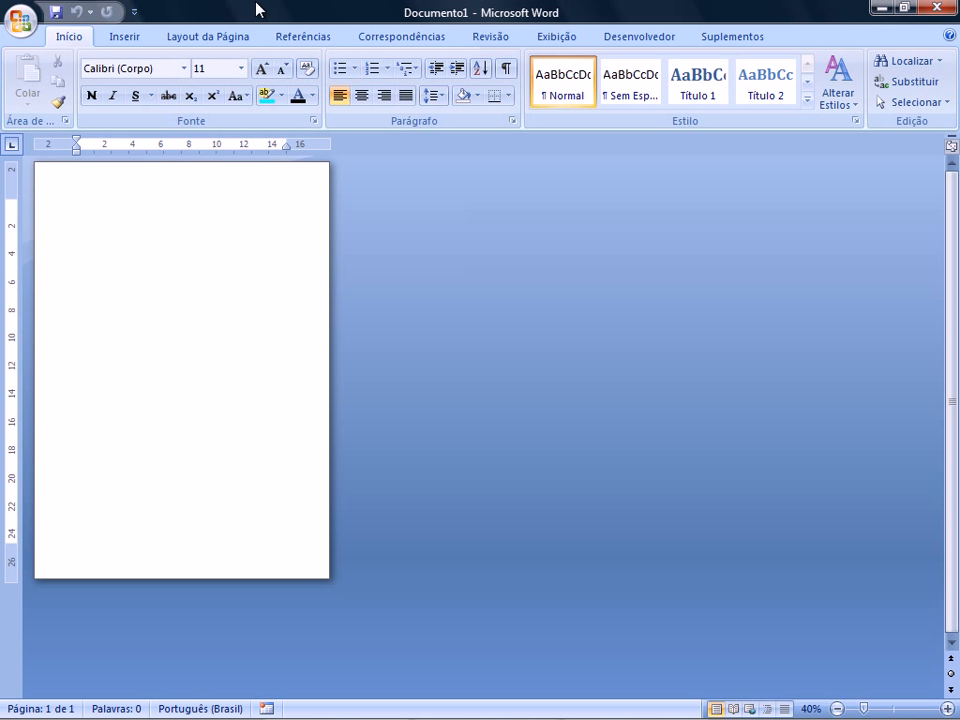
# Step: Write "TCC" on the first line of the blank page and enlarge it to 37 pt
pyautogui.write('Tes')
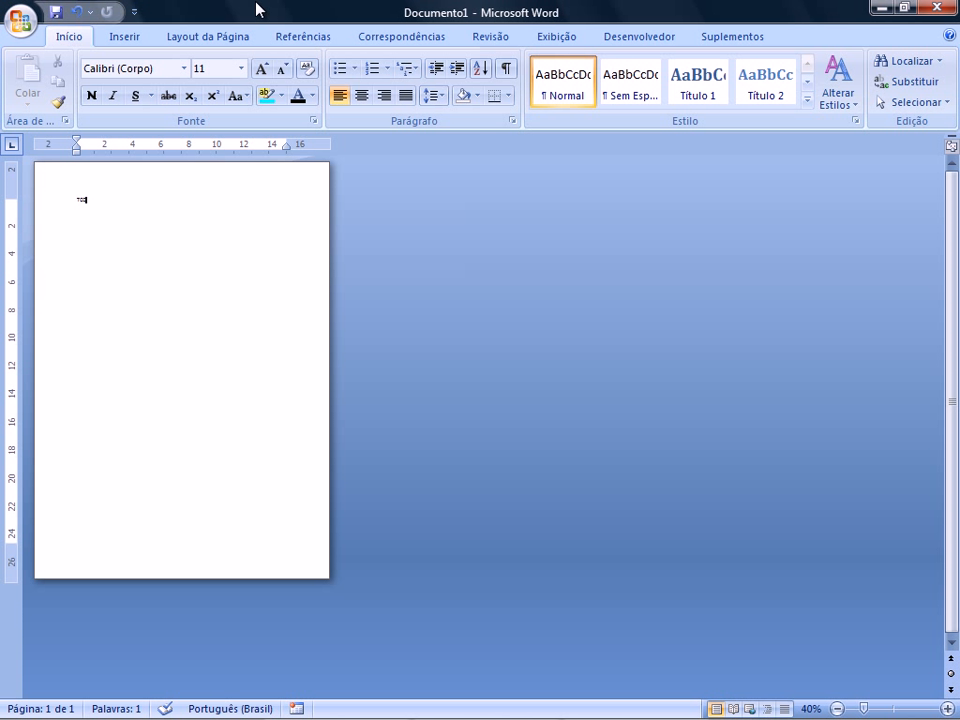
pyautogui.write('t')
pyautogui.hotkey('ctrl', 't')
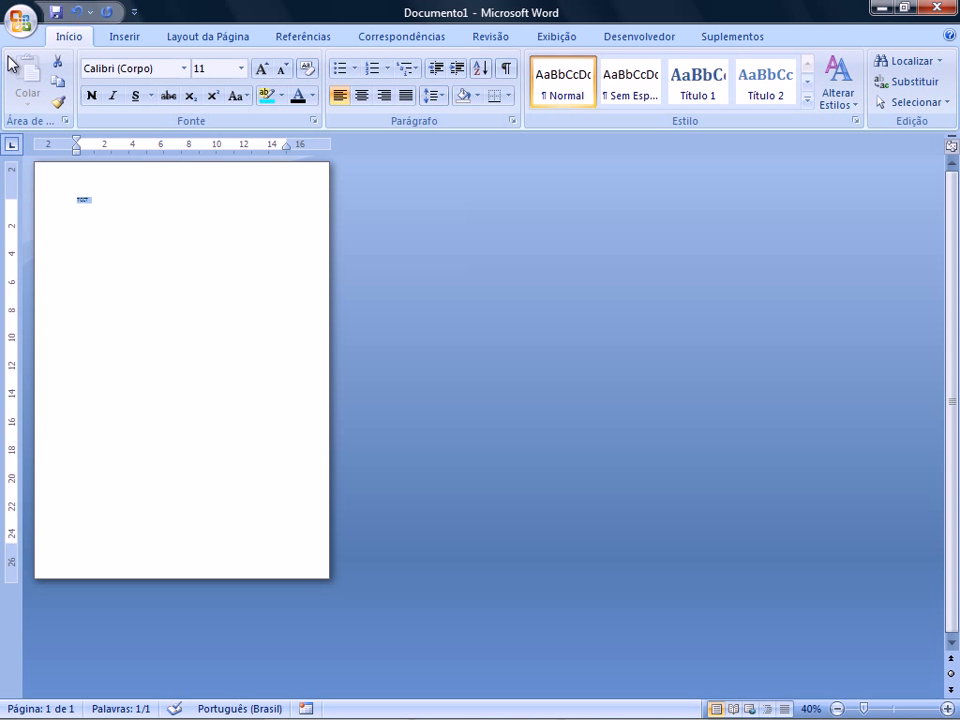
pyautogui.hotkey('ctrl', ']')
pyautogui.hotkey('ctrl', ']')
pyautogui.hotkey('ctrl', ']')
pyautogui.hotkey('ctrl', ']')
pyautogui.hotkey('ctrl', ']')
pyautogui.hotkey('ctrl', ']')
pyautogui.hotkey('ctrl', ']')
pyautogui.hotkey('ctrl', ']')
pyautogui.hotkey('ctrl', ']')
pyautogui.hotkey('ctrl', ']')
pyautogui.hotkey('ctrl', ']')
pyautogui.hotkey('ctrl', ']')
pyautogui.hotkey('ctrl', ']')
pyautogui.hotkey('ctrl', ']')
pyautogui.hotkey('ctrl', ']')
pyautogui.hotkey('ctrl', ']')
pyautogui.hotkey('ctrl', ']')
pyautogui.hotkey('ctrl', ']')
pyautogui.hotkey('ctrl', ']')
pyautogui.hotkey('ctrl', ']')
pyautogui.hotkey('ctrl', ']')
pyautogui.hotkey('ctrl', ']')
pyautogui.hotkey('ctrl', ']')
pyautogui.hotkey('ctrl', ']')
pyautogui.hotkey('ctrl', ']')
pyautogui.hotkey('ctrl', ']')
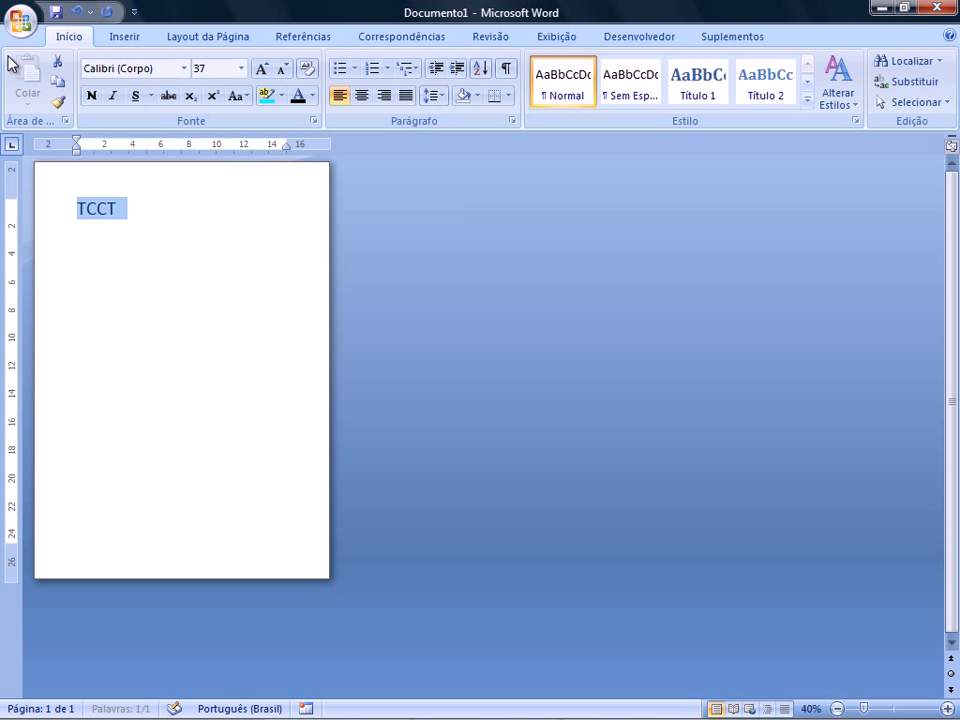
pyautogui.press('Right')
pyautogui.press('BackSpace')
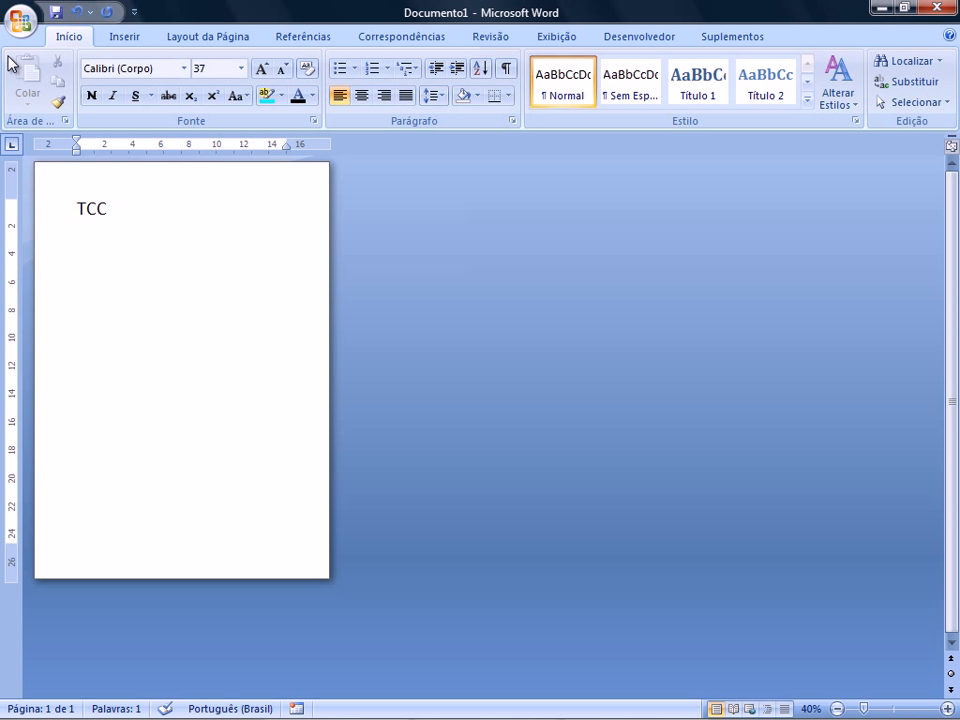
# Step: Add "Problemas" and "Sociais" on separate lines below "TCC"
pyautogui.write('Probl')
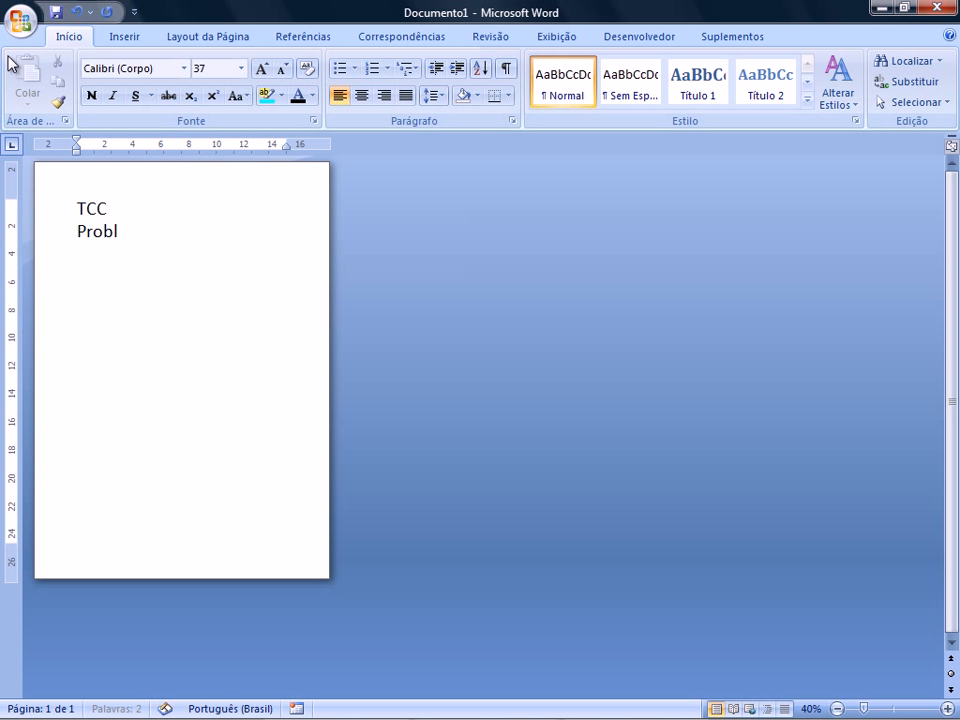
pyautogui.write('emas')
pyautogui.press('Return')
pyautogui.write('Sociais')
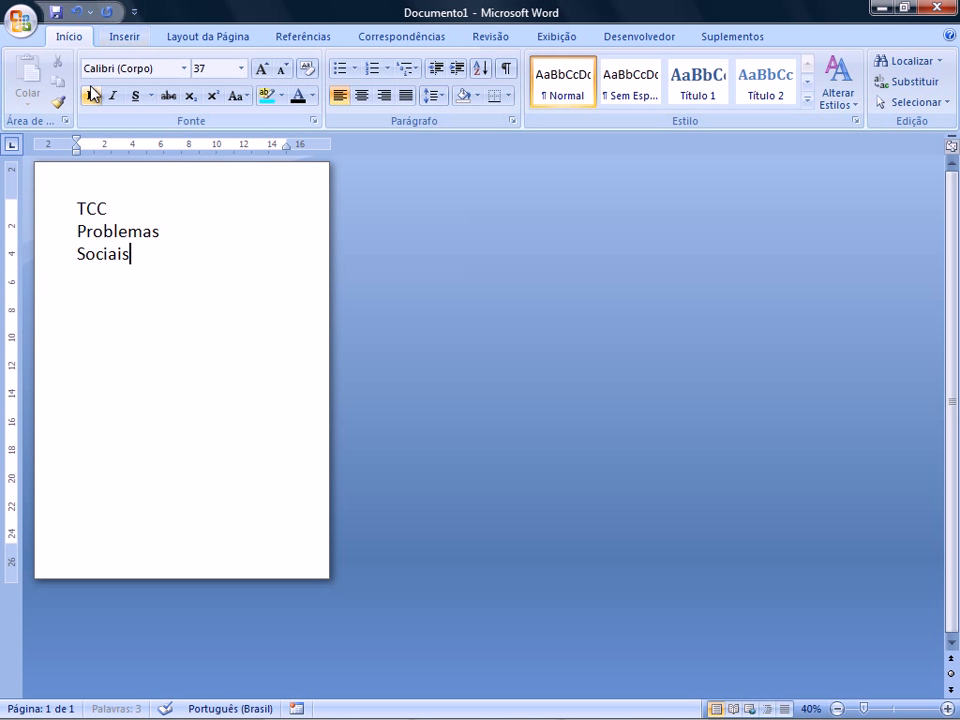
# Step: Centre the three title lines horizontally and enlarge them to 43 pt
pyautogui.moveTo(45, 213); pyautogui.dragTo(43, 270)
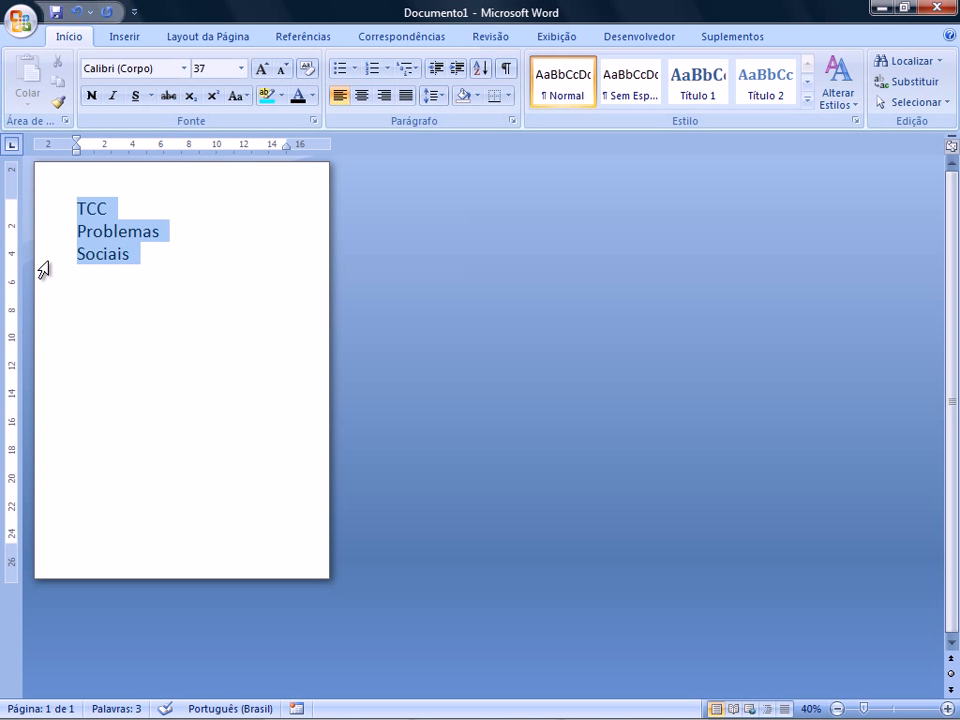
pyautogui.click(362, 96)
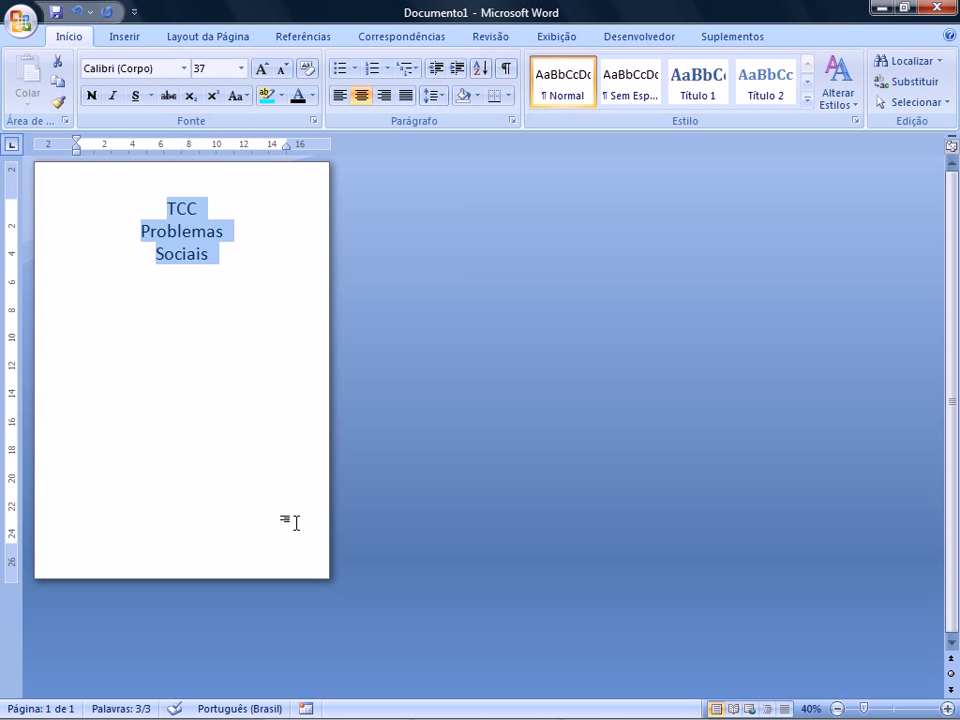
pyautogui.hotkey('ctrl', ']')
pyautogui.hotkey('ctrl', ']')
pyautogui.hotkey('ctrl', ']')
pyautogui.hotkey('ctrl', ']')
pyautogui.hotkey('ctrl', ']')
pyautogui.hotkey('ctrl', ']')
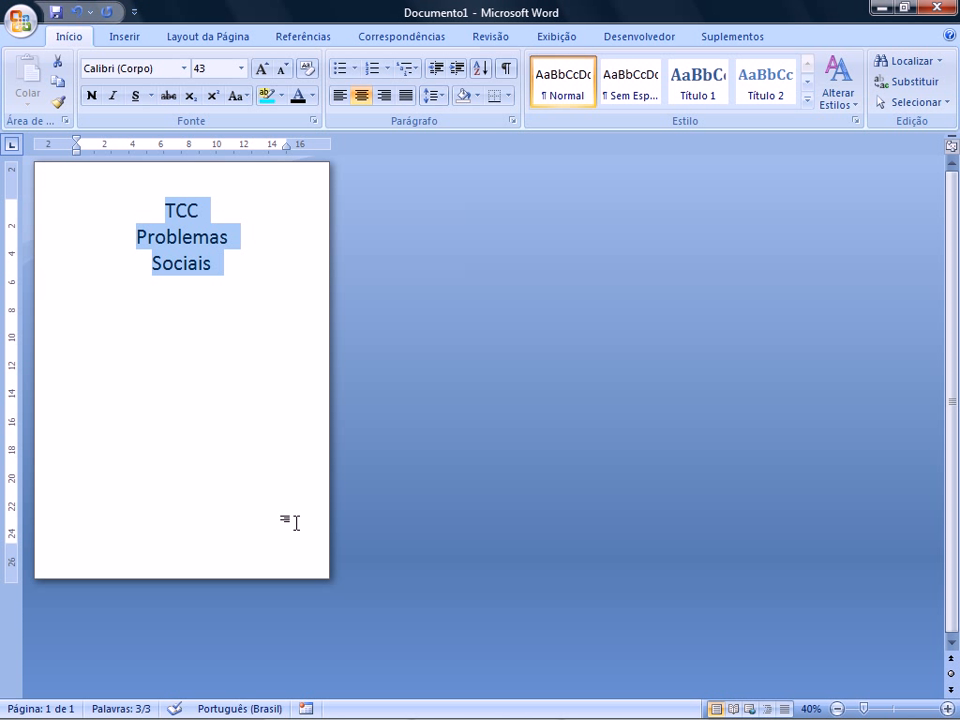
pyautogui.click(248, 322)
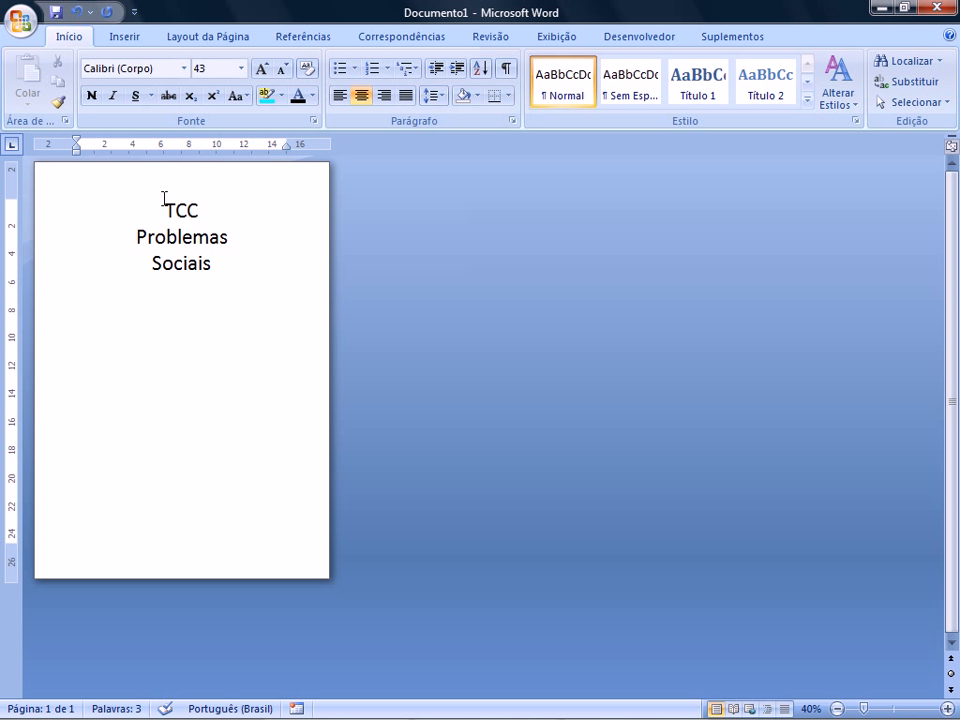
# Step: Try to spread the three title lines down the page by inserting blank lines before and between them
pyautogui.click(134, 236)
pyautogui.press('Return')
pyautogui.press('Down')
pyautogui.press('Return')
pyautogui.press('Return')
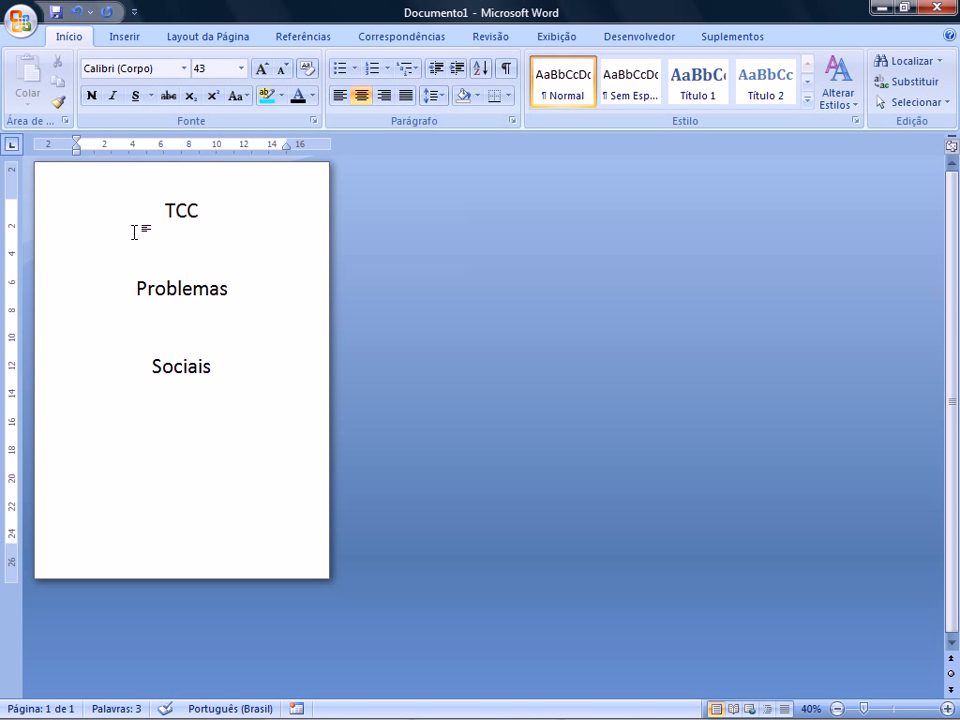
pyautogui.press('Up')
pyautogui.press('Up')
pyautogui.press('Up')
pyautogui.press('Up')
pyautogui.press('Up')
pyautogui.press('Return')
pyautogui.press('Return')
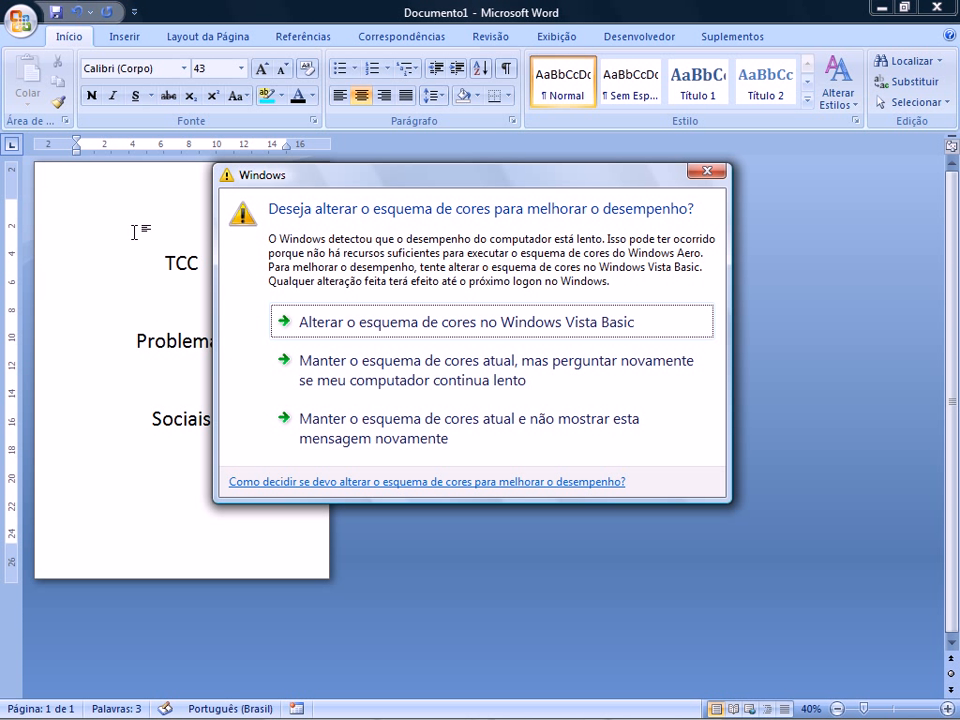
# Step: Keep the current Windows colour scheme without further reminders and undo the blank lines inserted around the title lines
pyautogui.click(326, 433)
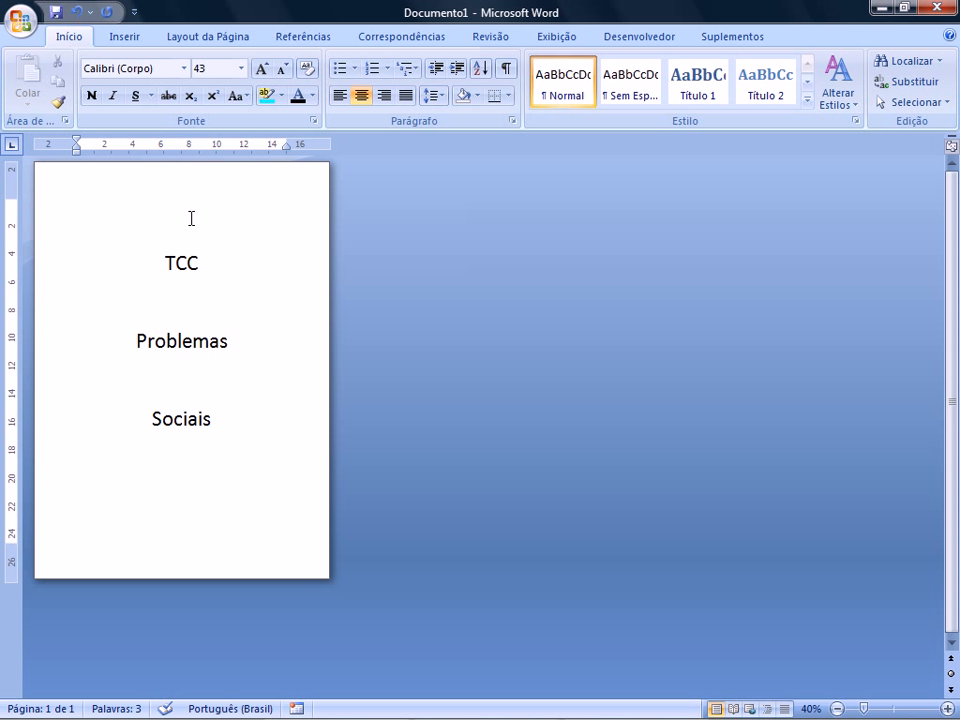
pyautogui.hotkey('ctrl', 'z')
pyautogui.hotkey('ctrl', 'z')
pyautogui.hotkey('ctrl', 'z')
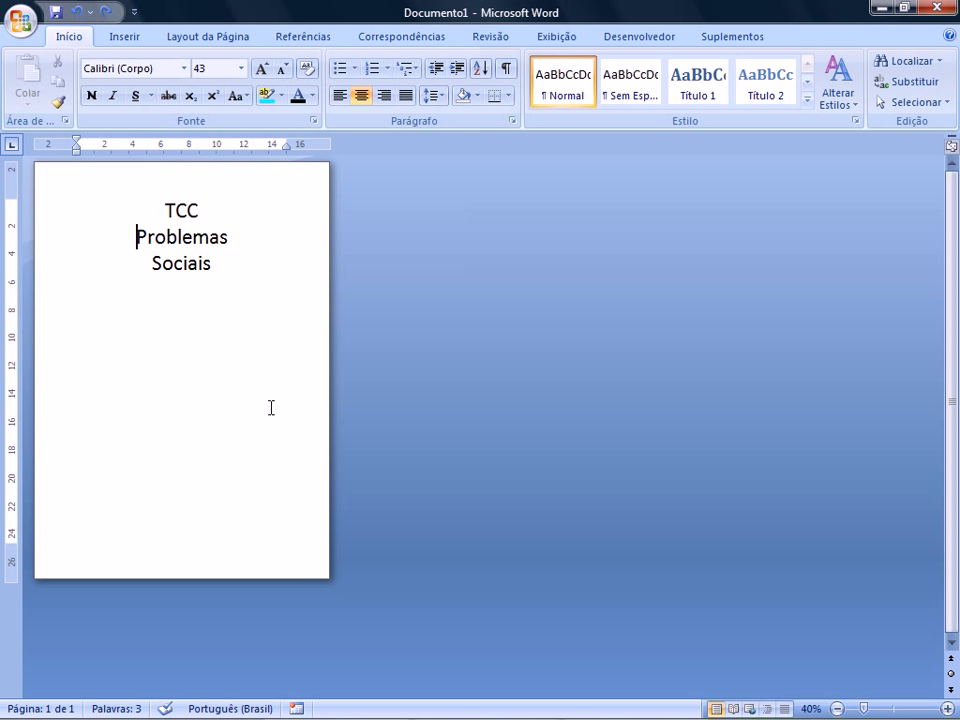
# Step: Set the page's vertical alignment to Centralizado for the whole document
pyautogui.click(512, 120)
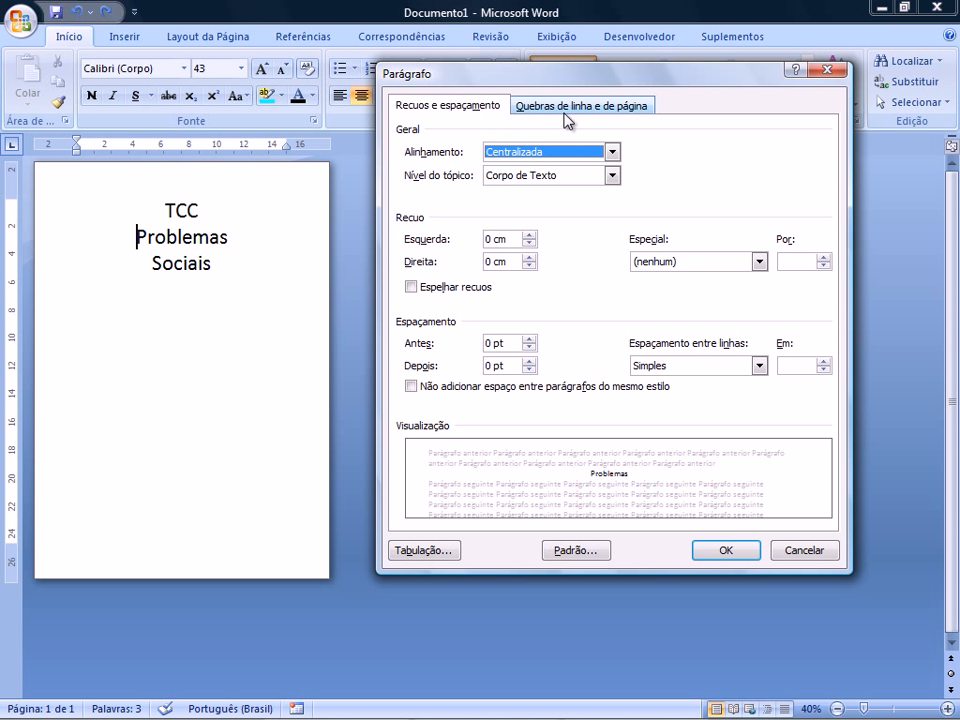
pyautogui.click(816, 552)
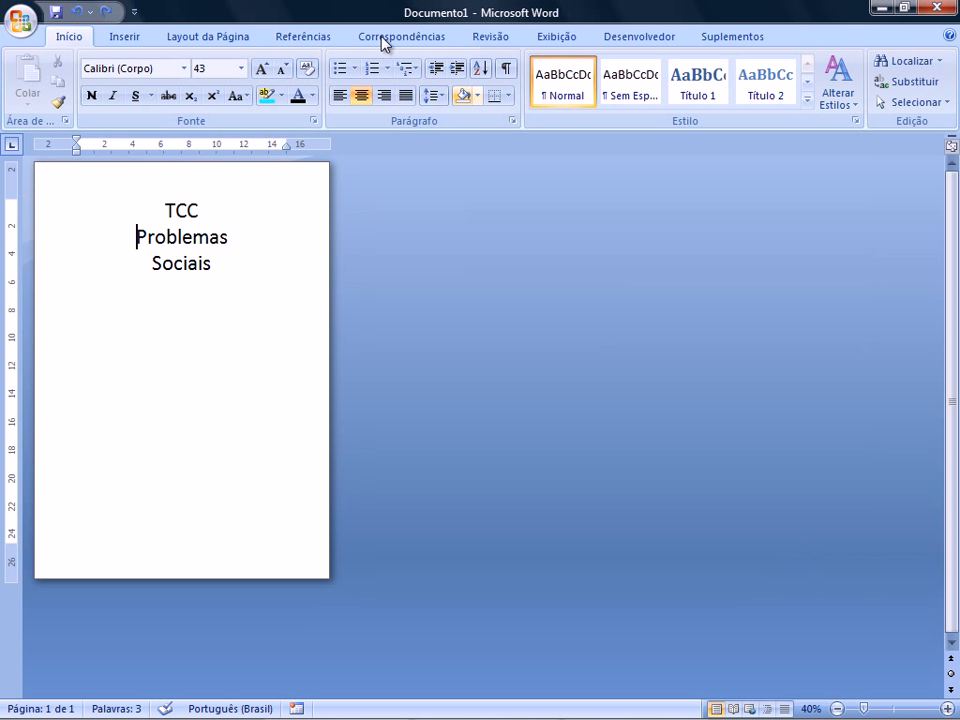
pyautogui.click(222, 37)
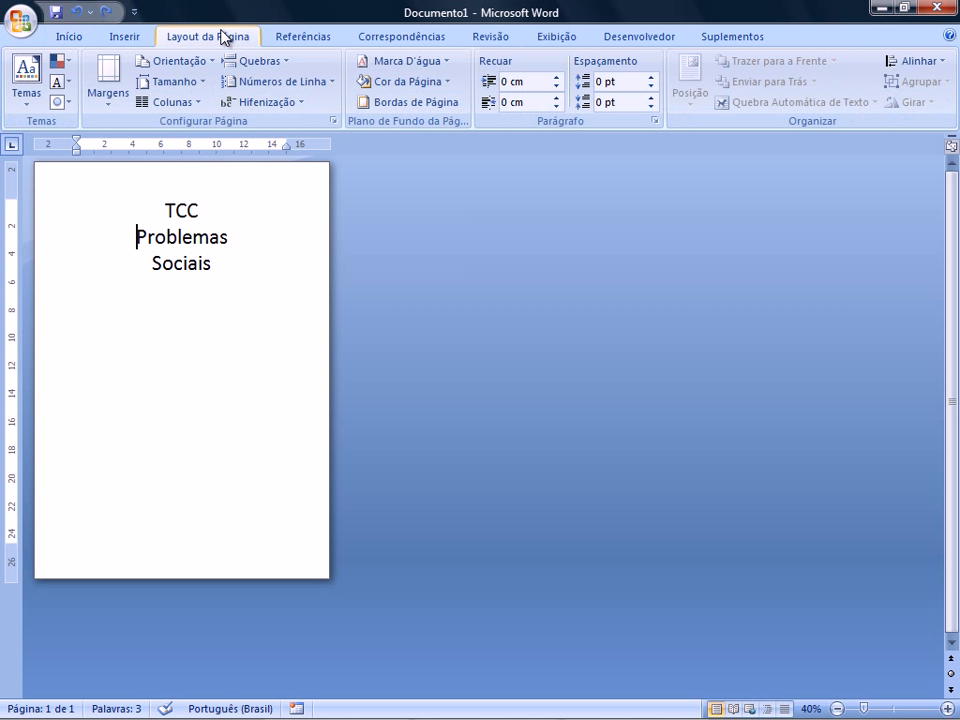
pyautogui.click(334, 121)
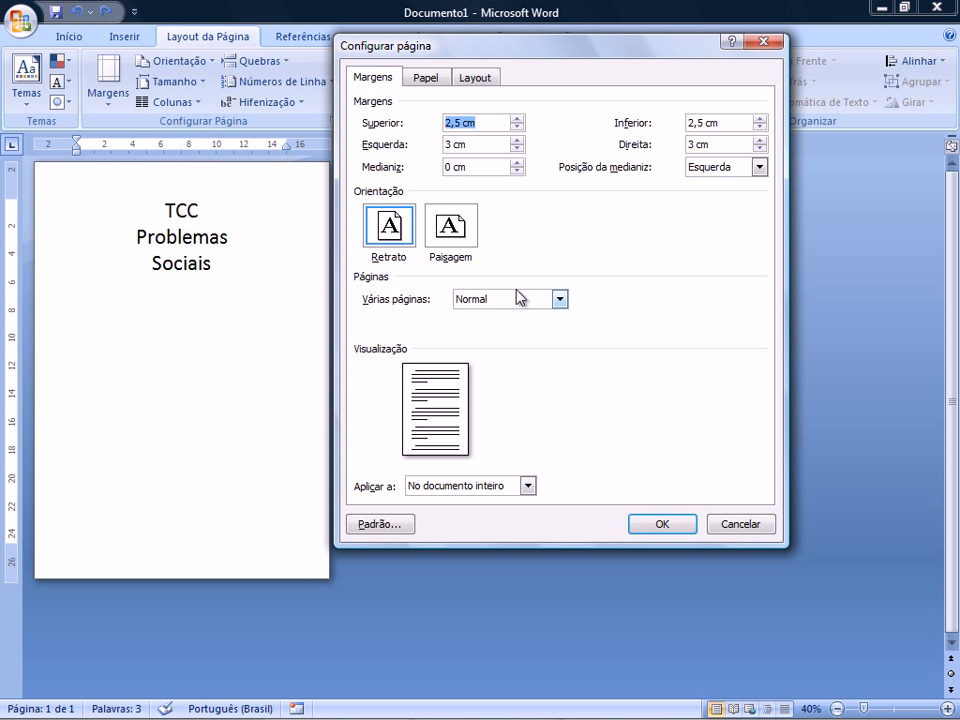
pyautogui.click(428, 80)
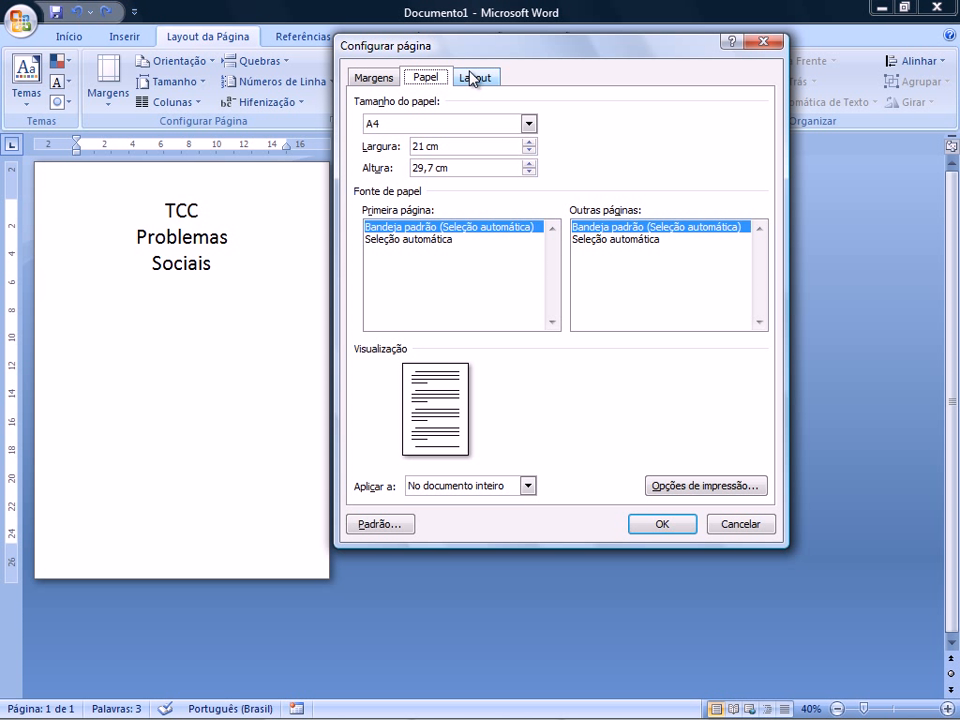
pyautogui.click(475, 78)
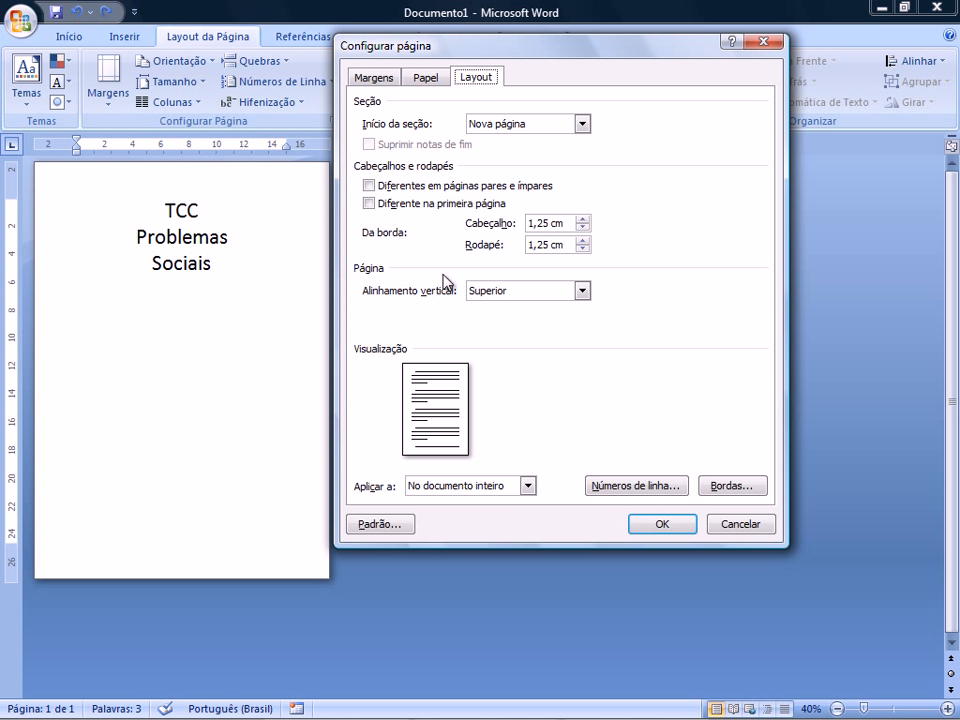
pyautogui.click(516, 296)
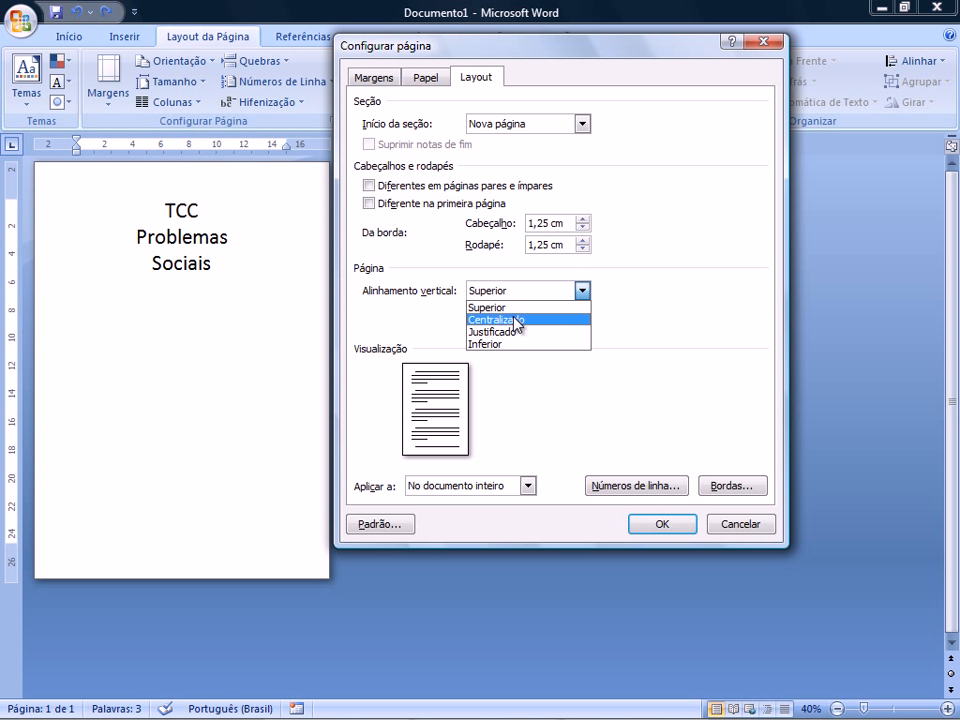
pyautogui.click(516, 320)
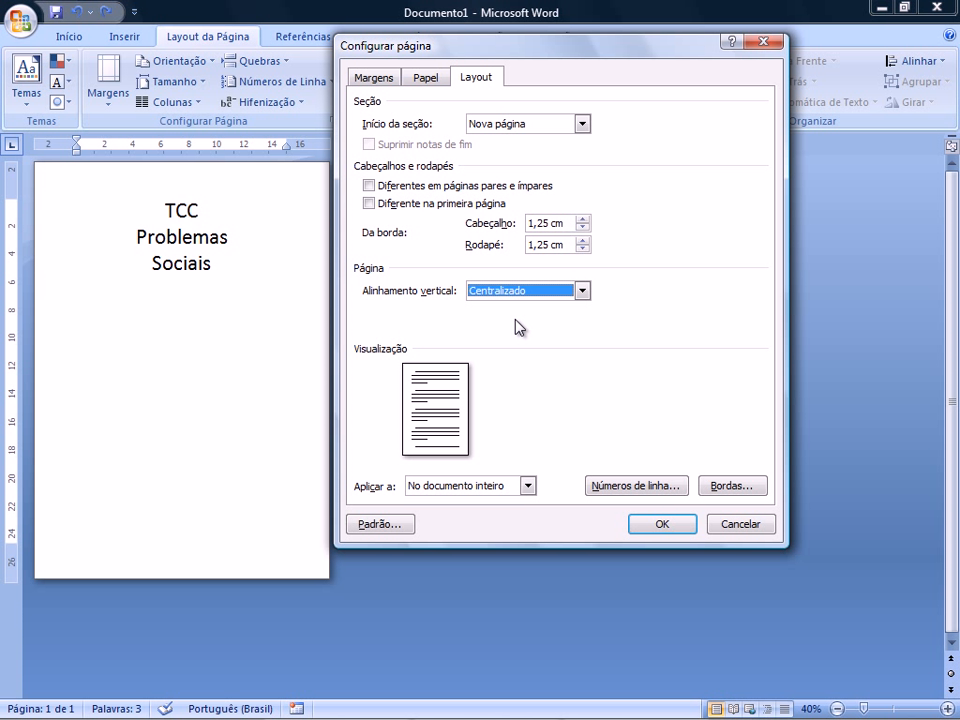
pyautogui.click(676, 524)
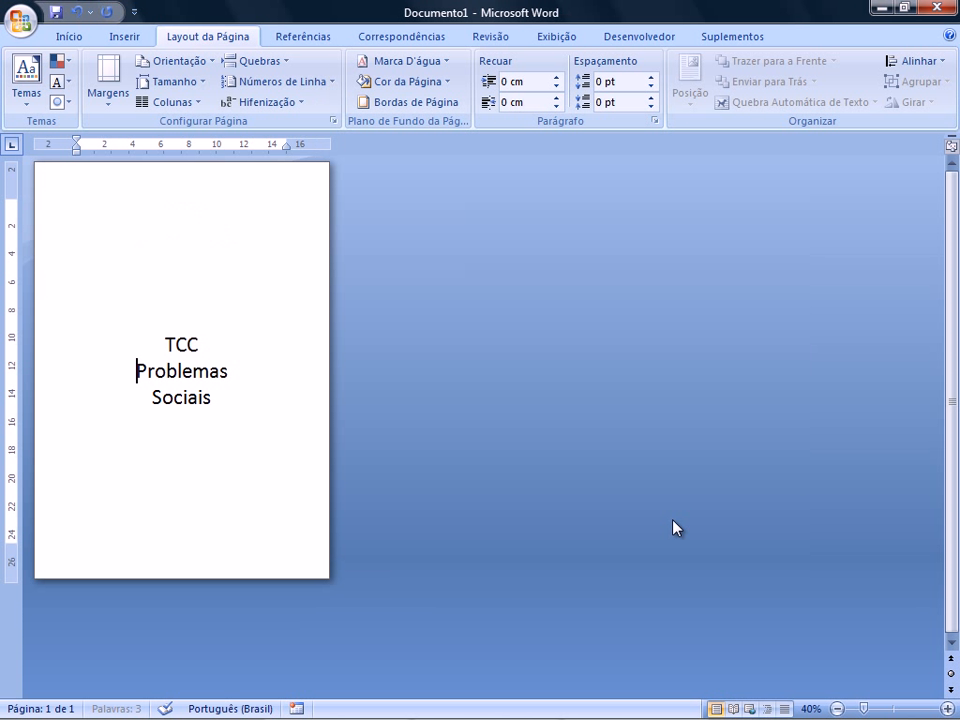
# Step: Insert one blank line after "TCC" and another after "Problemas"
pyautogui.click(211, 344)
pyautogui.press('Return')
pyautogui.press('Down')
pyautogui.press('End')
pyautogui.press('Return')
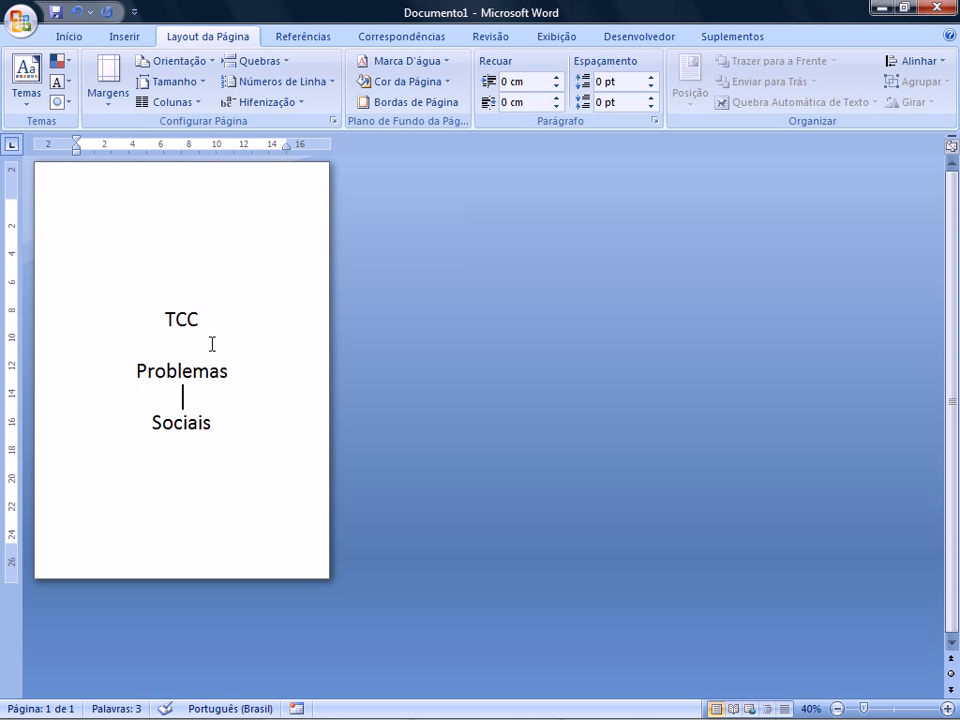
# Step: Insert five line breaks after "Sociais" to leave a gap below the title
pyautogui.press('Right')
pyautogui.press('Right')
pyautogui.press('Right')
pyautogui.press('Right')
pyautogui.press('Right')
pyautogui.press('Right')
pyautogui.press('Right')
pyautogui.press('Return')
pyautogui.press('Return')
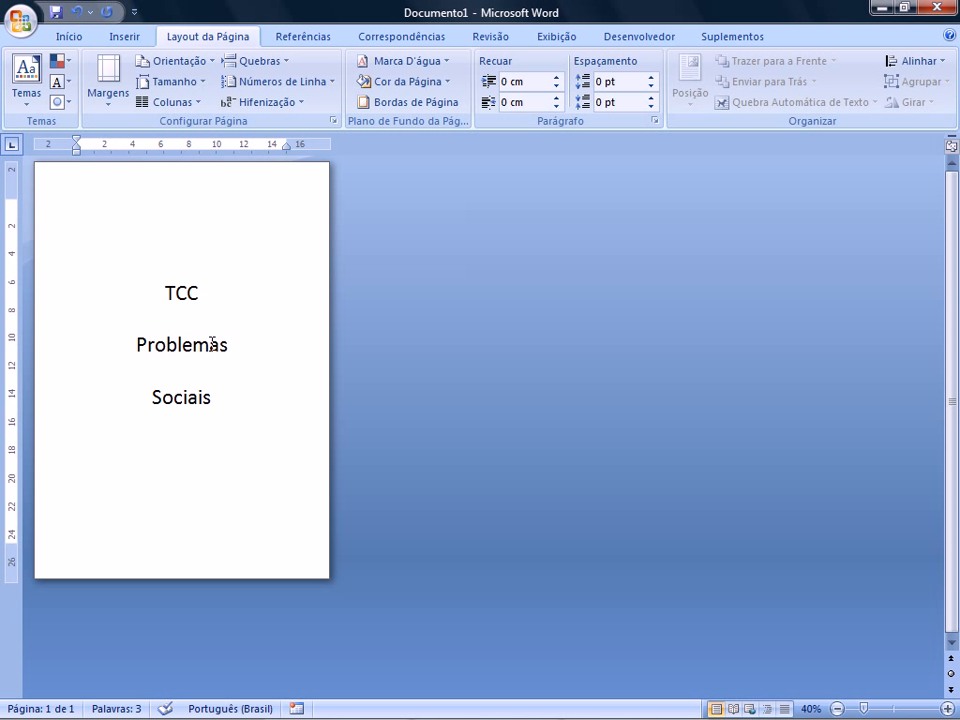
pyautogui.press('Return')
pyautogui.press('Return')
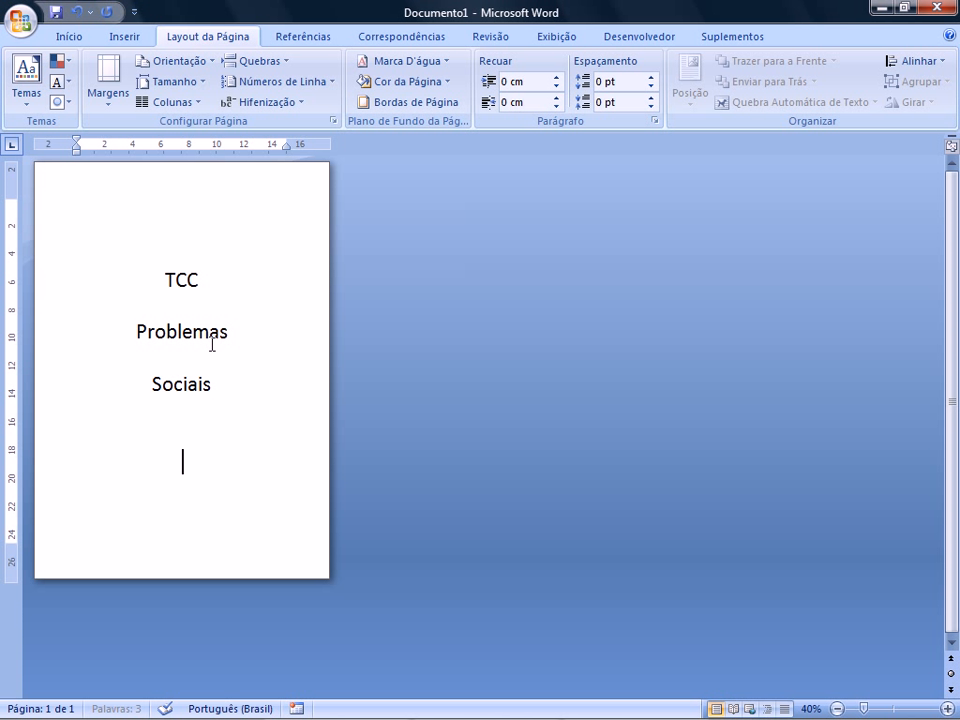
pyautogui.press('Return')
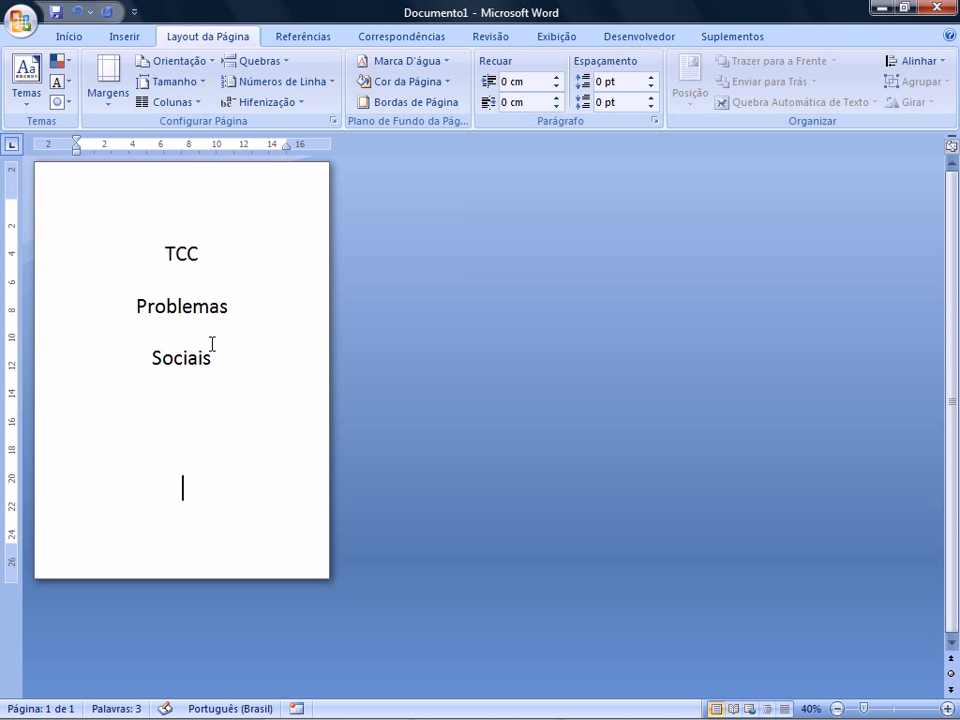
# Step: Write "Alunos: Tiriríca" below the gap and "Sô Creyson" on the following line, indented to sit beneath the first name
pyautogui.write('Alunos')
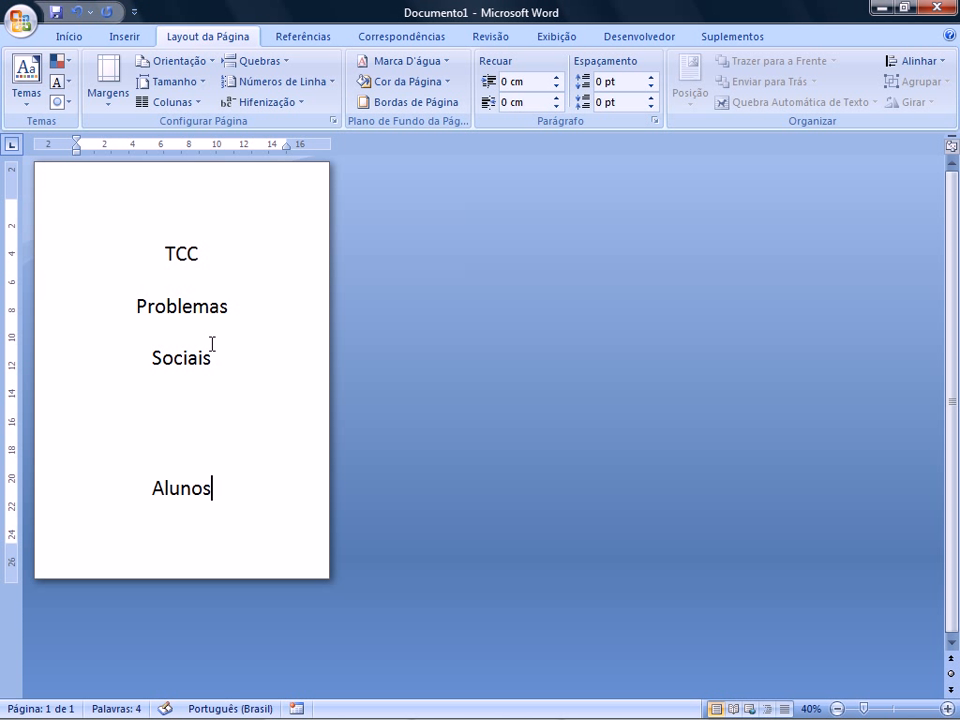
pyautogui.write(': Tiriríca')
pyautogui.press('Return')
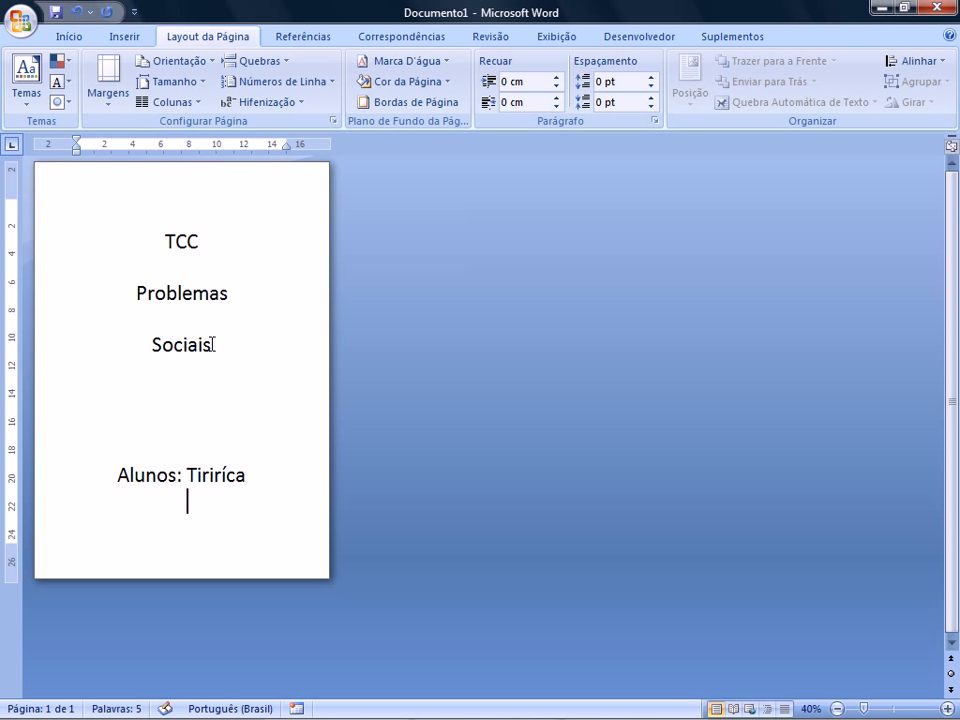
pyautogui.write('Sô Cre')
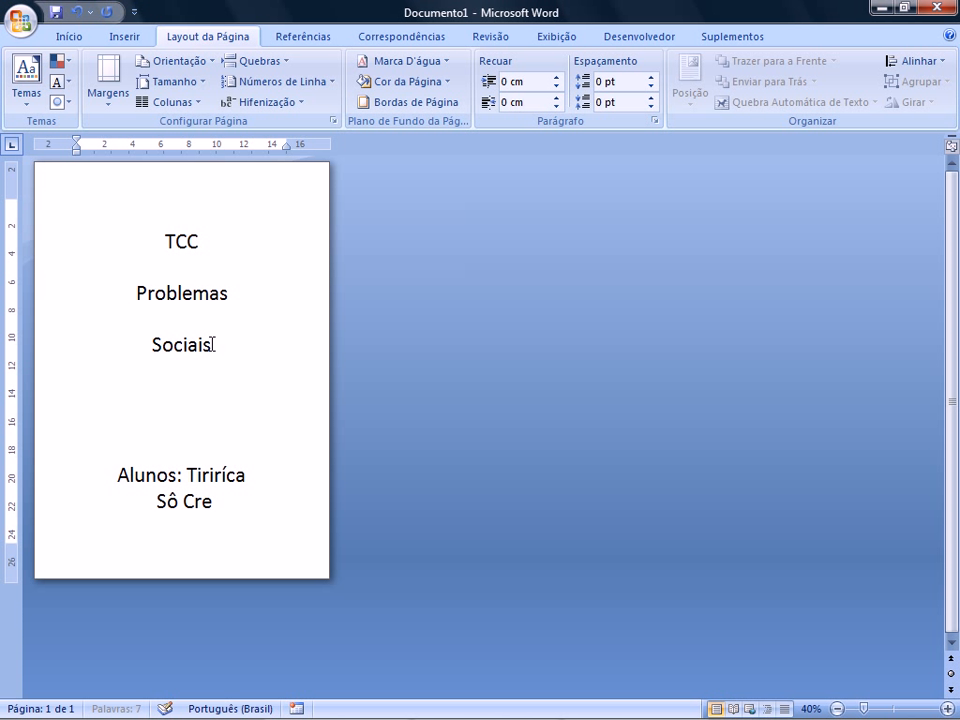
pyautogui.write('yso')
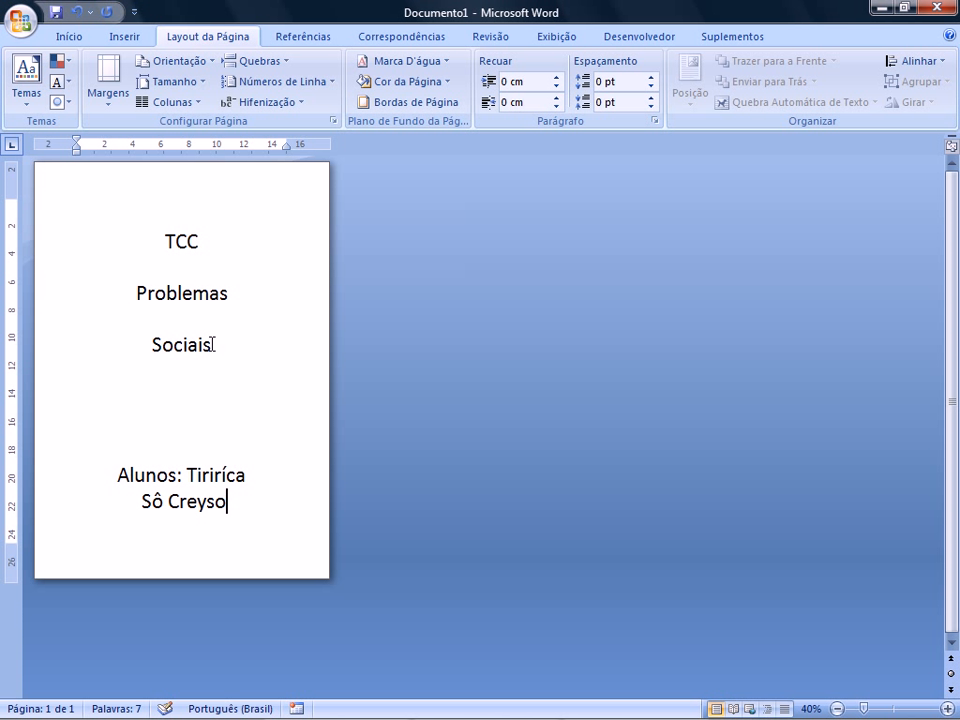
pyautogui.write('n')
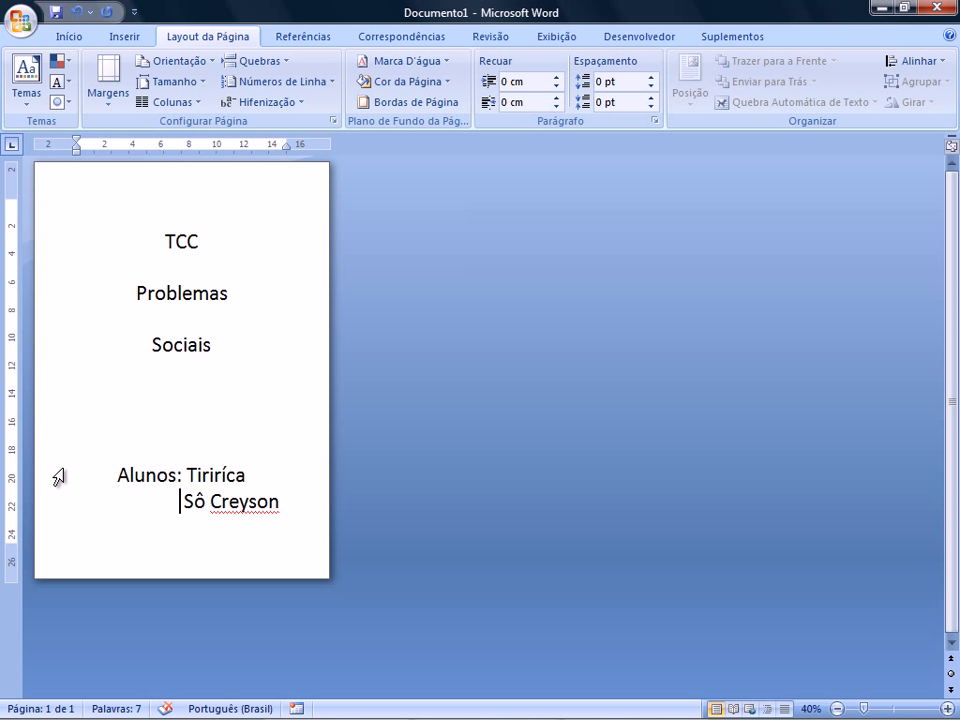
# Step: Reduce the font size of the two "Alunos" lines to 28 pt
pyautogui.moveTo(57, 477); pyautogui.dragTo(58, 514)
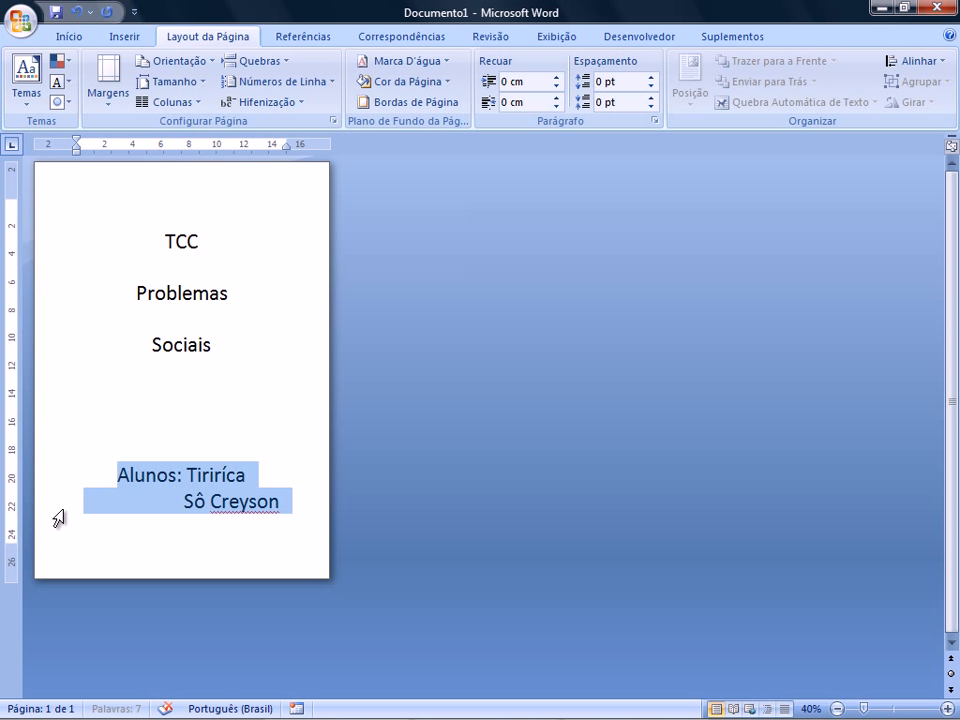
pyautogui.click(73, 38)
pyautogui.click(284, 70)
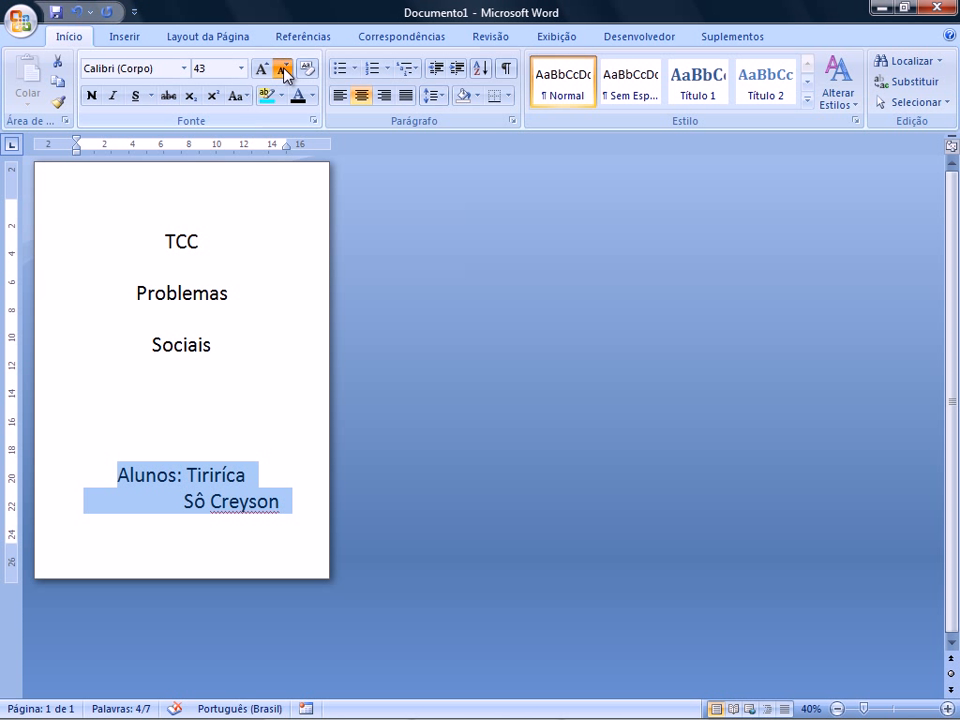
pyautogui.click(284, 70)
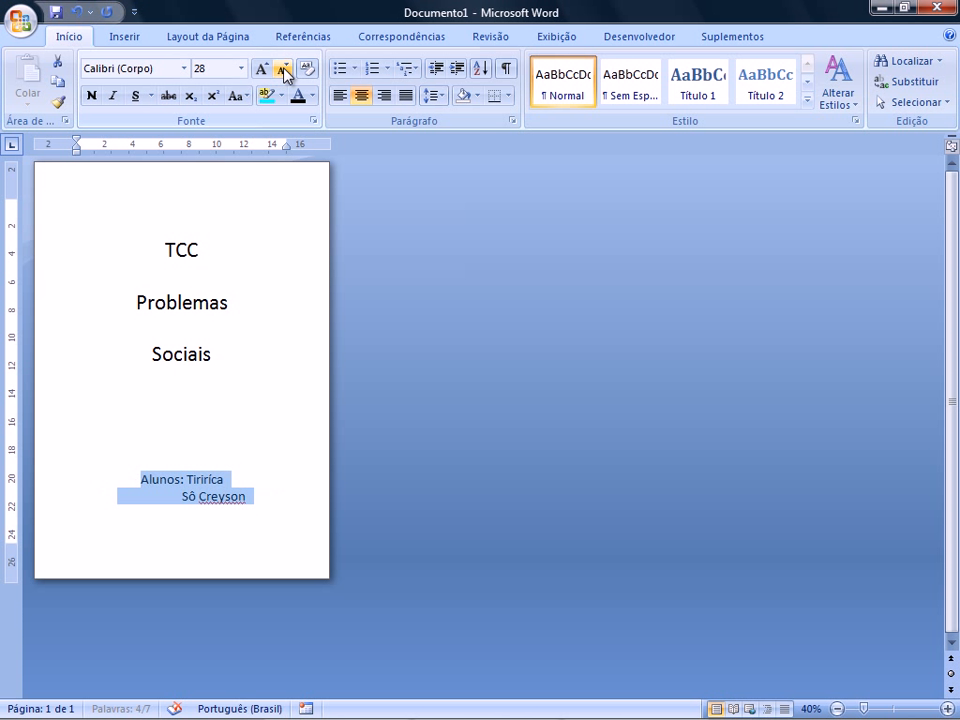
# Step: Right-align the two "Alunos" lines on the cover page
pyautogui.click(384, 96)
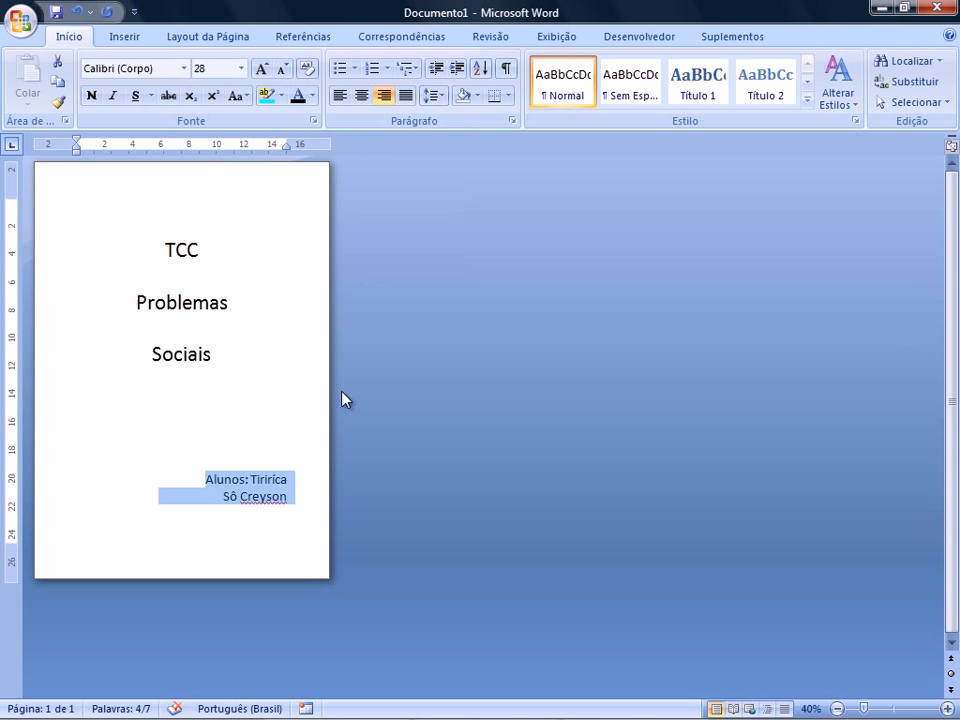
pyautogui.click(233, 330)
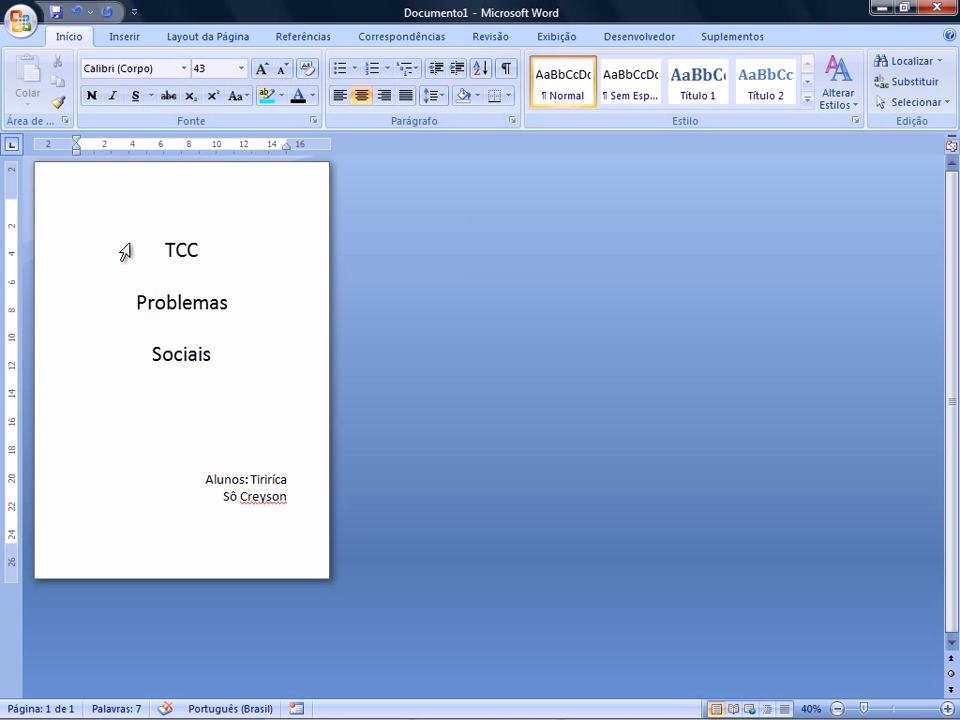
# Step: Enlarge the title lines "TCC", "Problemas" and "Sociais" to 72 pt, including the blank lines between them
pyautogui.moveTo(124, 251); pyautogui.dragTo(120, 357)
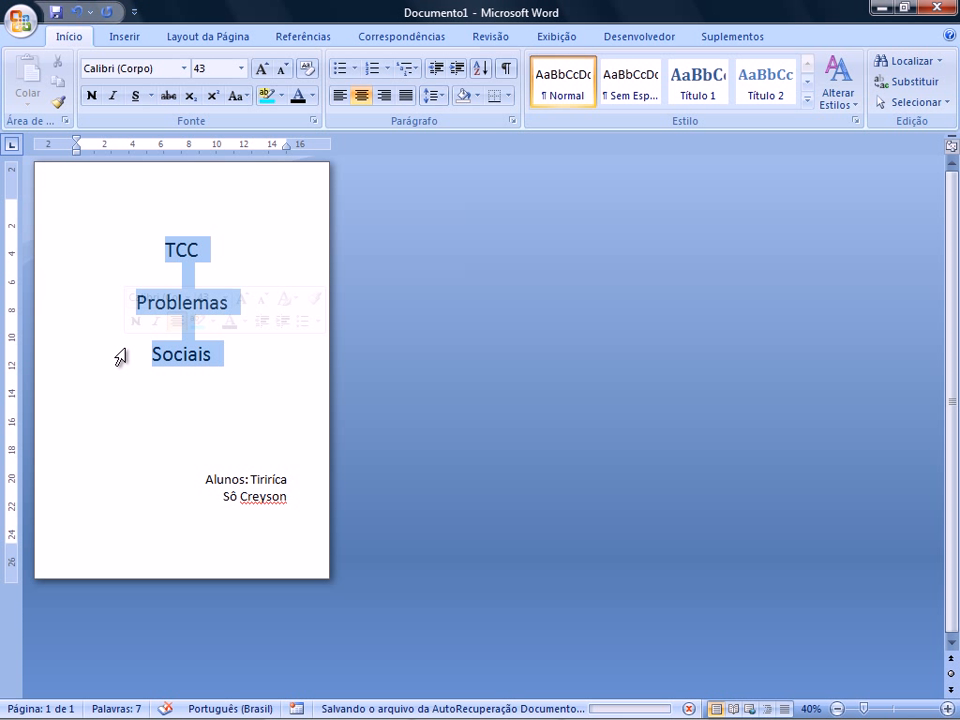
pyautogui.click(262, 70)
pyautogui.click(263, 70)
pyautogui.click(263, 70)
pyautogui.click(263, 70)
pyautogui.click(263, 70)
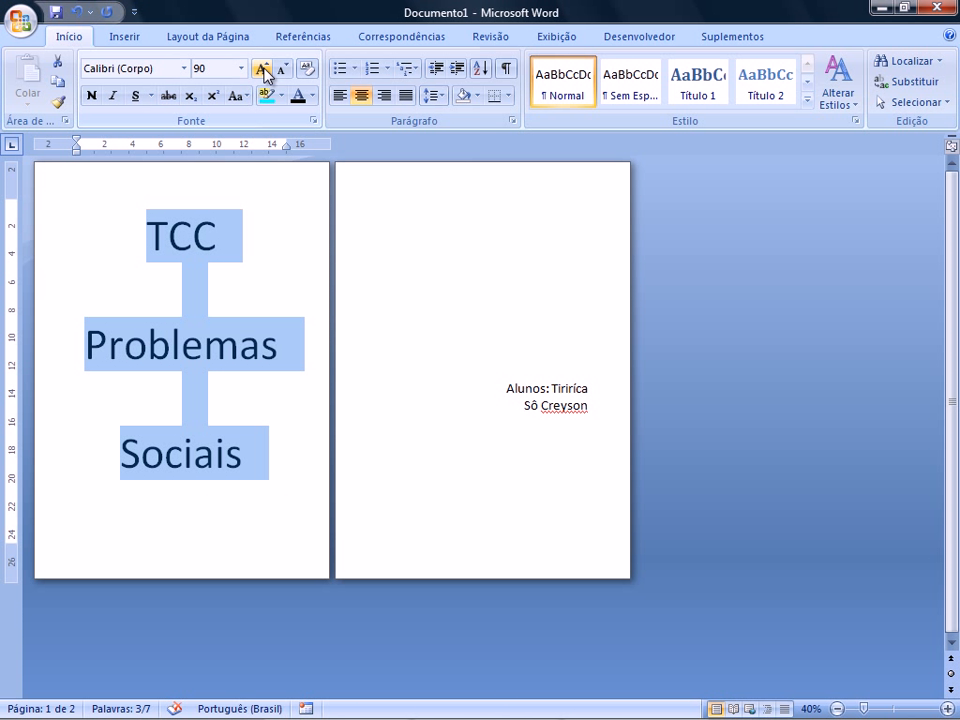
pyautogui.click(283, 70)
pyautogui.click(283, 70)
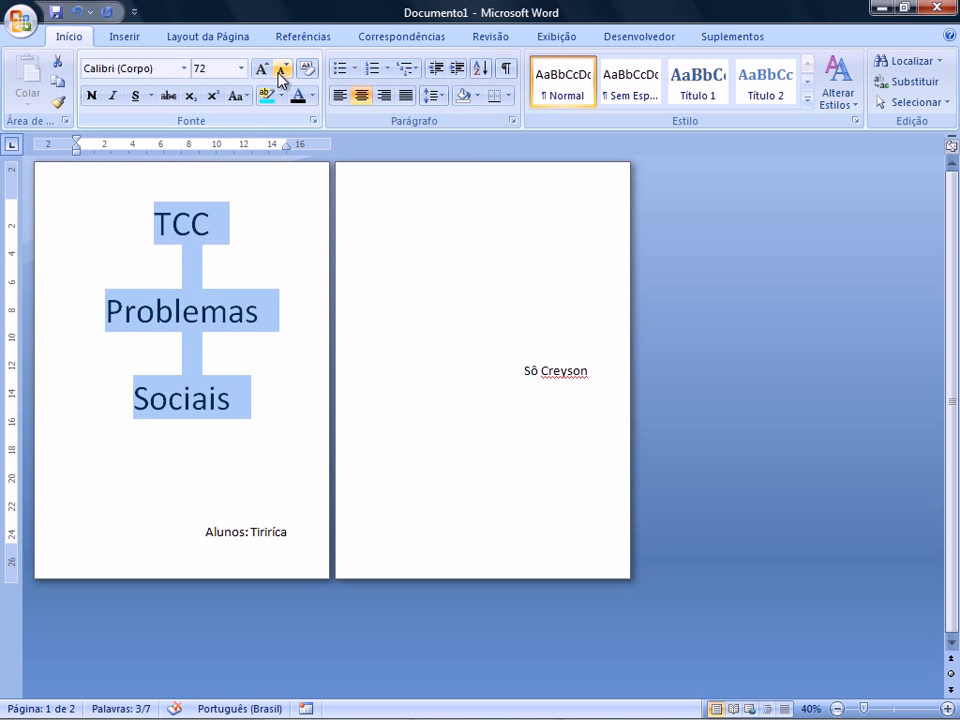
# Step: Change the font of the title lines from "TCC" to "Sociais" to Cooper Black
pyautogui.click(184, 68)
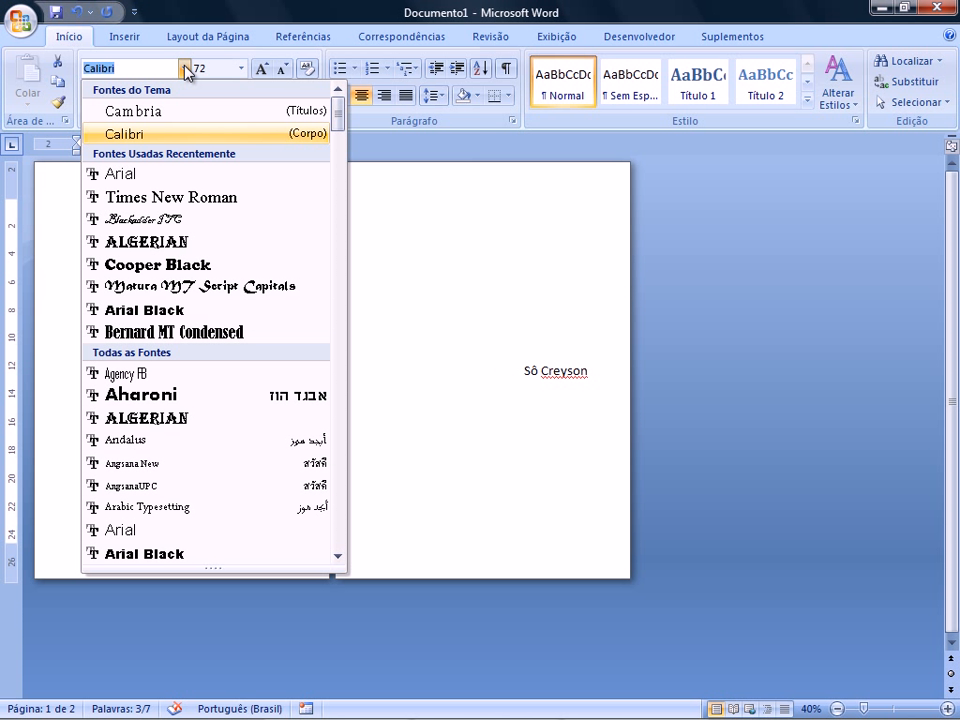
pyautogui.click(337, 557)
pyautogui.moveTo(337, 557); pyautogui.dragTo(337, 560)
pyautogui.click(337, 560)
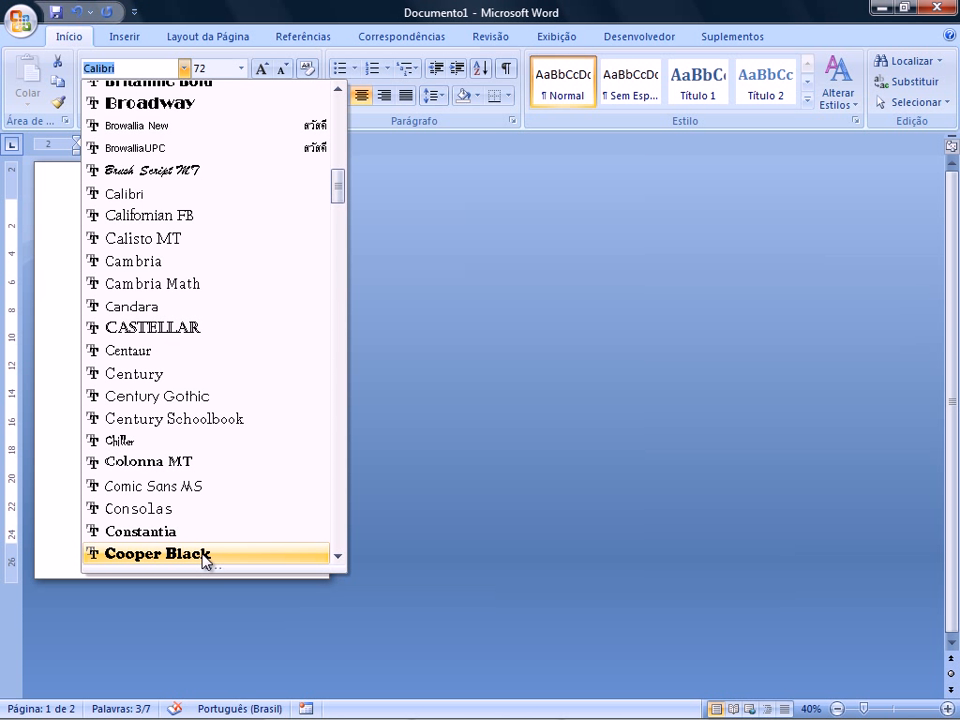
pyautogui.click(205, 556)
pyautogui.click(261, 449)
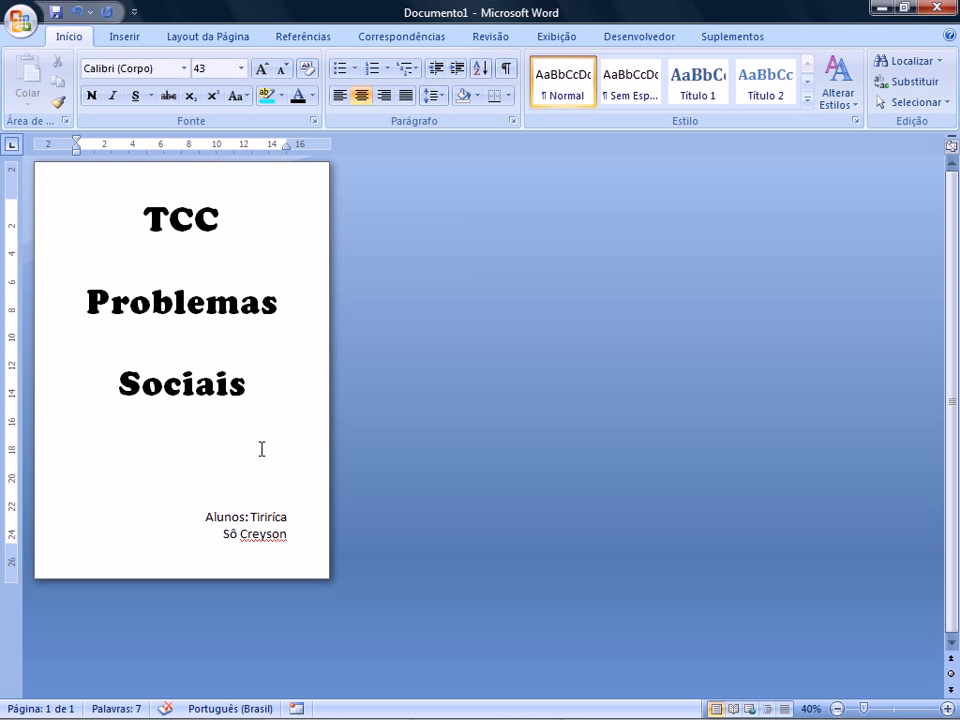
# Step: Add an empty line after the last student name and remove one blank line from the gap below "Sociais"
pyautogui.click(300, 555)
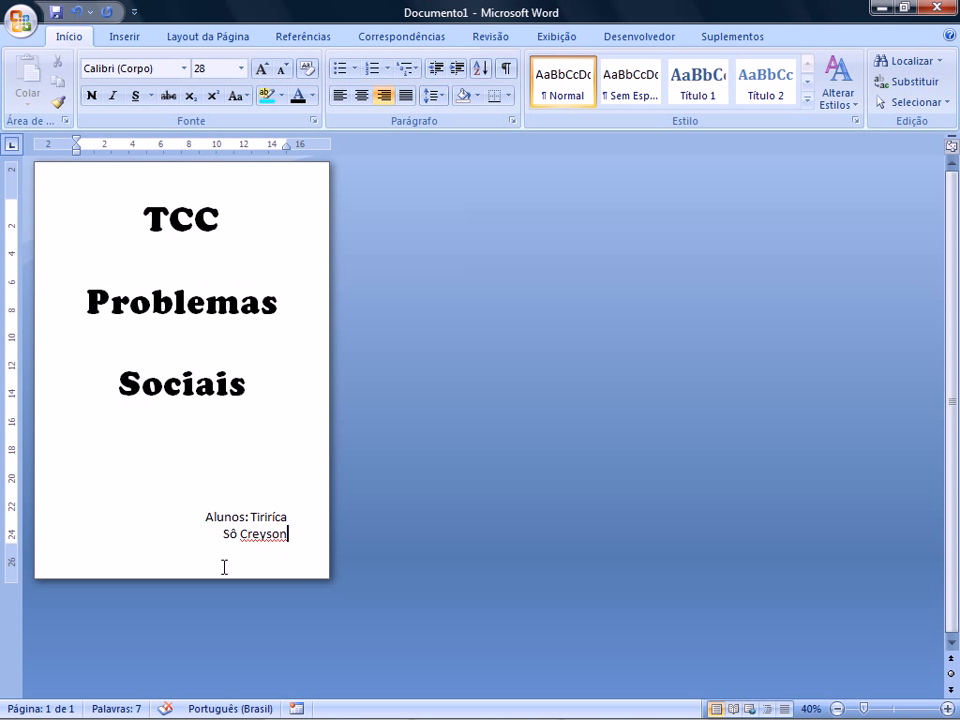
pyautogui.hotkey('ctrl', 'Return')
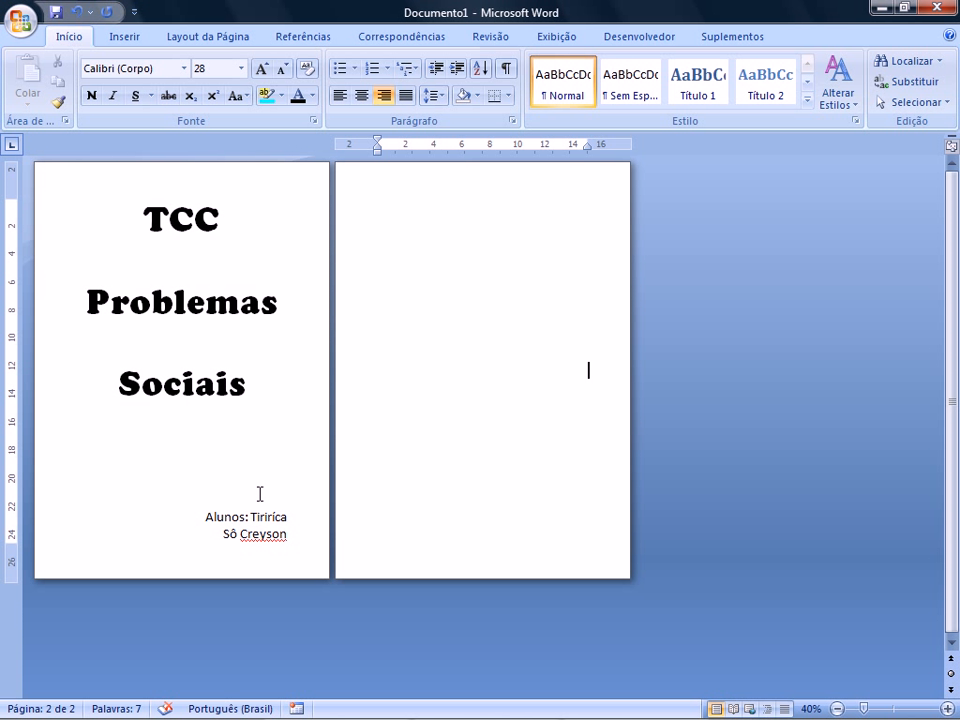
pyautogui.click(260, 494)
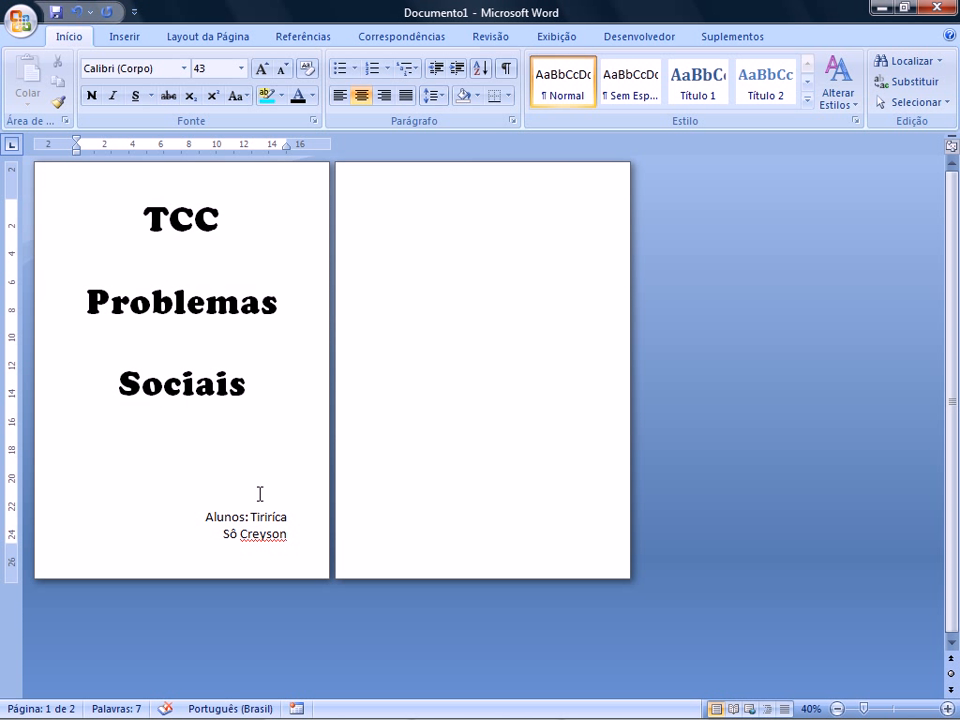
pyautogui.hotkey('ctrl', 'z')
# Step: Centre the empty line below the last student name and insert a next-page section break (Próxima Página) there
pyautogui.click(291, 512)
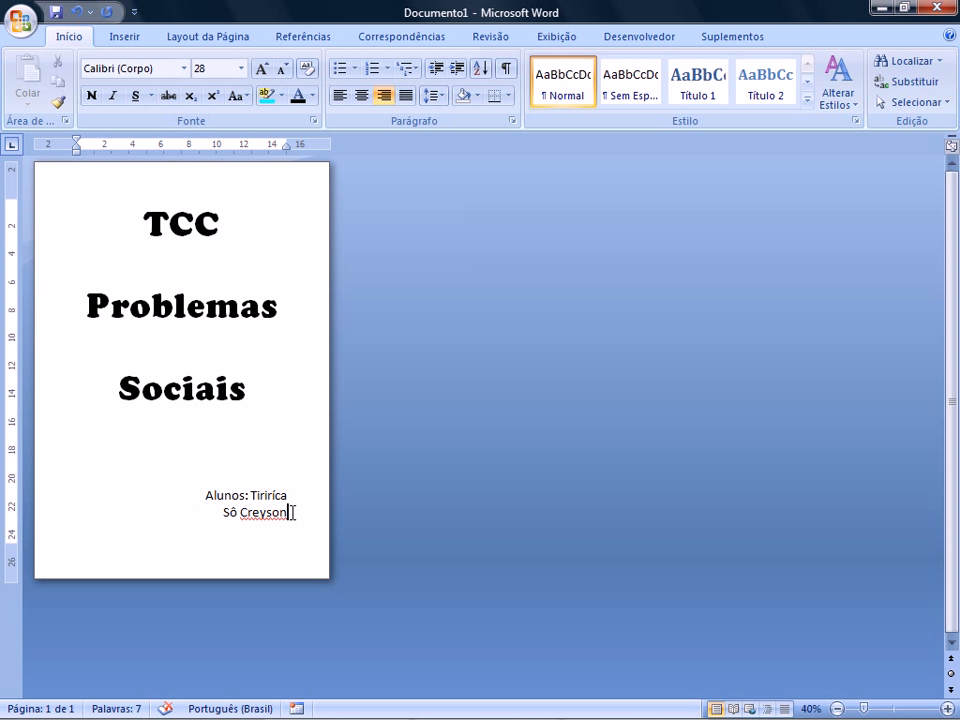
pyautogui.press('Return')
pyautogui.click(362, 97)
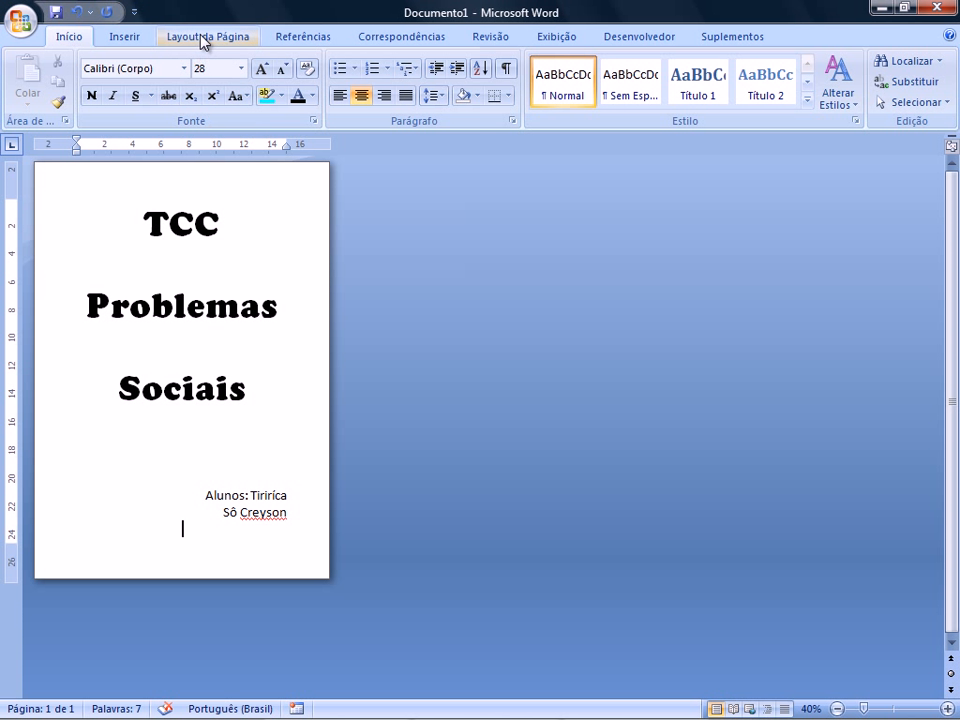
pyautogui.click(203, 38)
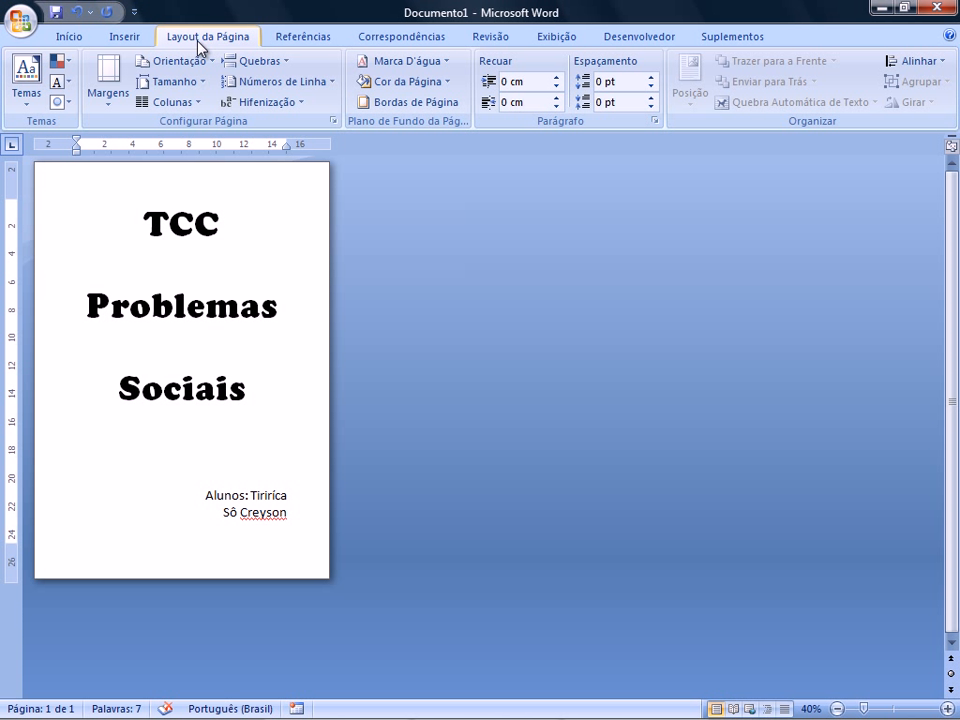
pyautogui.click(284, 63)
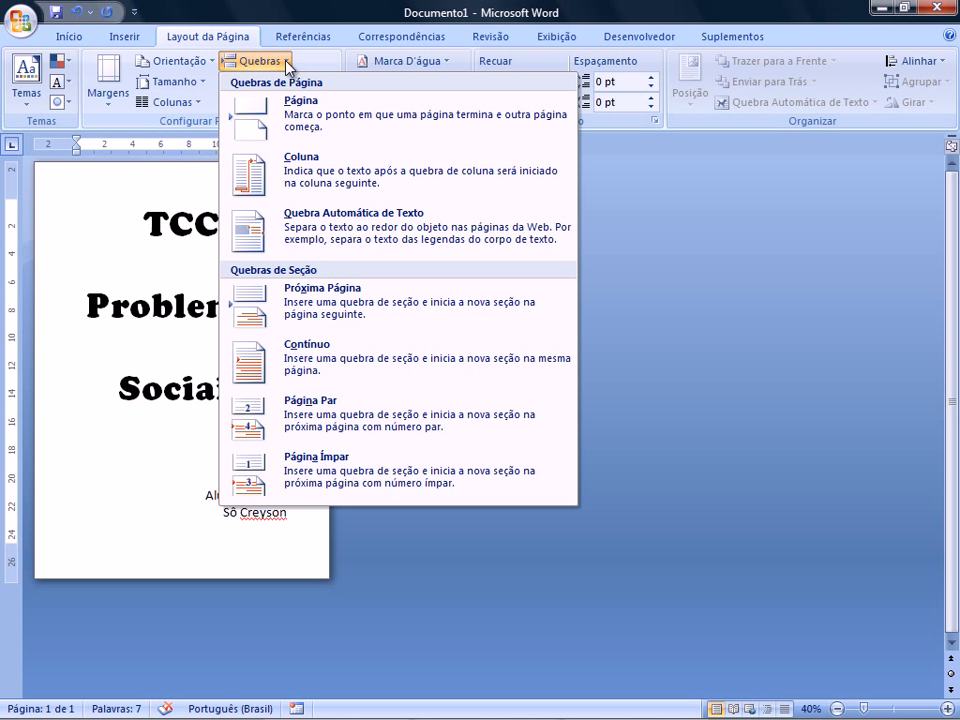
pyautogui.click(316, 306)
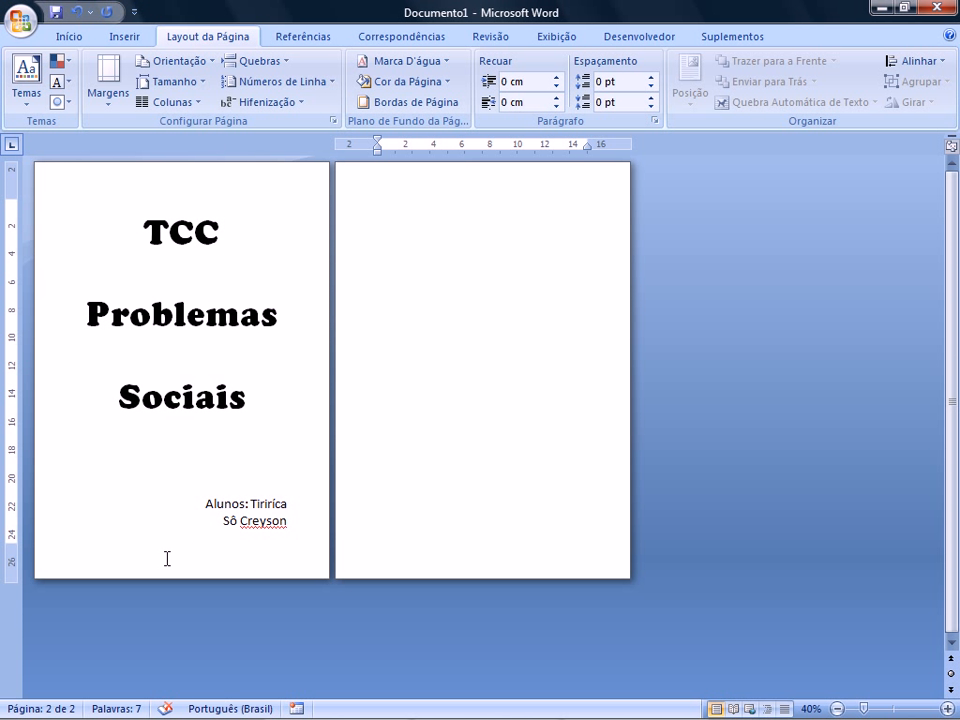
# Step: Show the paragraph marks and other hidden formatting symbols in the document
pyautogui.click(72, 38)
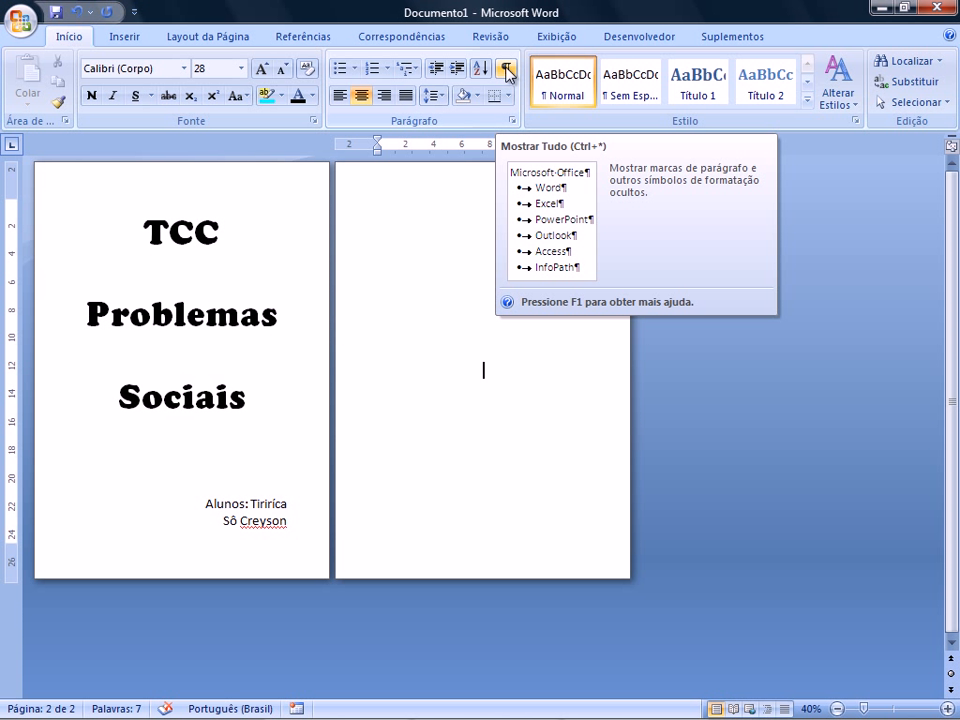
pyautogui.click(510, 76)
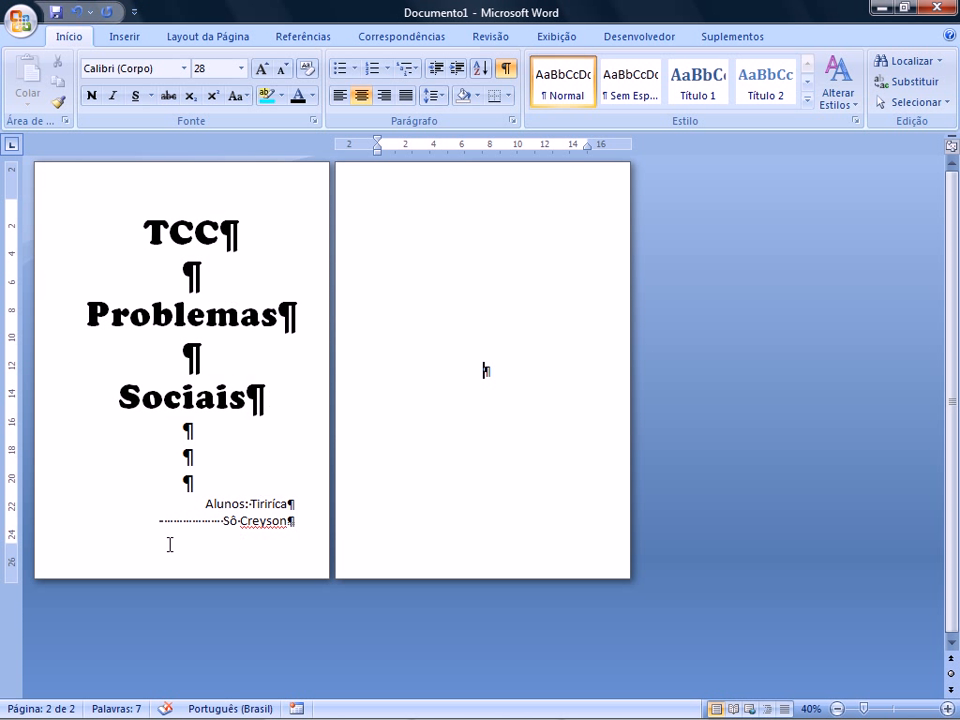
# Step: Put the section break on its own line below the last student name and justify that line
pyautogui.click(290, 519)
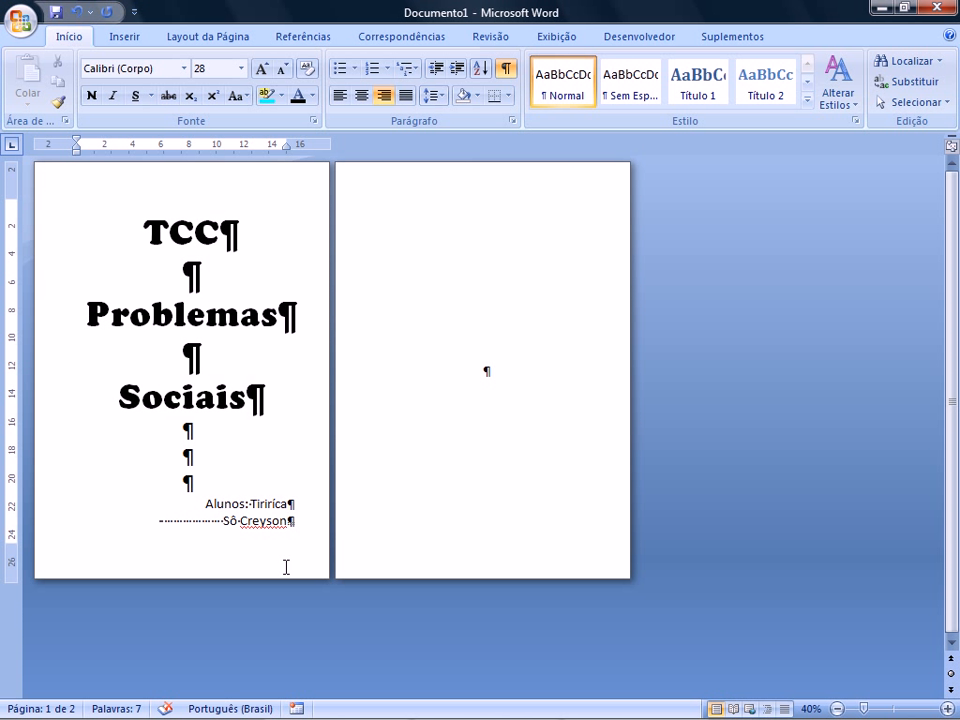
pyautogui.press('Return')
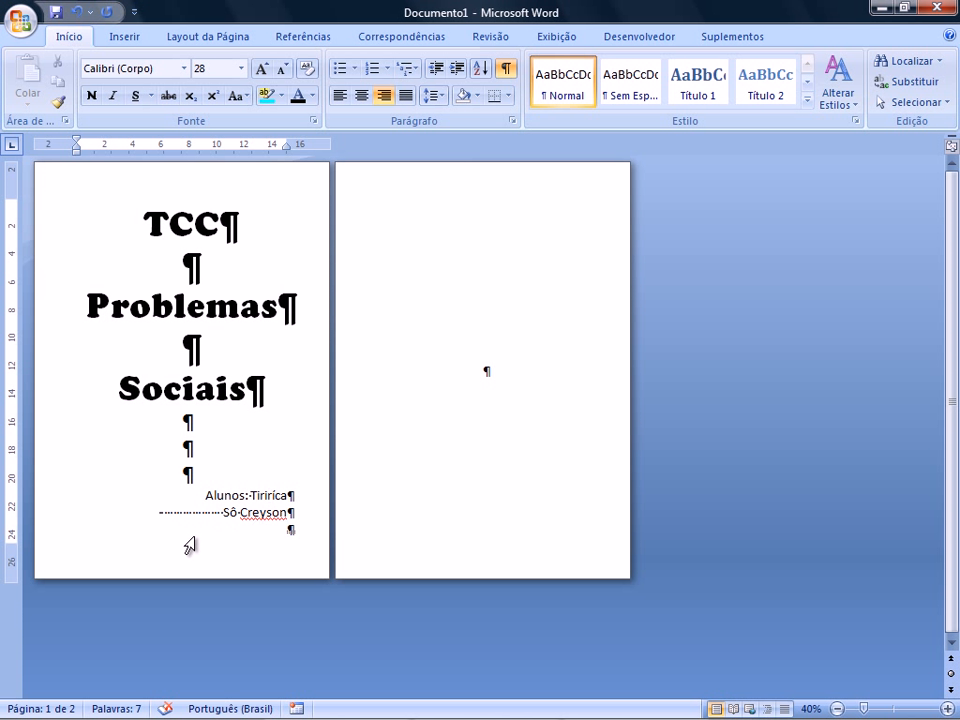
pyautogui.click(161, 542)
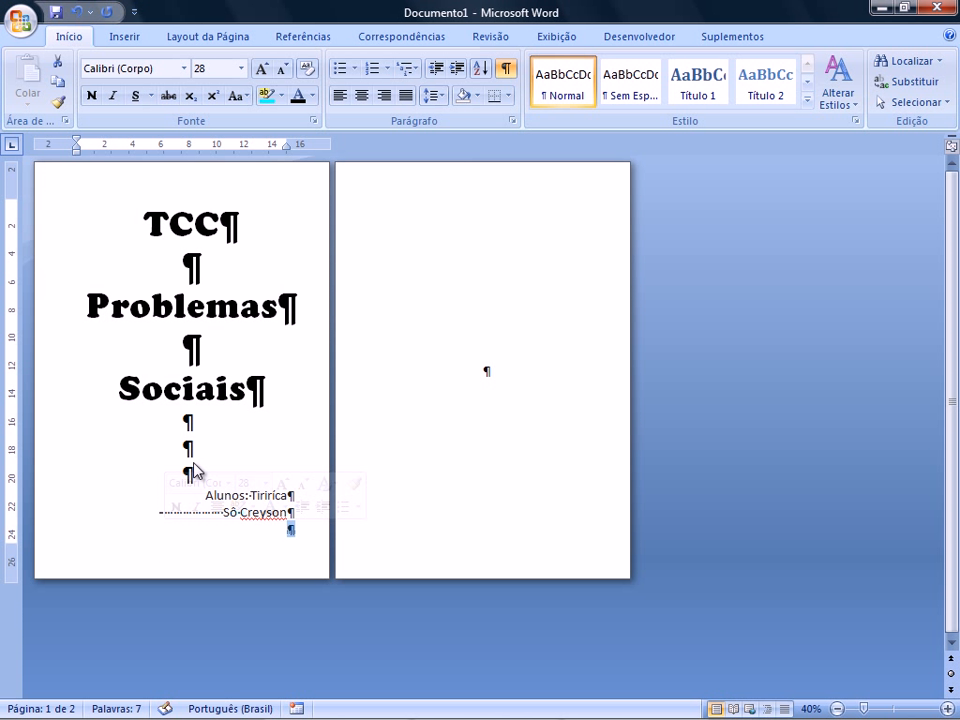
pyautogui.click(405, 96)
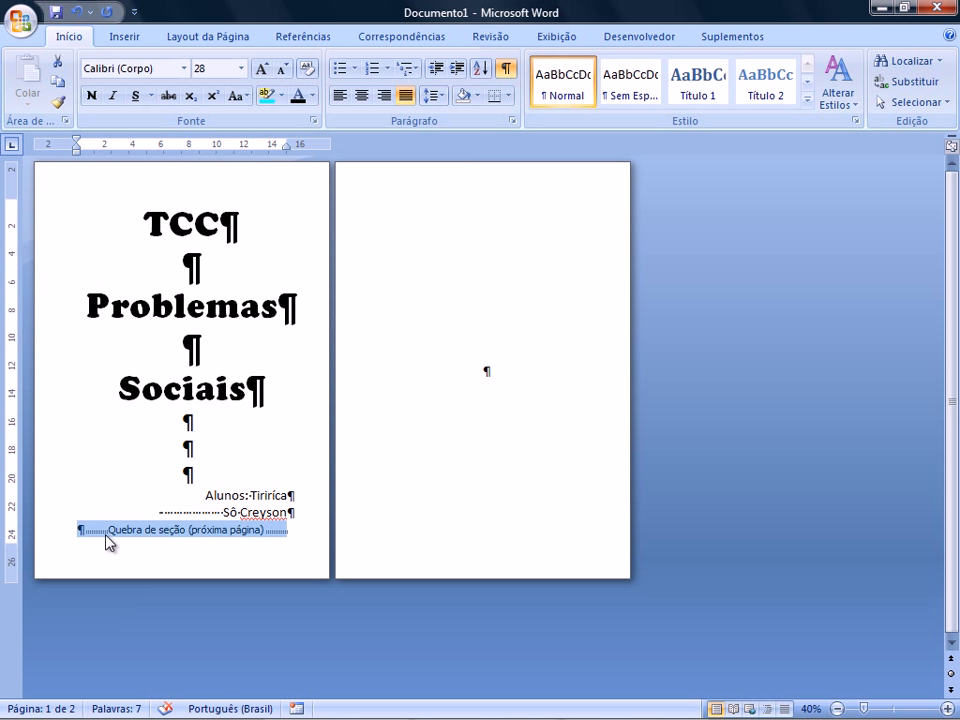
pyautogui.click(298, 534)
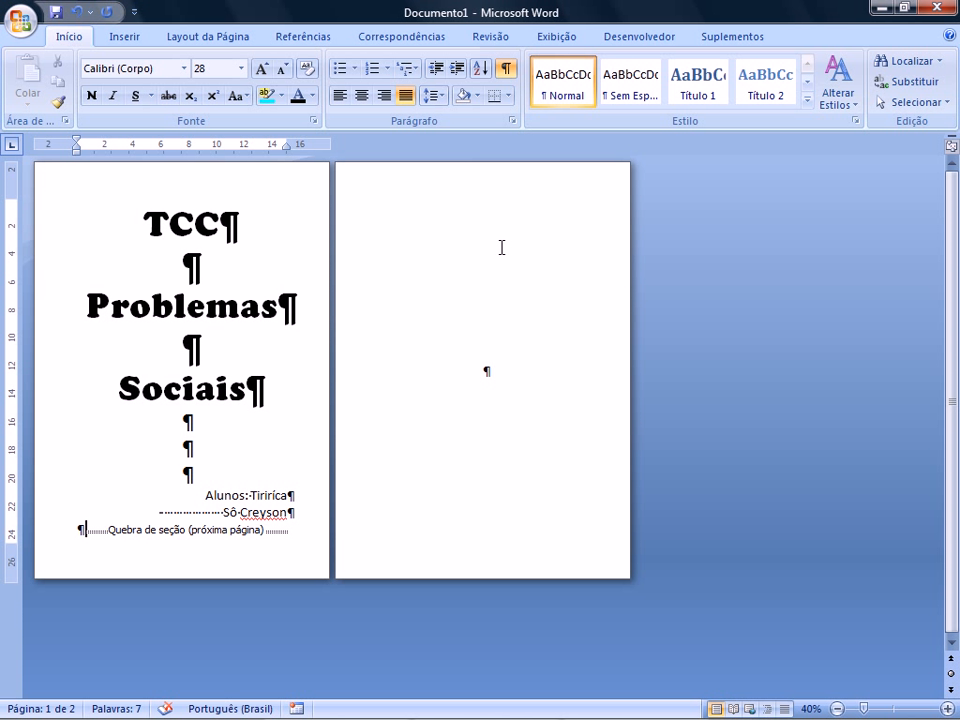
# Step: Set the vertical alignment of the second page's section to Superior, applied to the selected sections
pyautogui.click(497, 199)
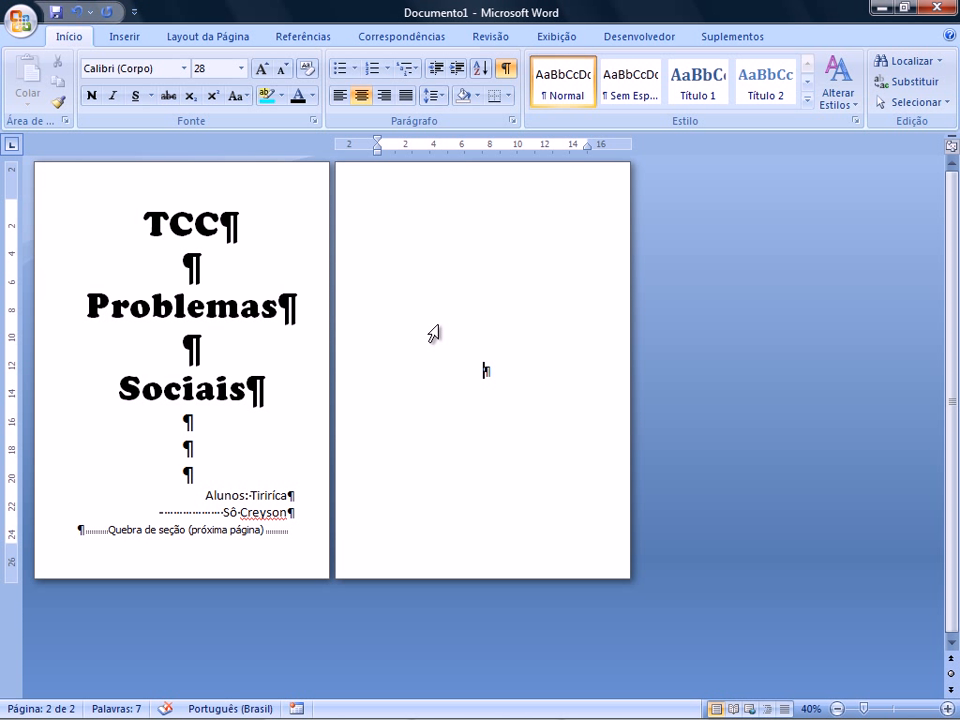
pyautogui.doubleClick(402, 368)
pyautogui.click(206, 38)
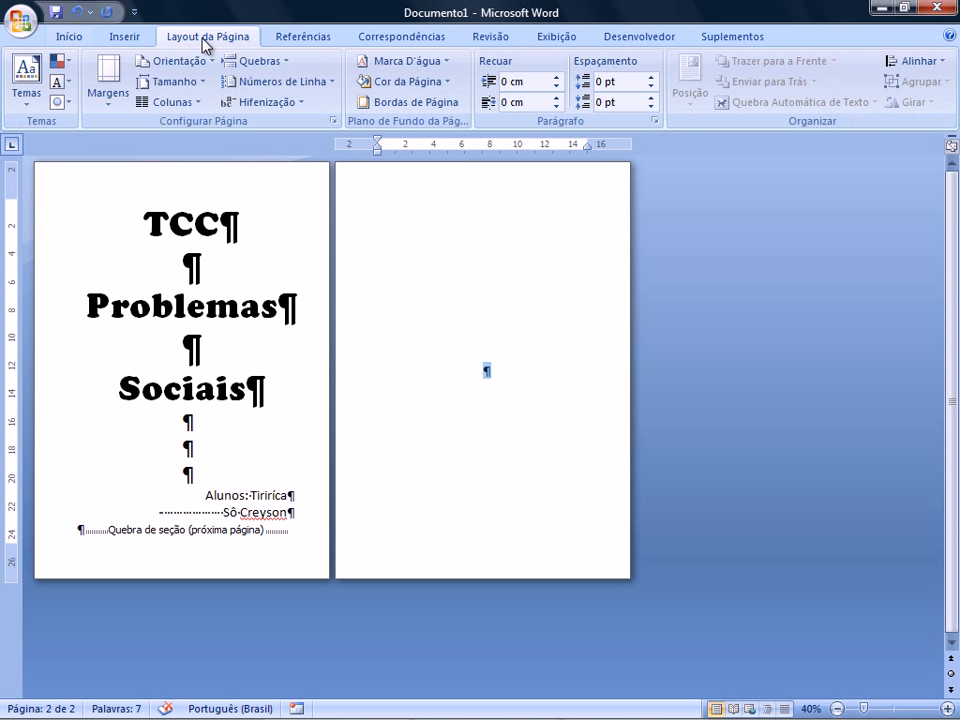
pyautogui.click(333, 122)
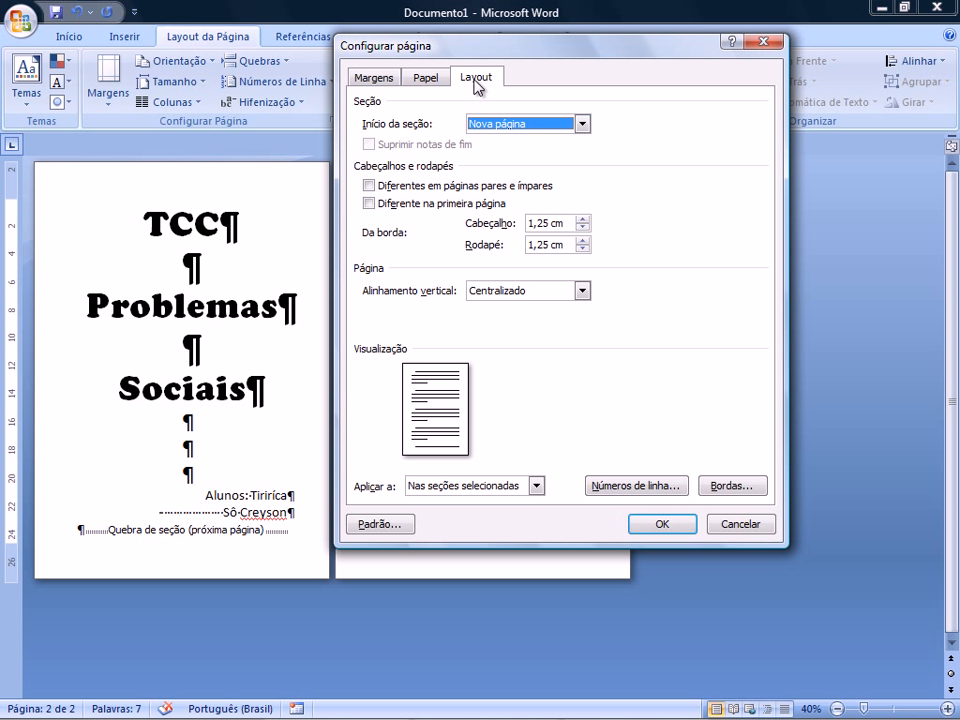
pyautogui.click(490, 294)
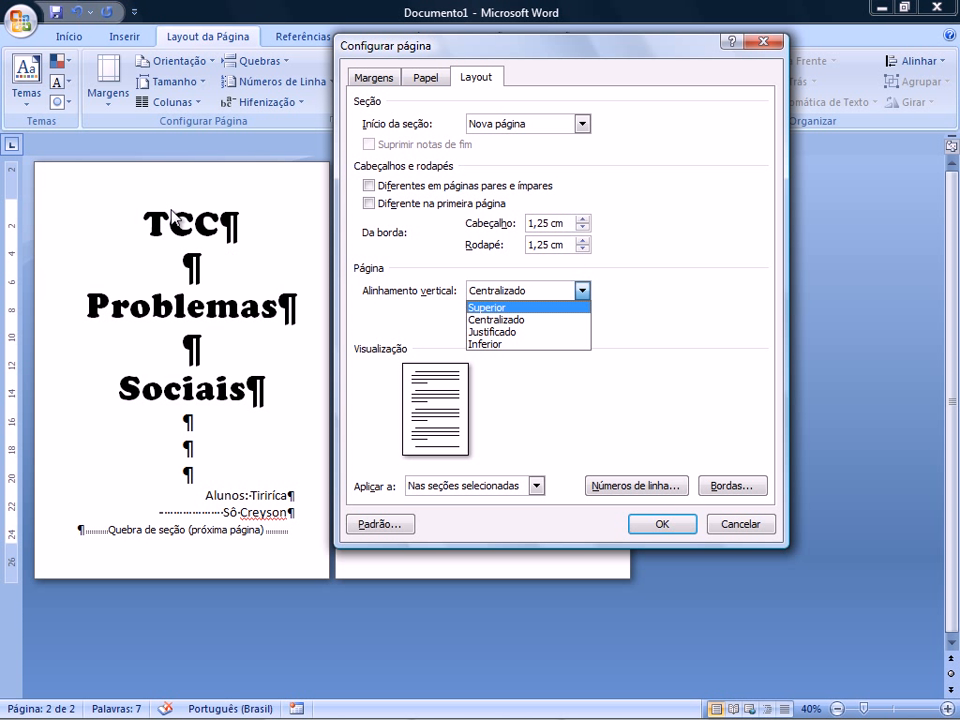
pyautogui.click(502, 308)
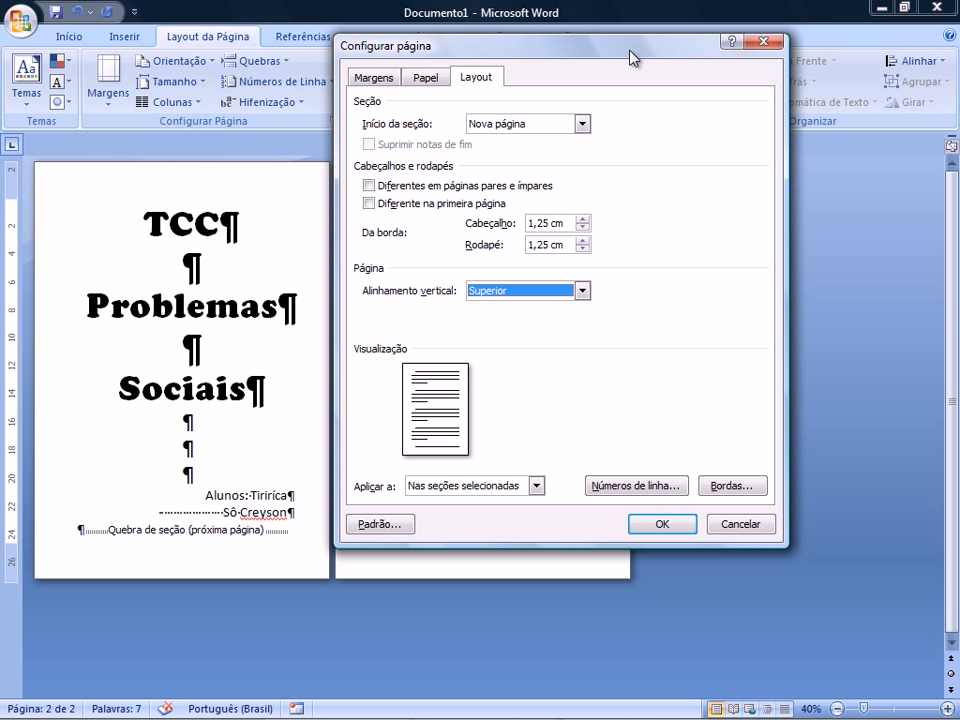
pyautogui.moveTo(630, 57); pyautogui.dragTo(832, 240)
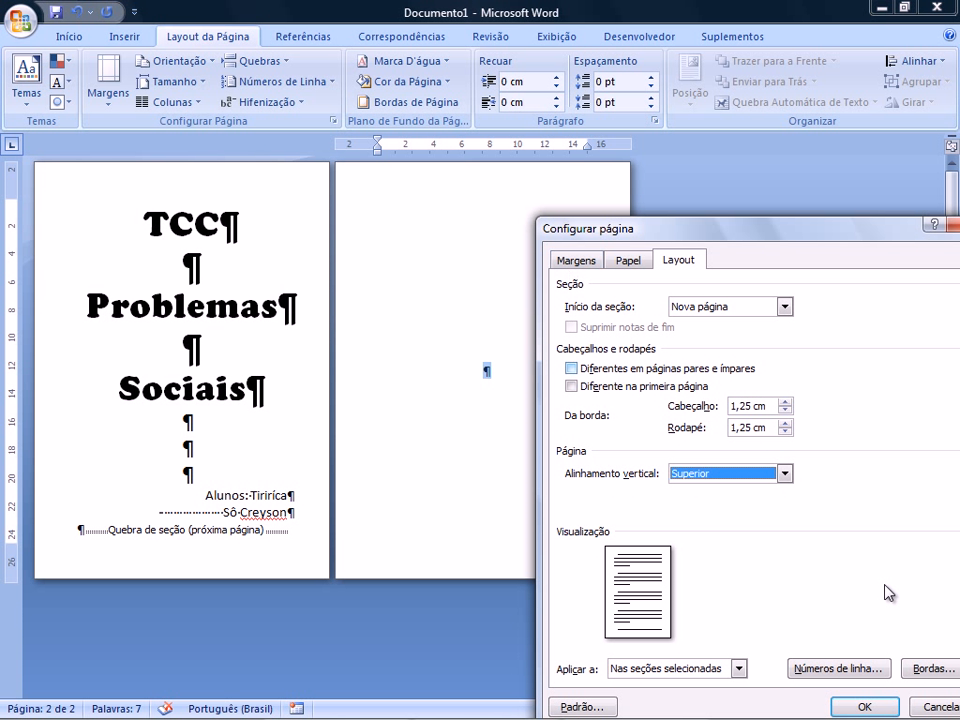
pyautogui.click(880, 707)
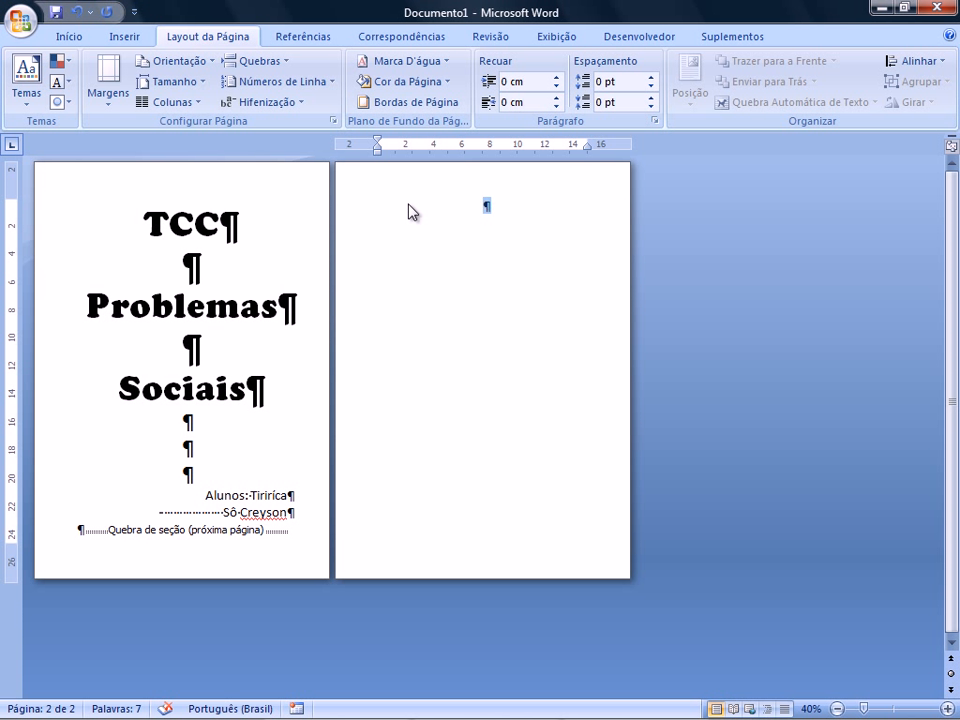
# Step: Justify the empty paragraph at the start of the second page
pyautogui.click(70, 38)
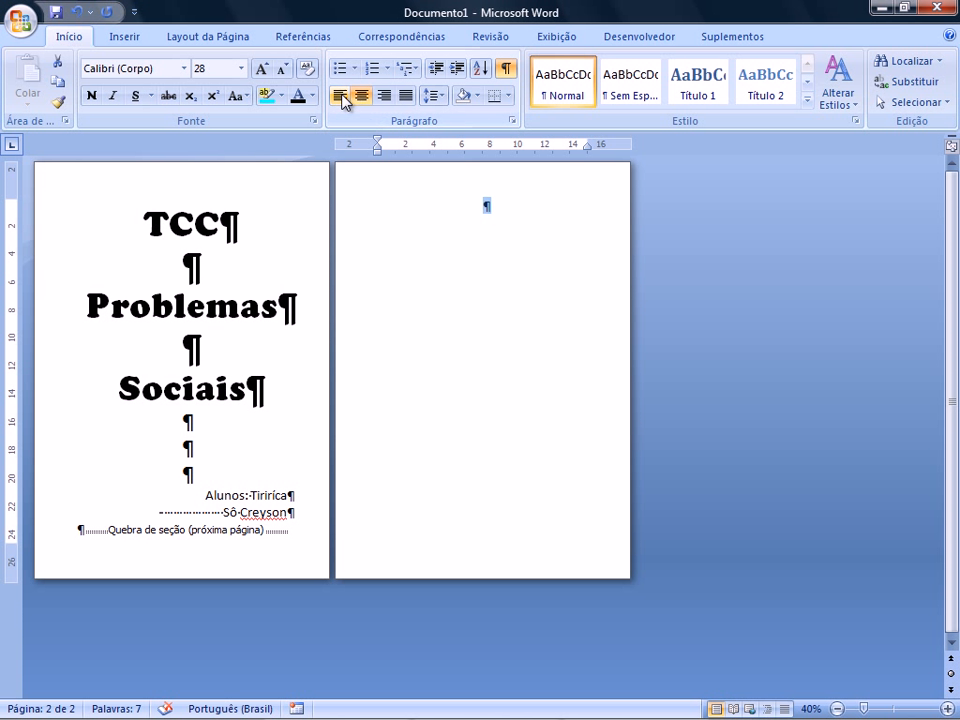
pyautogui.click(406, 97)
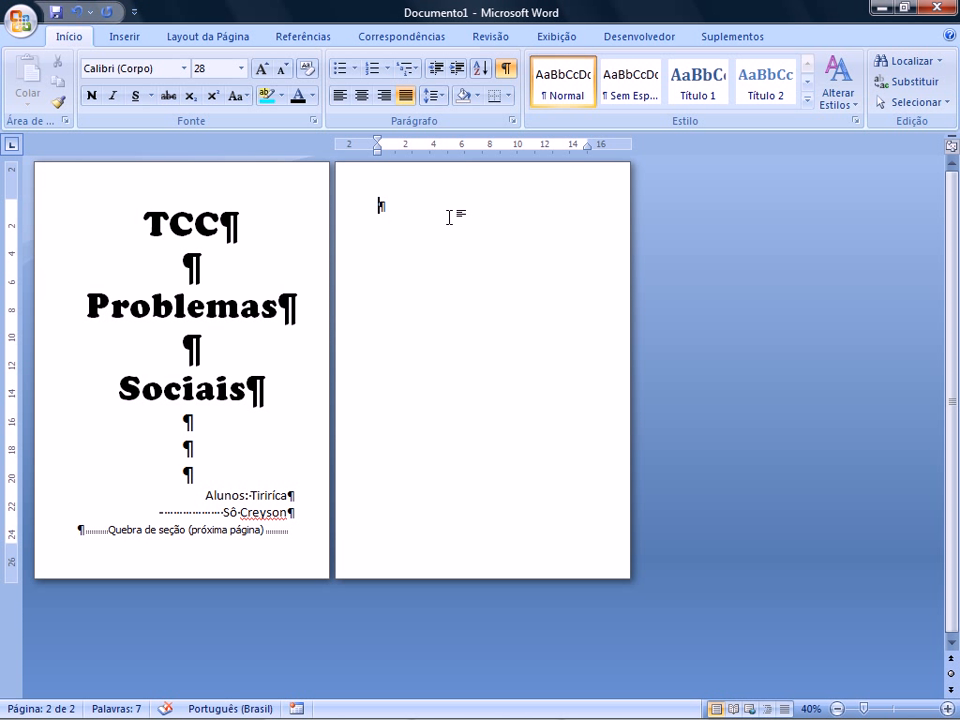
# Step: Write "Sumário" on the second page and, after a blank line, "Sdfsdfsdfsdf sdf", with the formatting marks hidden again
pyautogui.write('Sumário')
pyautogui.press('Return')
pyautogui.press('Return')
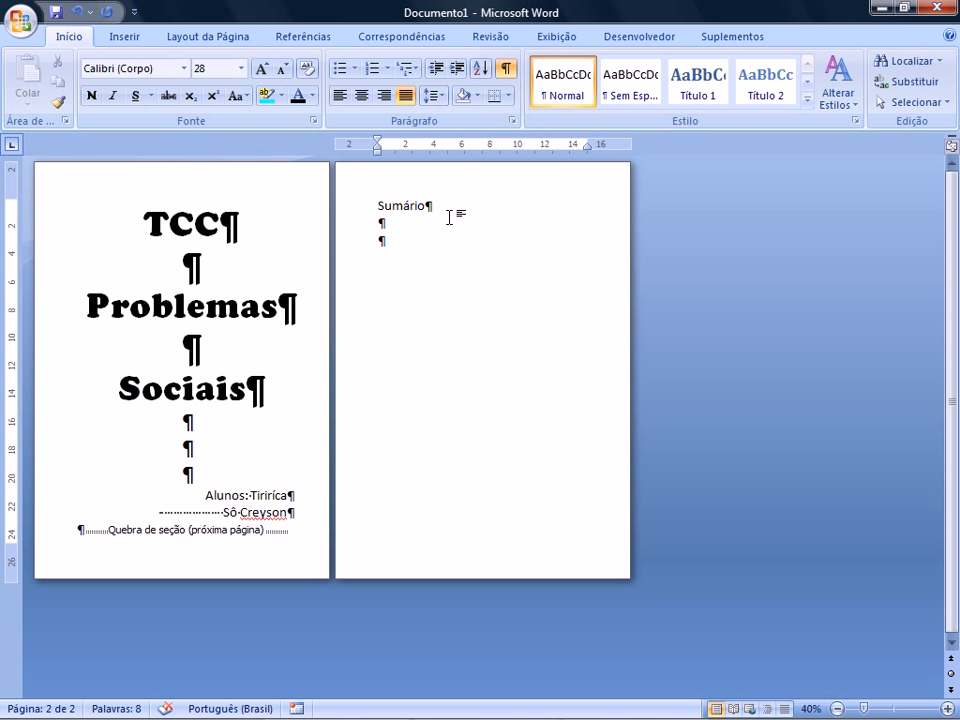
pyautogui.write('sdfsdfsdfsdf sdf')
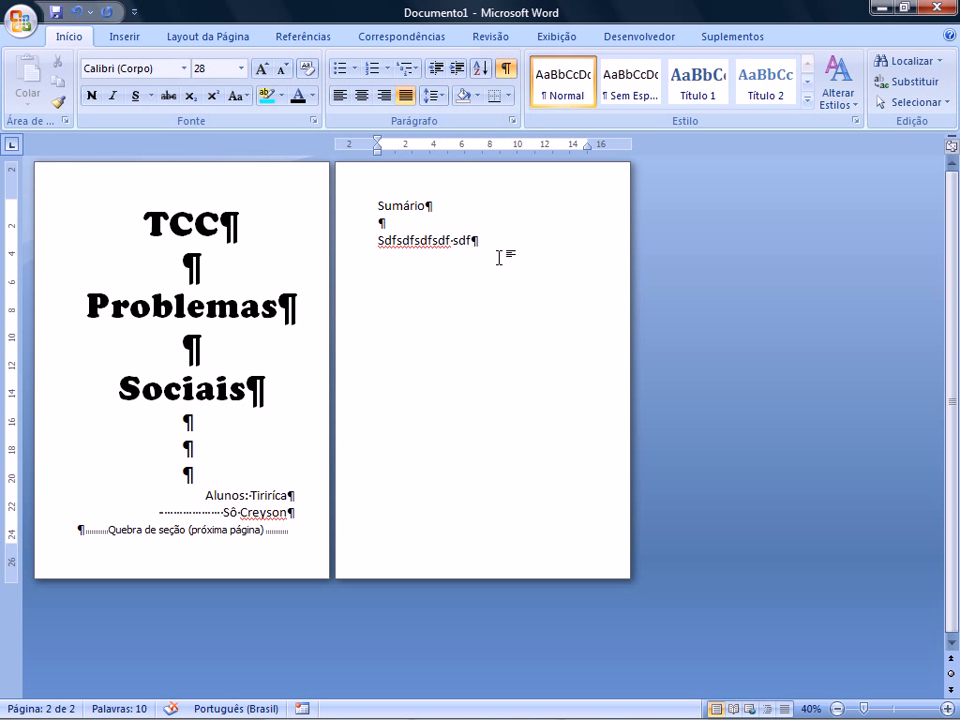
pyautogui.click(504, 69)
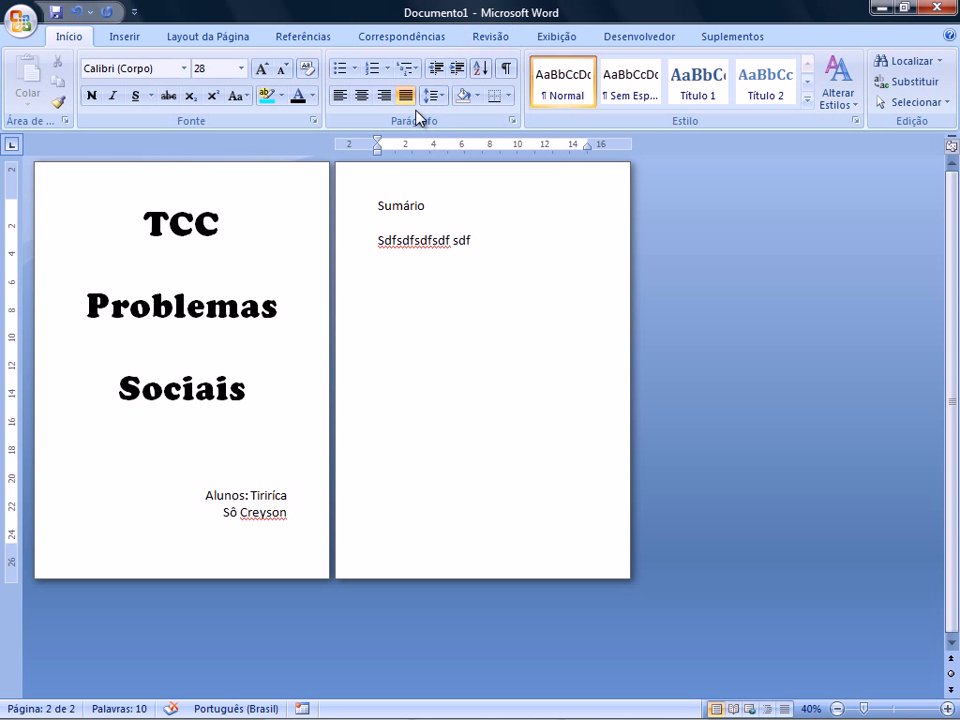
# Step: Complete the first summary entry with a row of dots and page number 10, and add "Gsd gasgsdgsd g" with dots and 20
pyautogui.write('......................8')
pyautogui.press('BackSpace')
pyautogui.write('10')
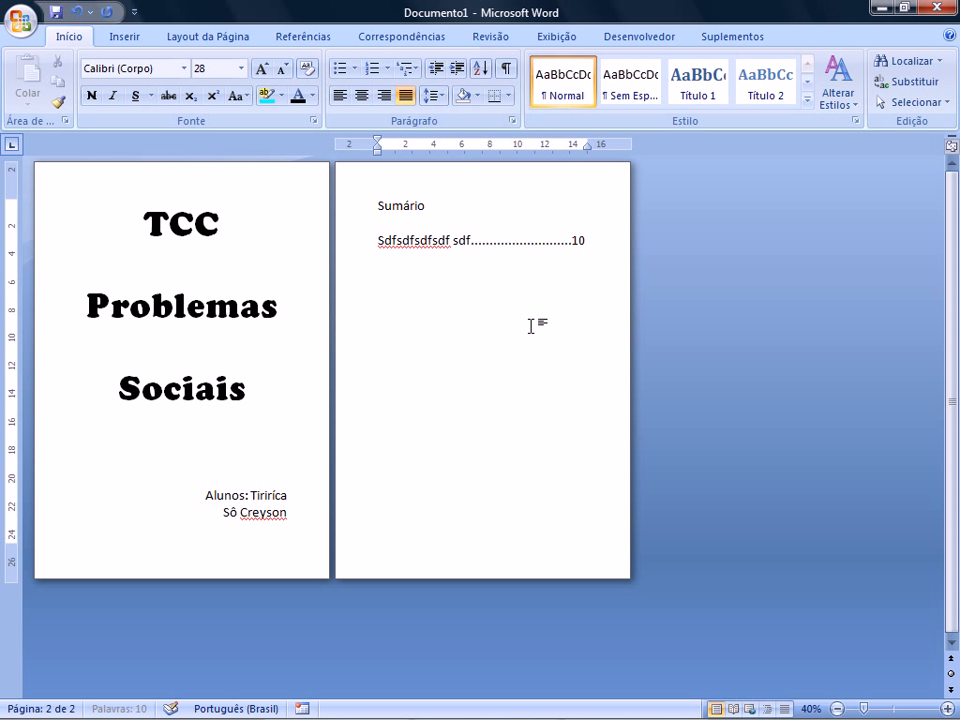
pyautogui.press('Return')
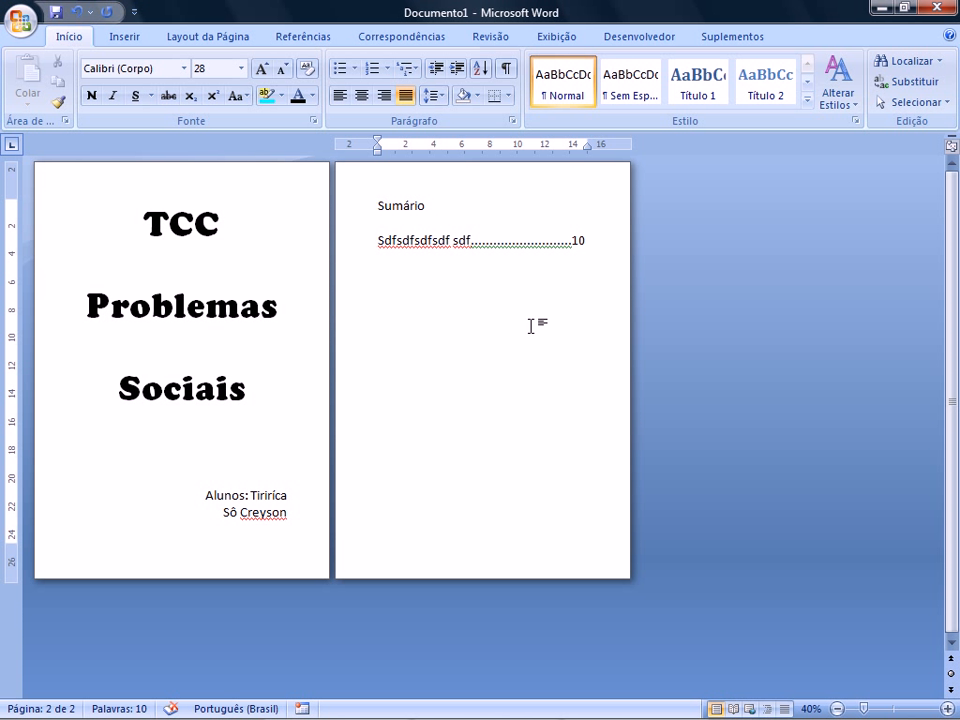
pyautogui.write('Gsd gasgsdgsd g')
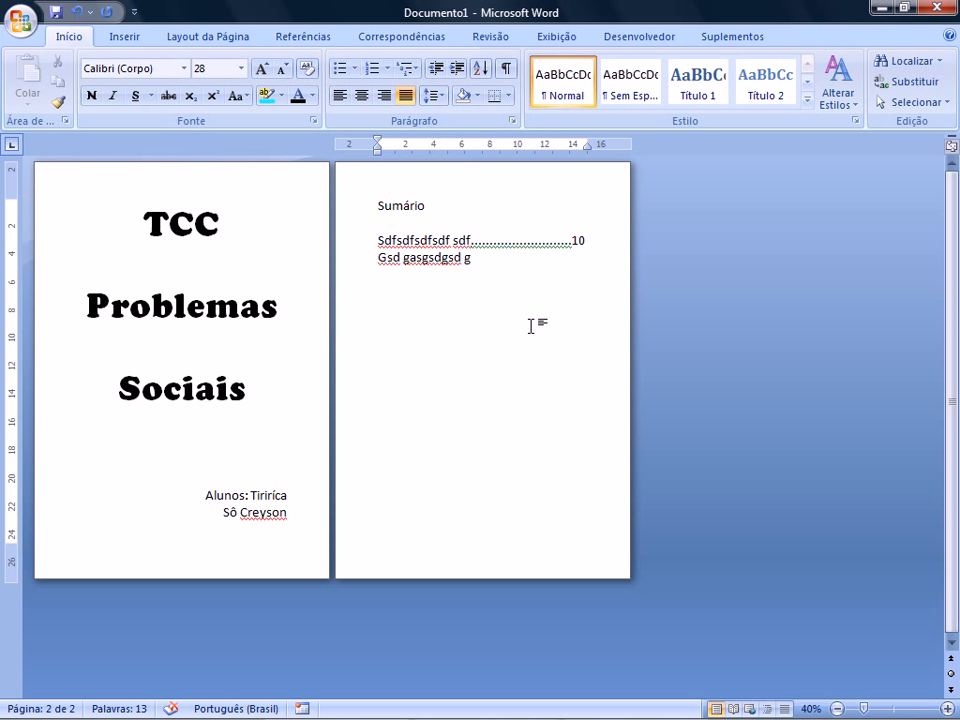
pyautogui.write('...........................20')
# Step: Duplicate the two hand-dotted summary entries directly below the existing ones
pyautogui.hotkey('shift', 'Home')
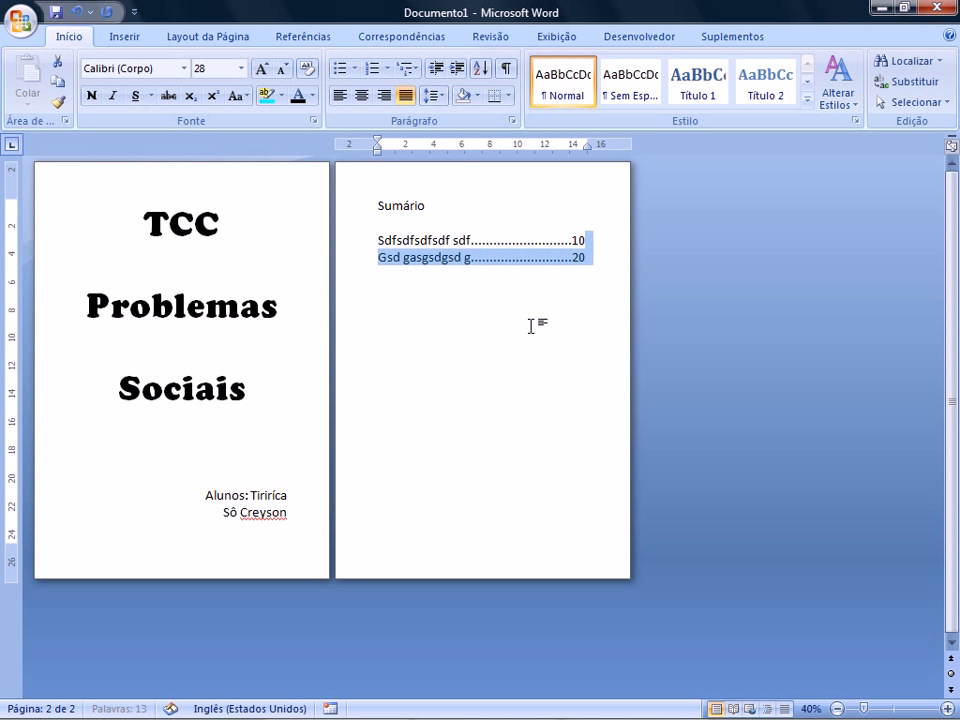
pyautogui.hotkey('shift', 'Up')
pyautogui.hotkey('ctrl', 'c')
pyautogui.press('Right')
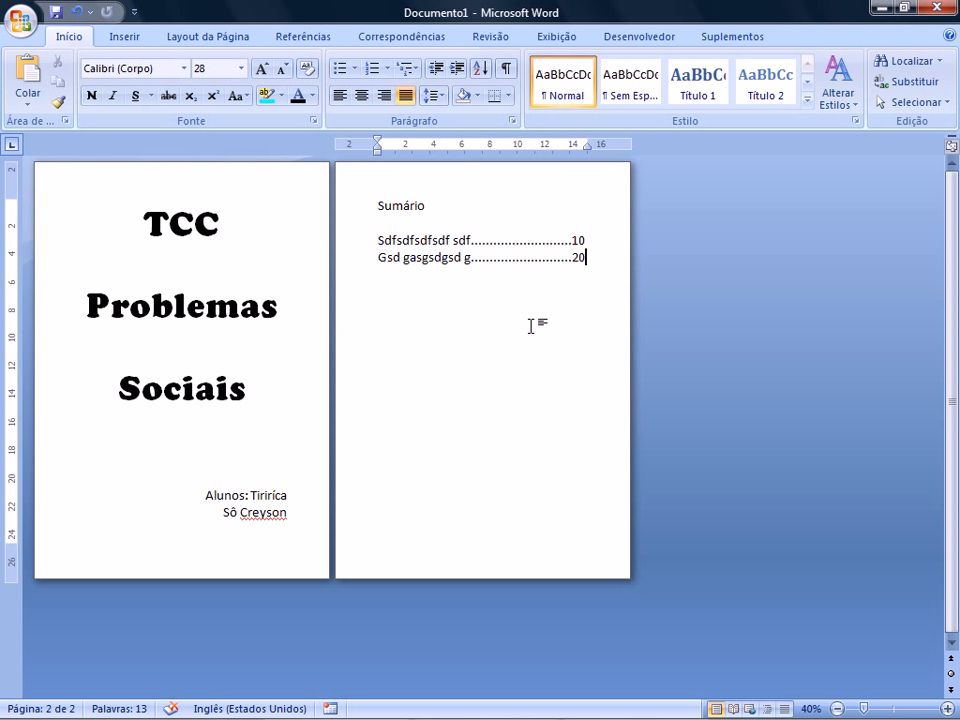
pyautogui.press('Return')
pyautogui.hotkey('ctrl', 'v')
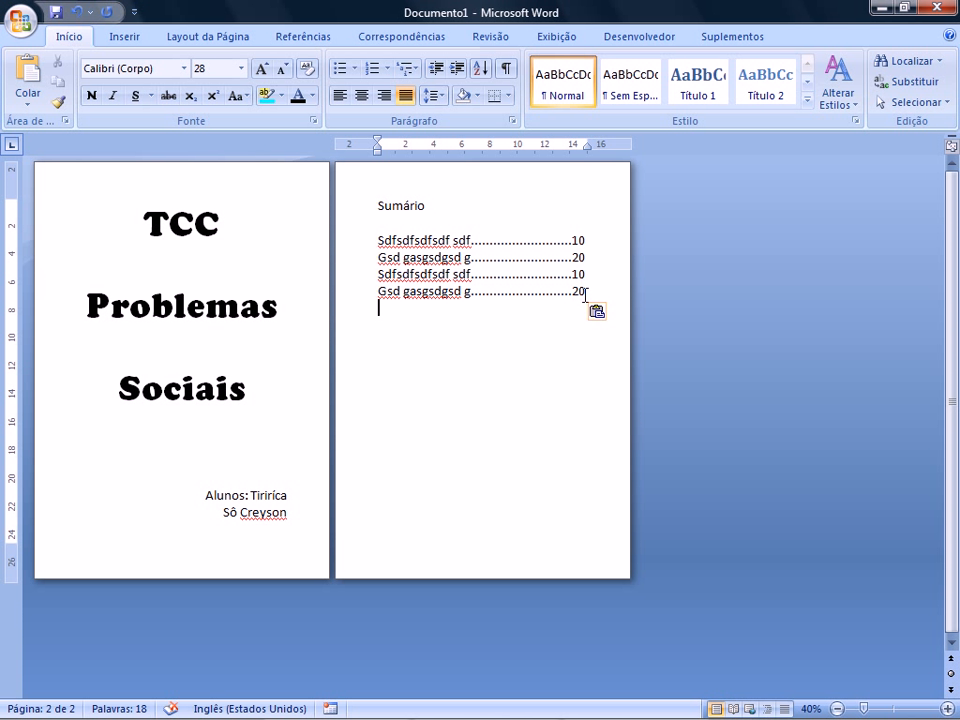
# Step: Delete the hand-typed dots, page numbers and extra entries, keeping only "Sdfsdfsdfsdf sdf" under the "Sumário" heading
pyautogui.moveTo(586, 291); pyautogui.dragTo(498, 252)
pyautogui.press('Delete')
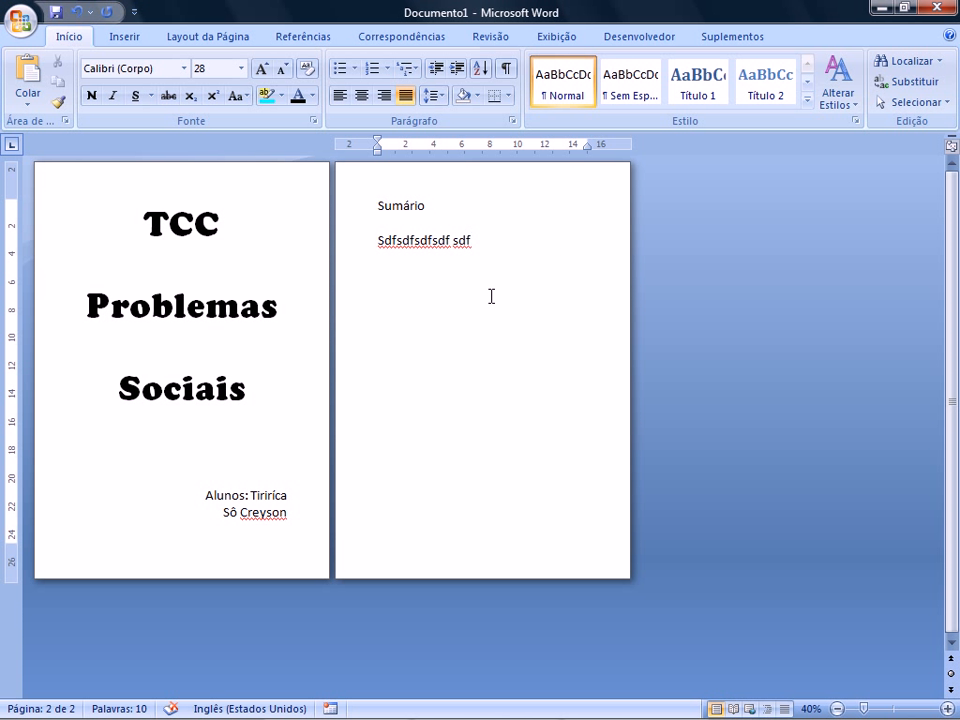
# Step: Show the formatting marks and try a tab after "Sdfsdfsdfsdf sdf", removing it again
pyautogui.click(507, 69)
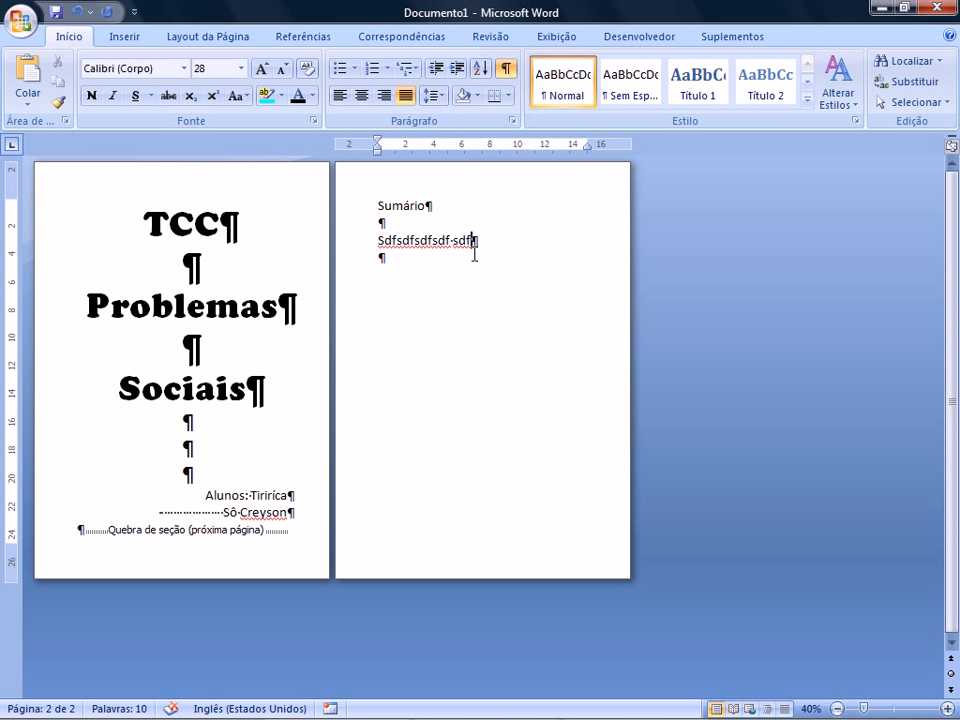
pyautogui.press('Tab')
pyautogui.press('BackSpace')
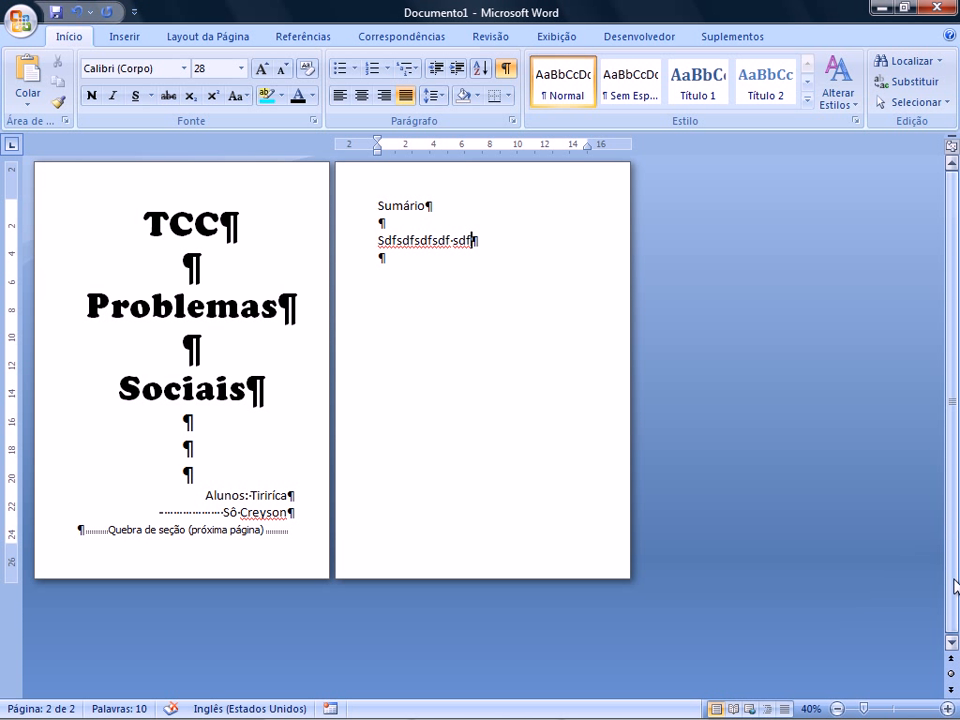
# Step: Place a left tab stop at 14 cm for the "Sdfsdfsdfsdf sdf" line
pyautogui.click(947, 709)
pyautogui.click(947, 709)
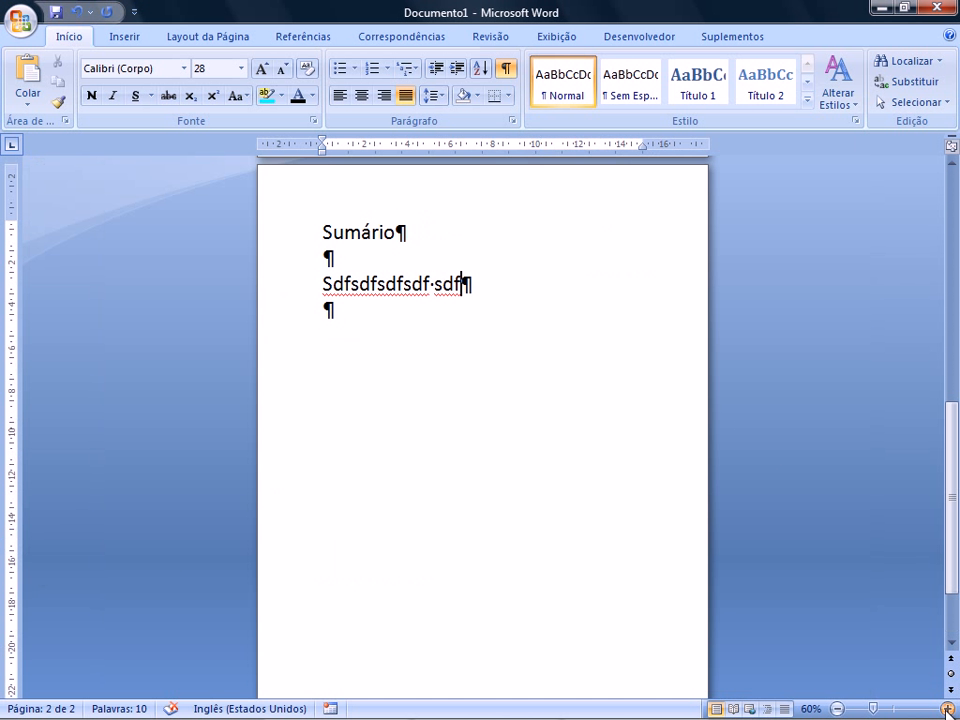
pyautogui.click(947, 709)
pyautogui.click(947, 709)
pyautogui.click(947, 709)
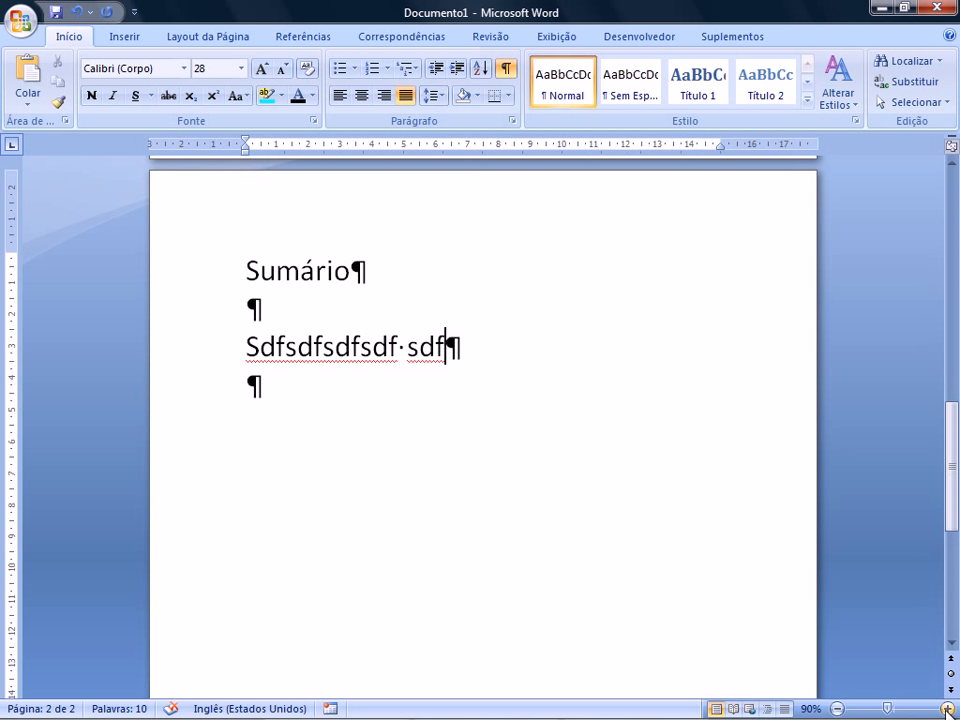
pyautogui.click(690, 146)
# Step: Give the 14 cm tab stop the dotted leader (option 2) and add a tab and page number 10 to the entry line
pyautogui.click(512, 121)
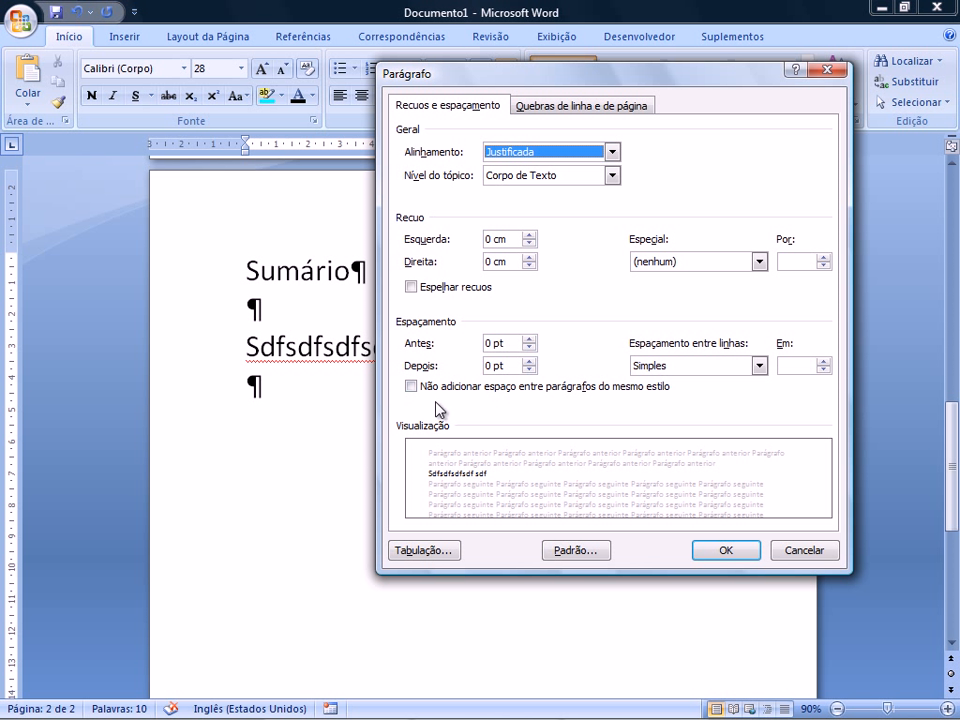
pyautogui.click(423, 550)
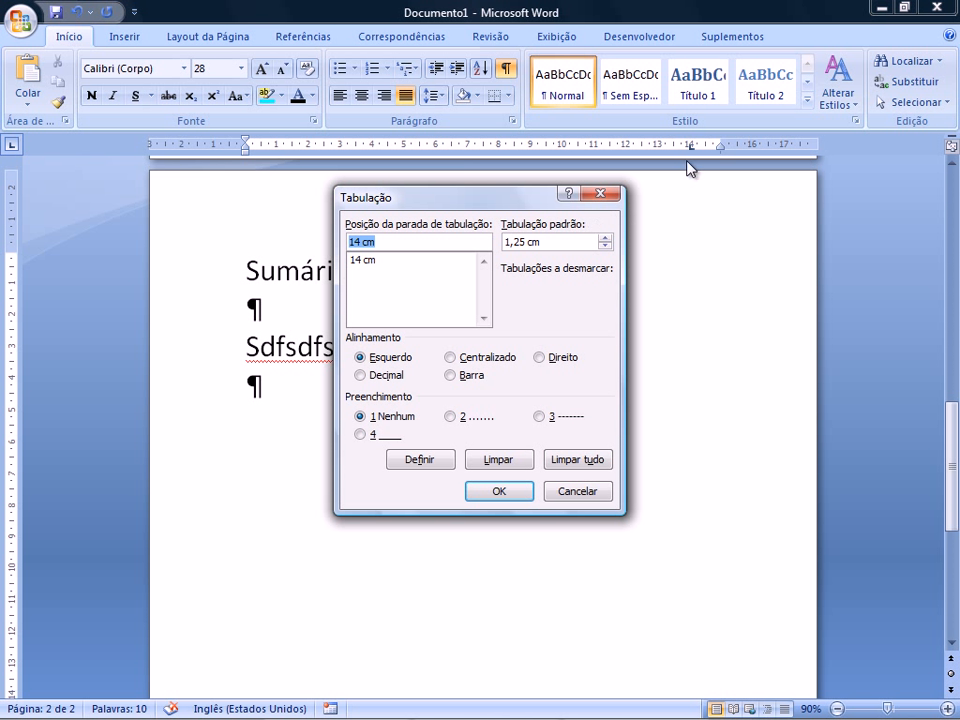
pyautogui.click(366, 262)
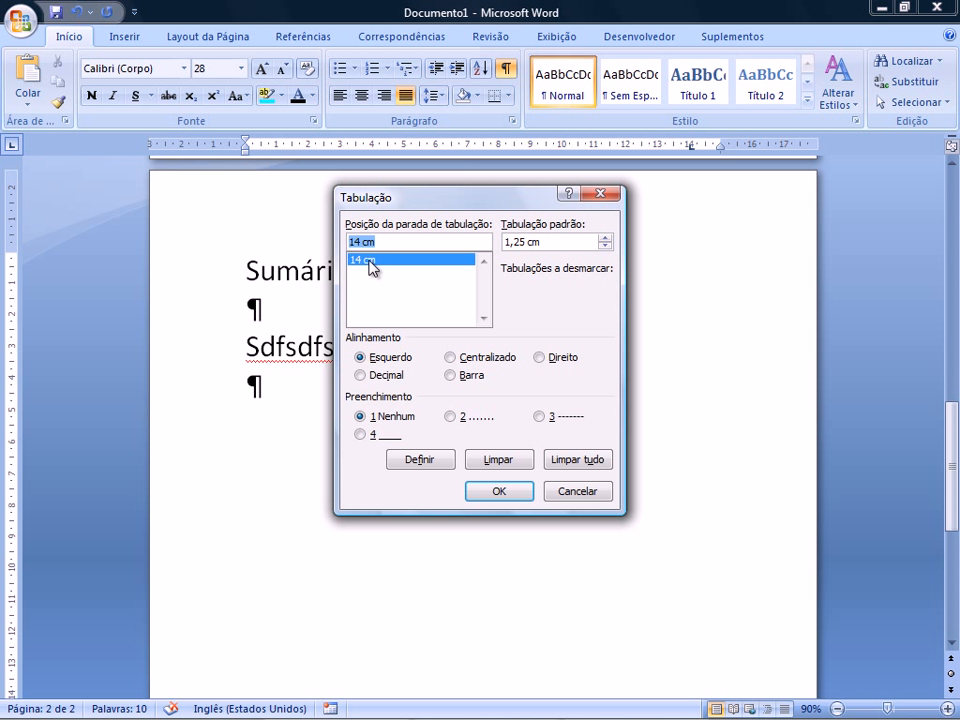
pyautogui.click(451, 418)
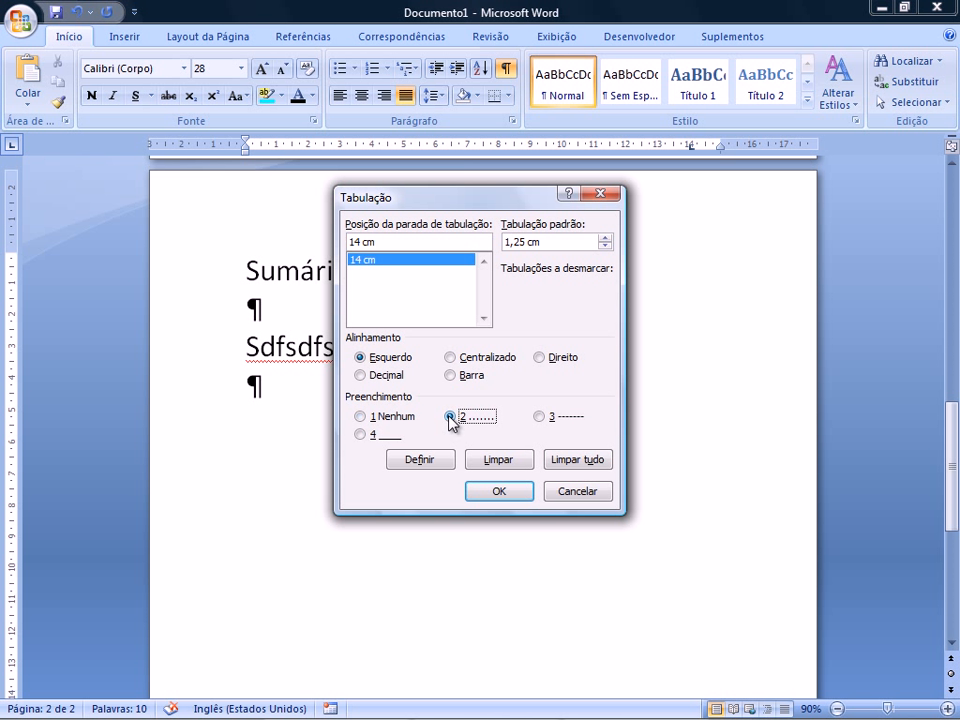
pyautogui.click(495, 493)
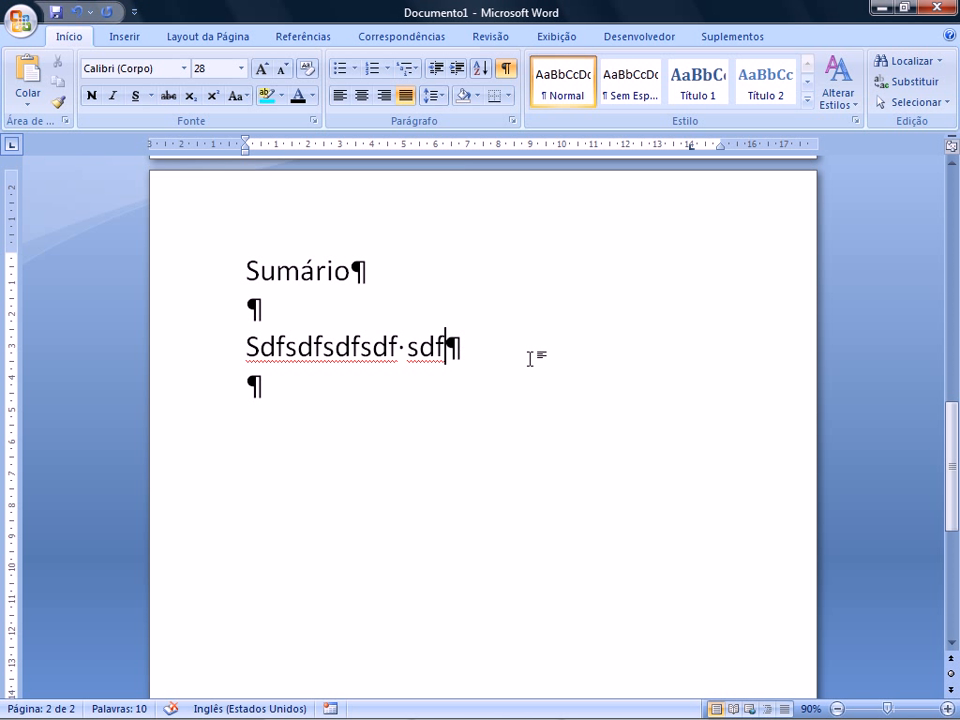
pyautogui.press('Tab')
pyautogui.write('10')
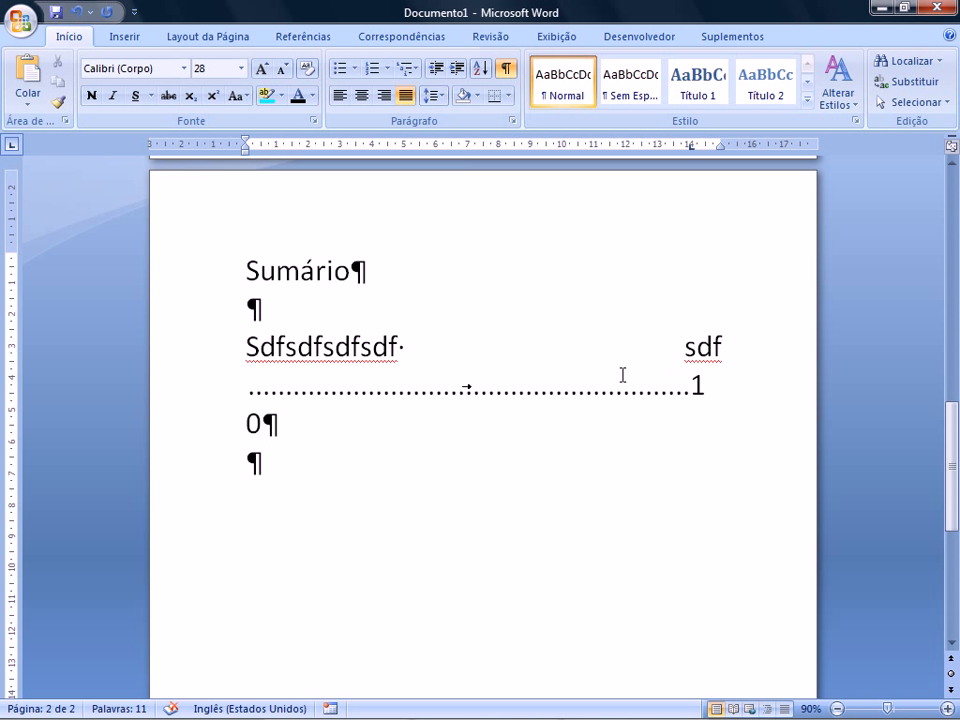
pyautogui.moveTo(197, 348); pyautogui.dragTo(190, 421)
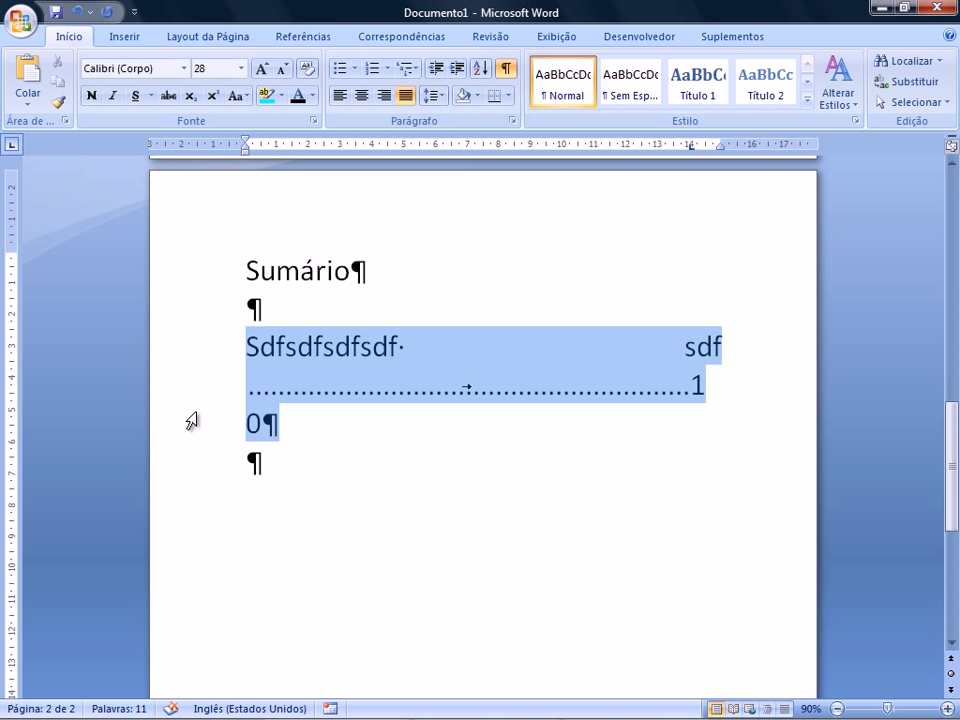
pyautogui.click(190, 421)
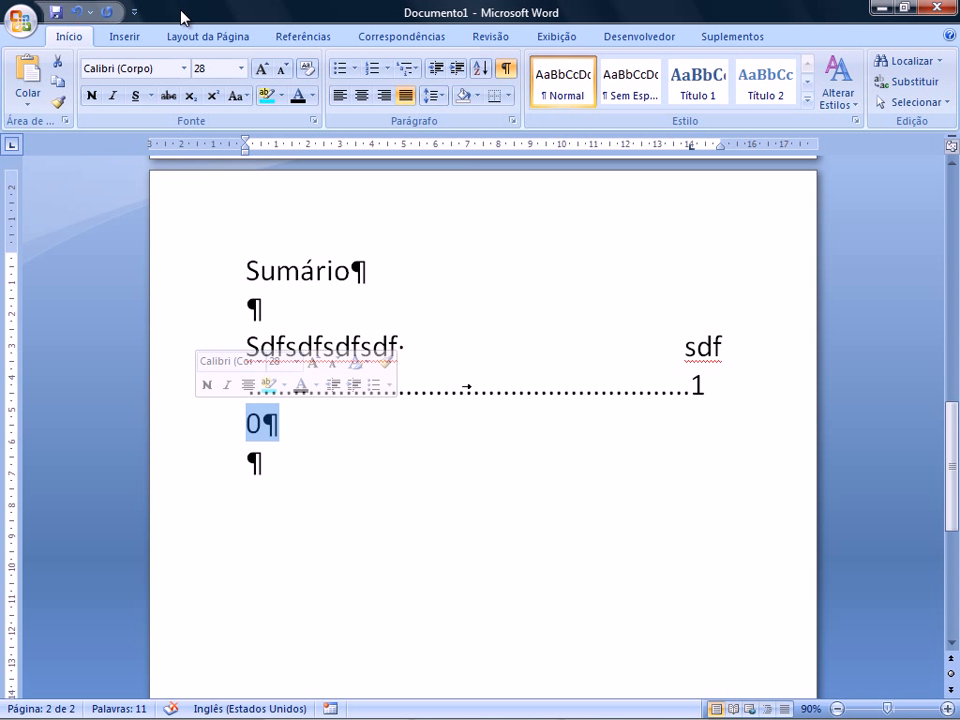
pyautogui.click(284, 71)
pyautogui.hotkey('ctrl', 'z')
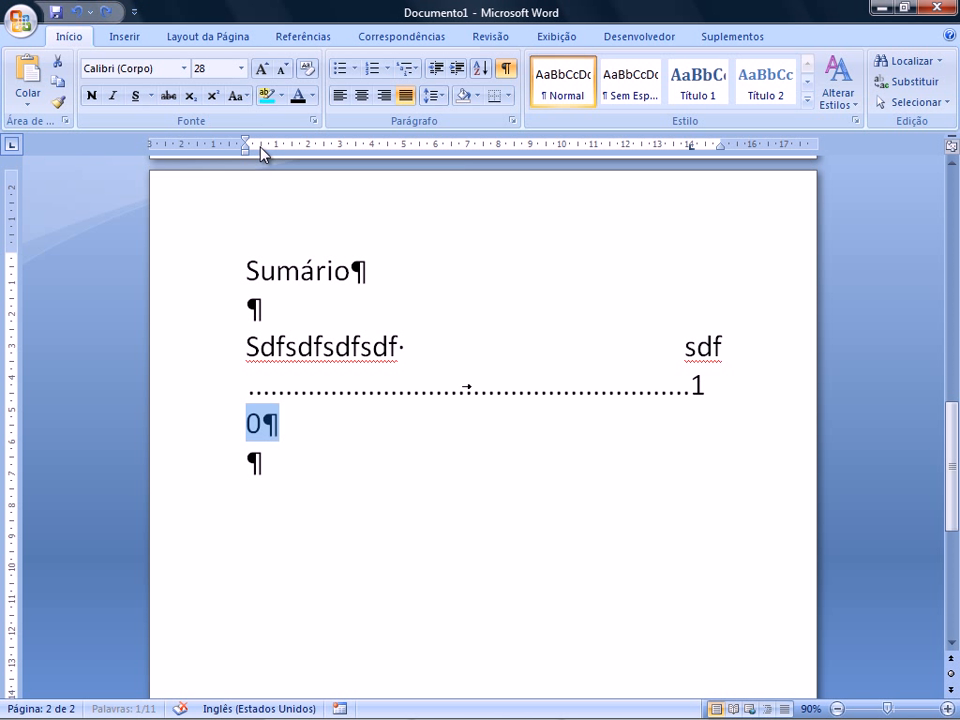
# Step: Reduce the font size of the whole first summary entry to 18
pyautogui.moveTo(193, 343); pyautogui.dragTo(189, 416)
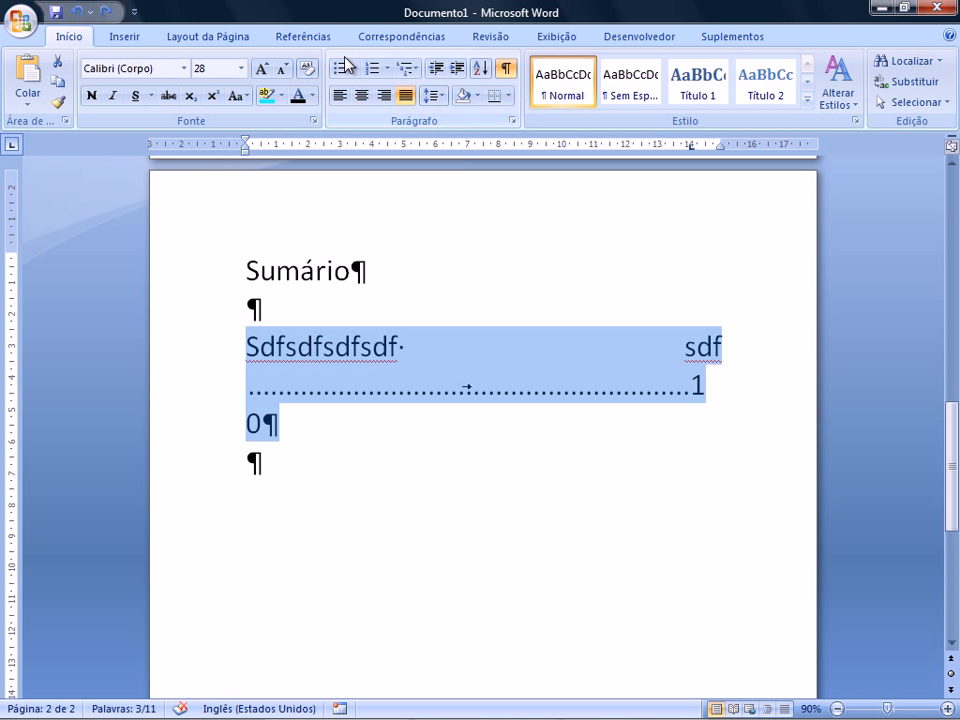
pyautogui.click(283, 72)
pyautogui.click(283, 72)
pyautogui.click(283, 72)
pyautogui.click(283, 72)
pyautogui.click(283, 72)
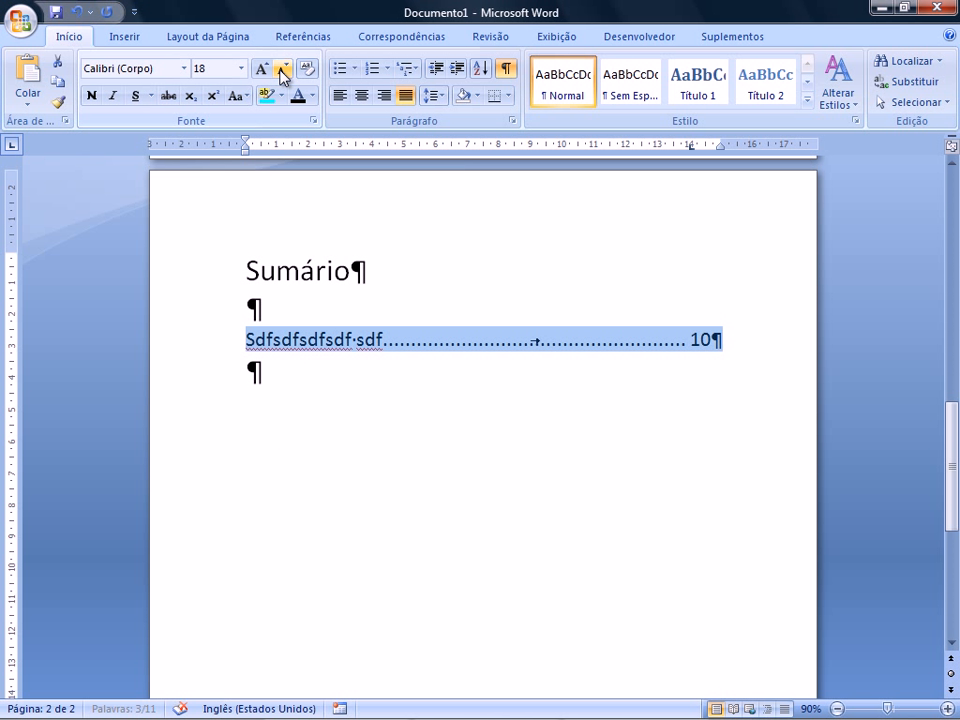
# Step: Hide the formatting marks and add a second summary entry "Dsd fsdfsd fsdfsdf s" with a tab and page number 15
pyautogui.click(714, 343)
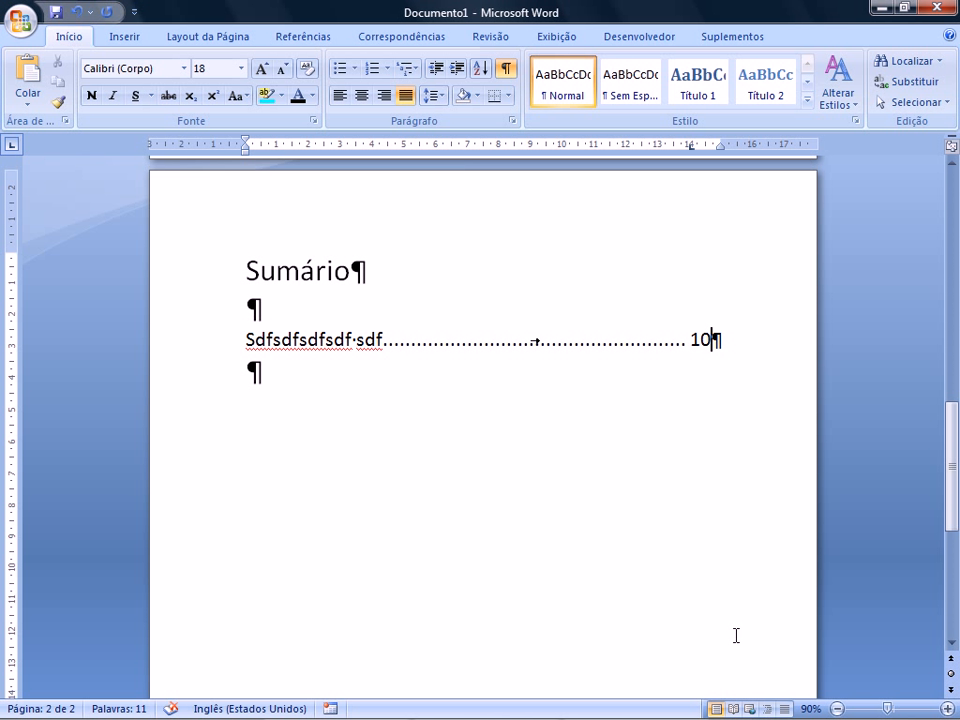
pyautogui.click(509, 76)
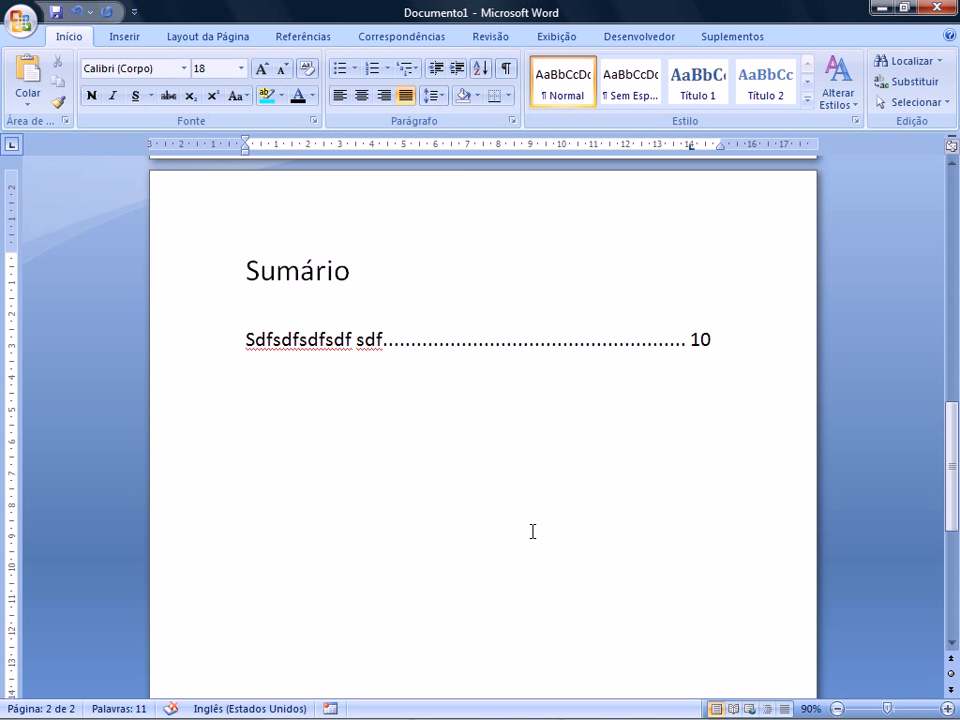
pyautogui.write('Dsd fsdfsd fsdfsdf s')
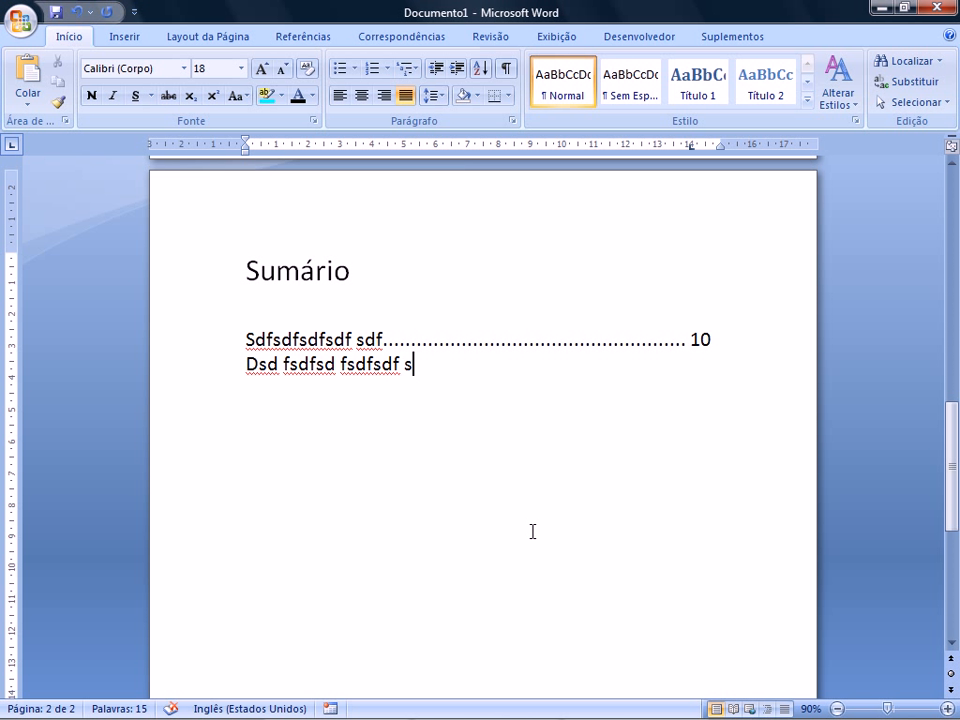
pyautogui.press('Tab')
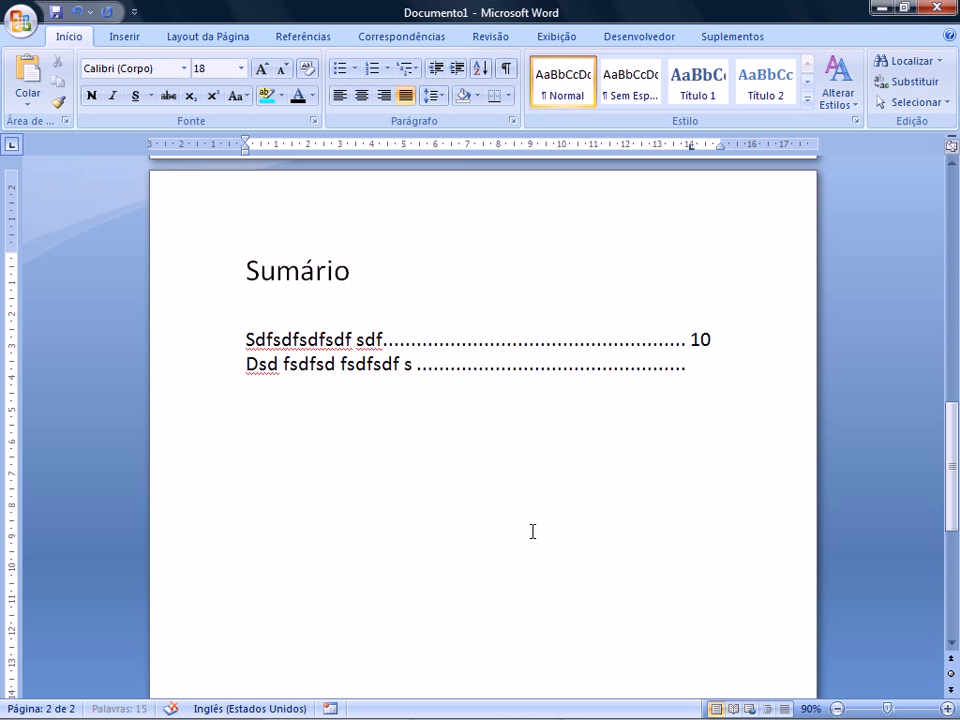
pyautogui.write('15')
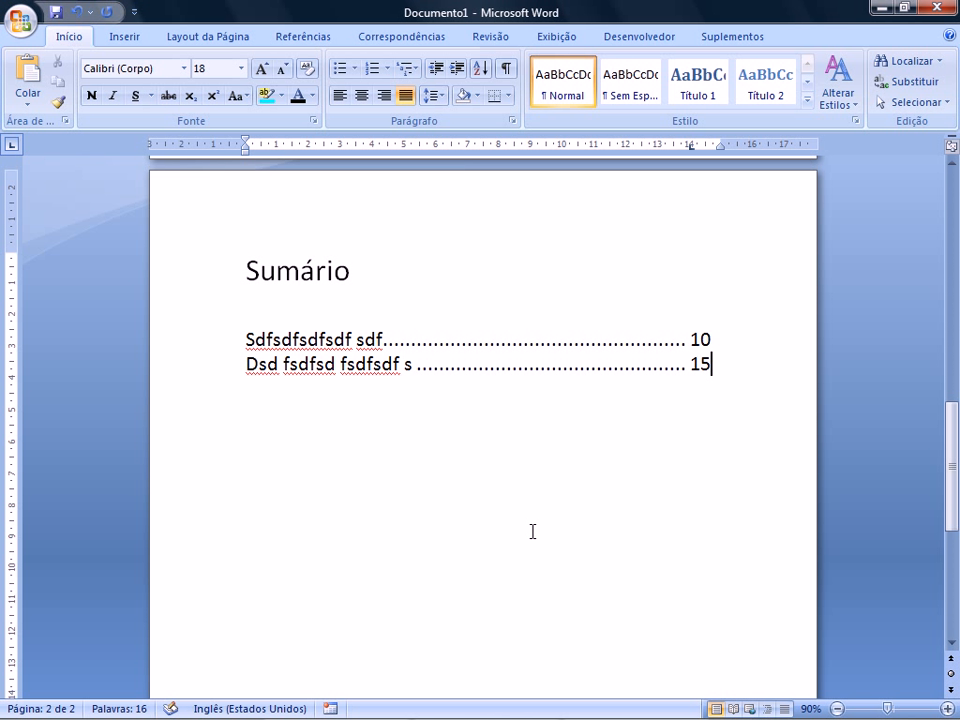
# Step: Add the tabbed summary entries "Fgasg gsdgsd gsdgsdg" with page number 25 and "Gsd ggg ga ggs ga" with page number 30
pyautogui.press('Return')
pyautogui.write('fgasg gsdgsd gsdgsdg')
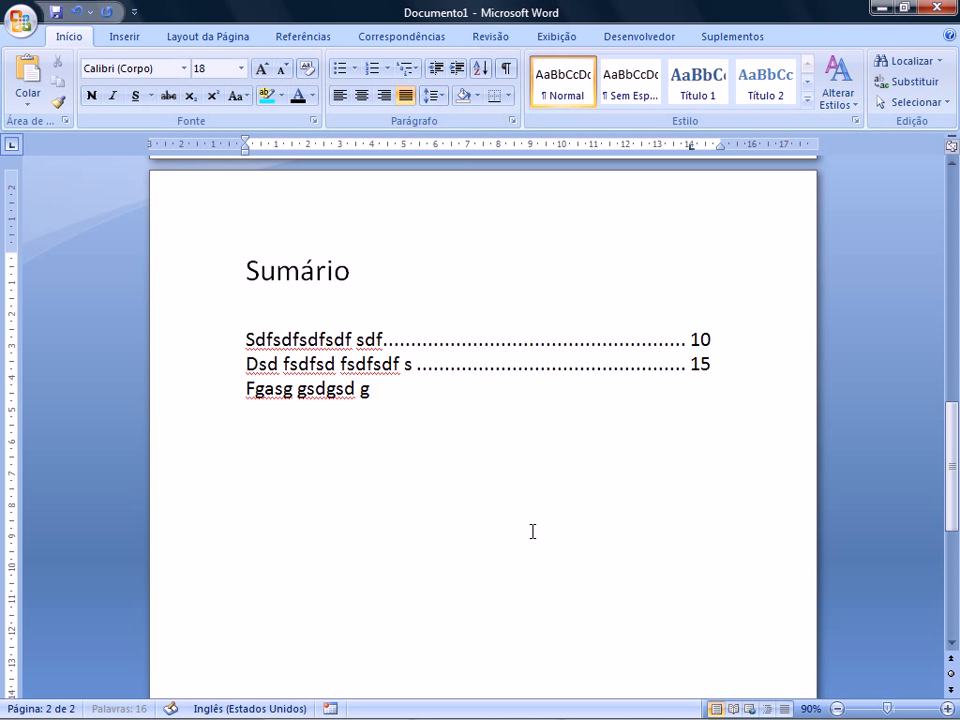
pyautogui.press('Tab')
pyautogui.write('25')
pyautogui.press('Return')
pyautogui.write('gsd ggg ga ggs ga')
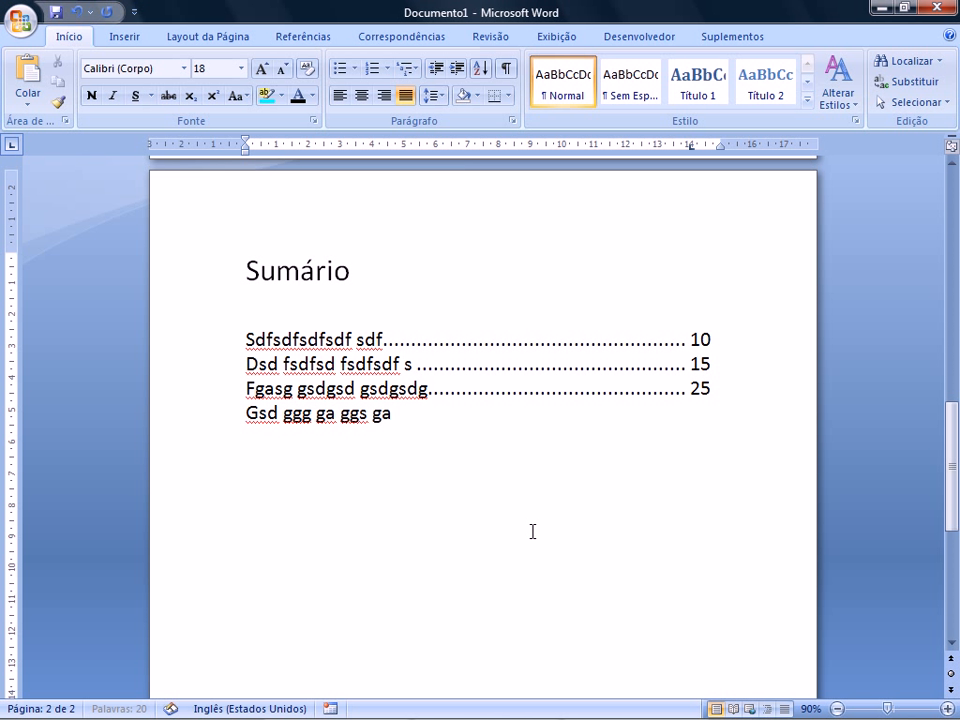
pyautogui.press('Tab')
pyautogui.write('30')
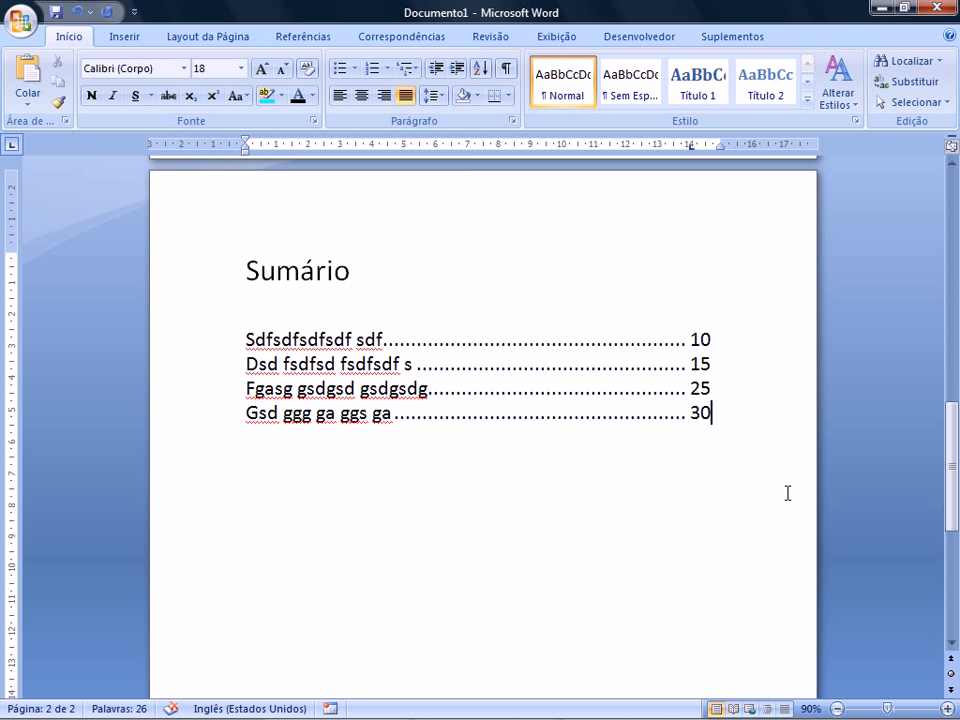
# Step: Copy the four summary entries and paste them five times below the existing list
pyautogui.click(837, 708)
pyautogui.click(837, 708)
pyautogui.click(837, 708)
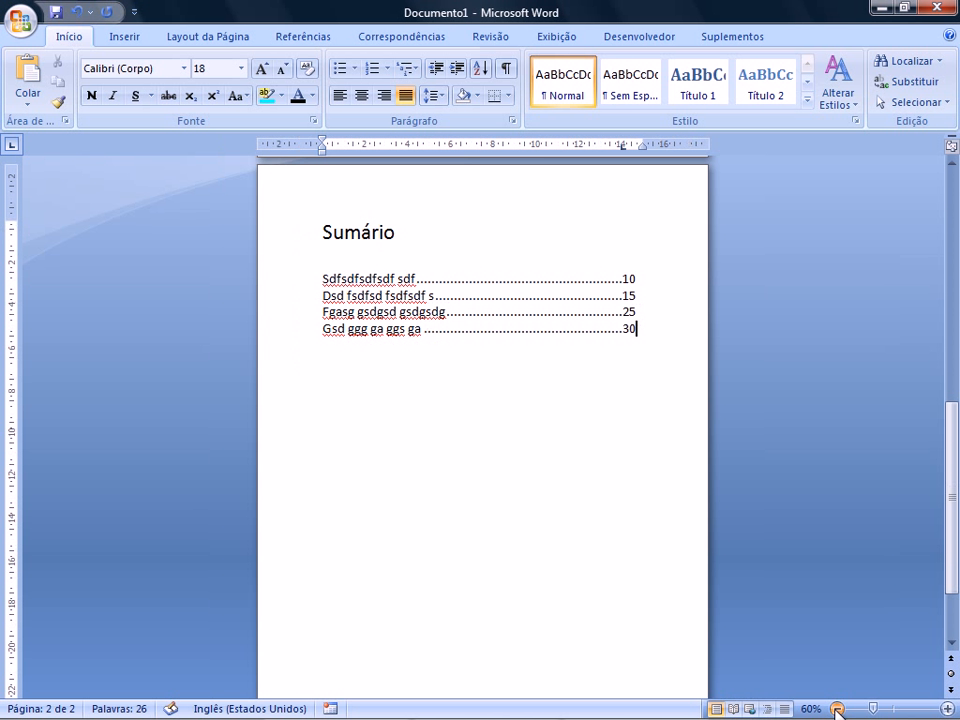
pyautogui.click(837, 708)
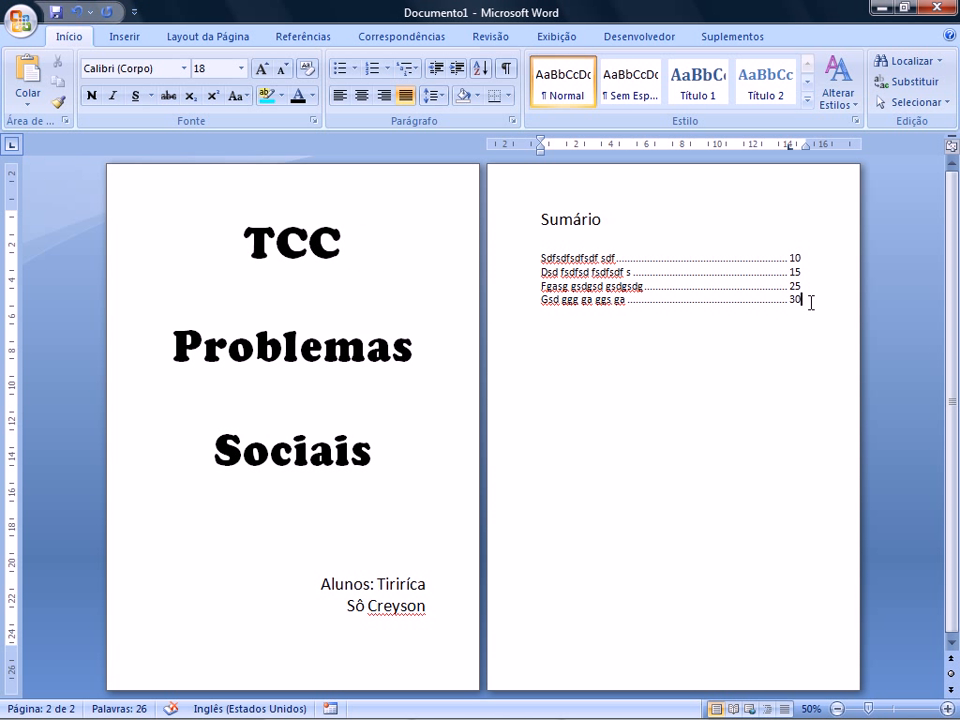
pyautogui.moveTo(811, 302); pyautogui.dragTo(540, 258)
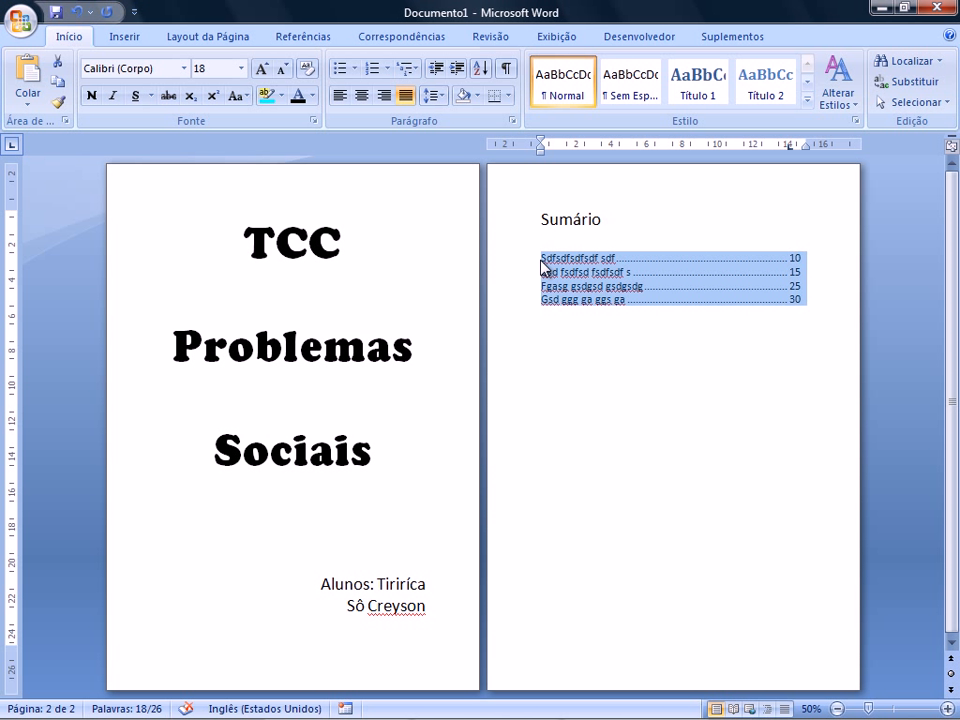
pyautogui.click(560, 319)
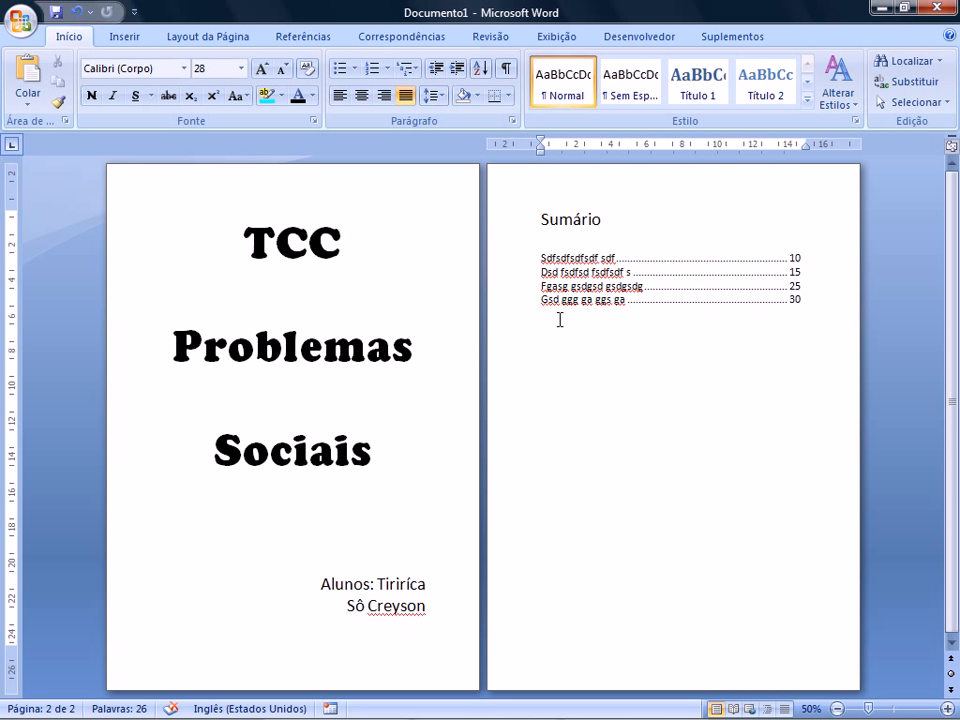
pyautogui.hotkey('ctrl', 'v')
pyautogui.hotkey('ctrl', 'v')
pyautogui.hotkey('ctrl', 'v')
pyautogui.hotkey('ctrl', 'v')
pyautogui.hotkey('ctrl', 'v')
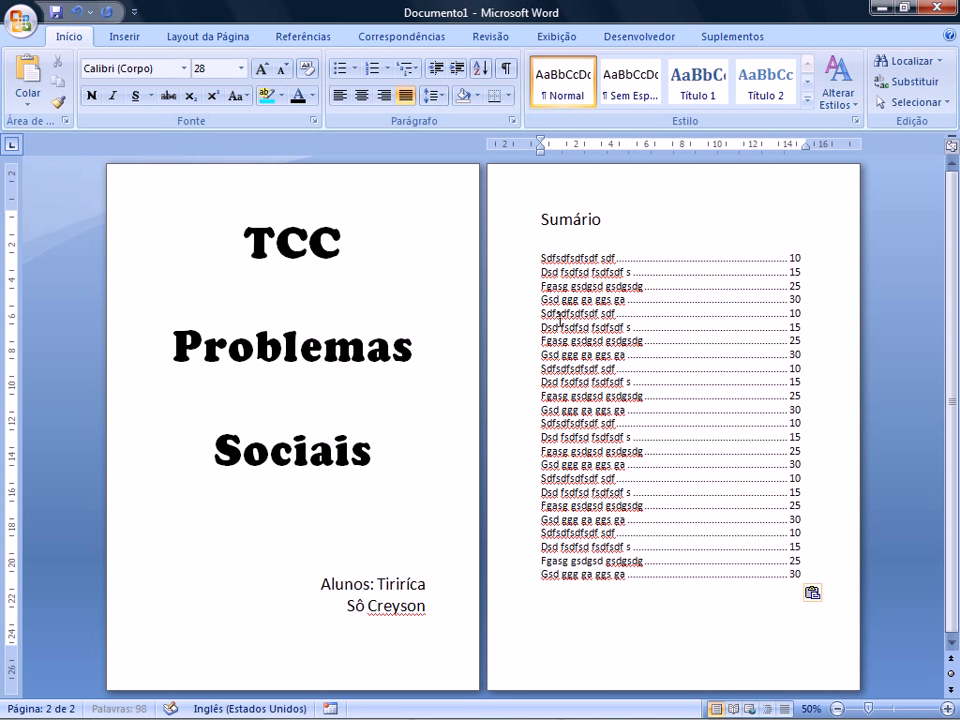
# Step: Paste the four copied summary entries six more times so the list continues onto a third page
pyautogui.hotkey('ctrl', 'v')
pyautogui.hotkey('ctrl', 'v')
pyautogui.hotkey('ctrl', 'v')
pyautogui.hotkey('ctrl', 'v')
pyautogui.hotkey('ctrl', 'v')
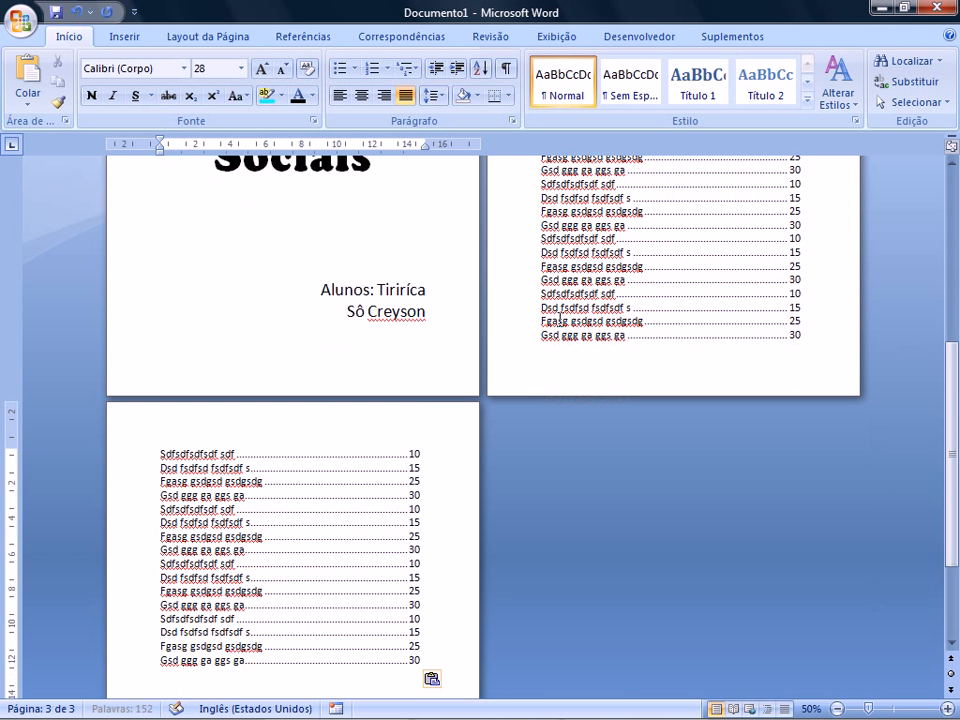
pyautogui.write('Sdfsdfsdfsdf sdf\t10 Dsd fsdfsd fsdfsdf s\t15 Fgasg gsdgsd gsdgsdg\t25 Gsd ggg ga ggs ga\t30')
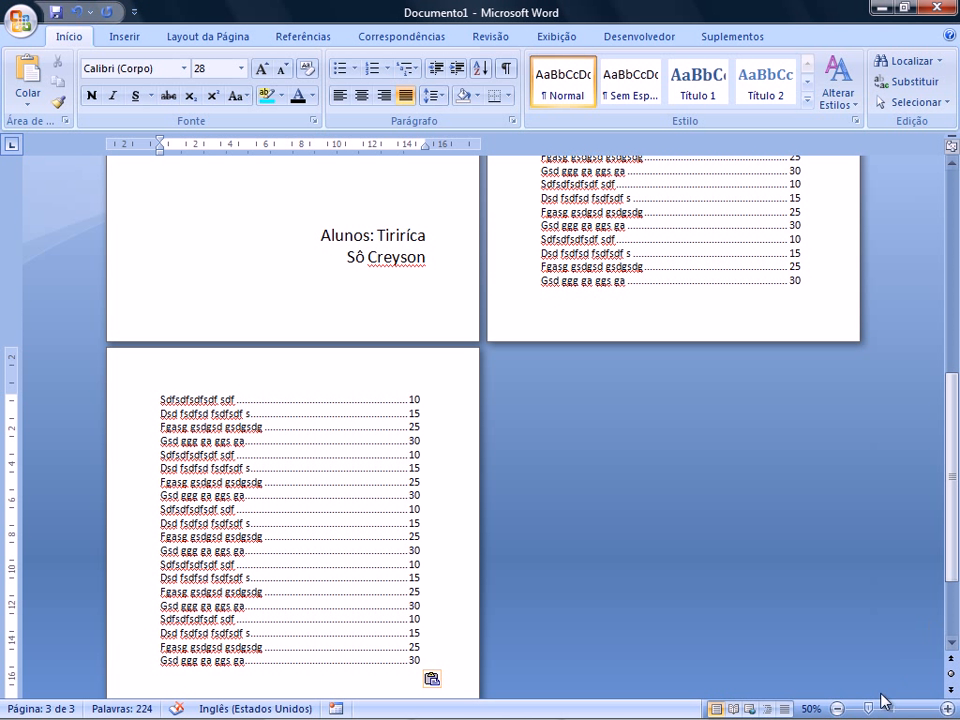
# Step: Add blank lines below the last summary entry and insert a next-page section break
pyautogui.click(838, 709)
pyautogui.click(838, 709)
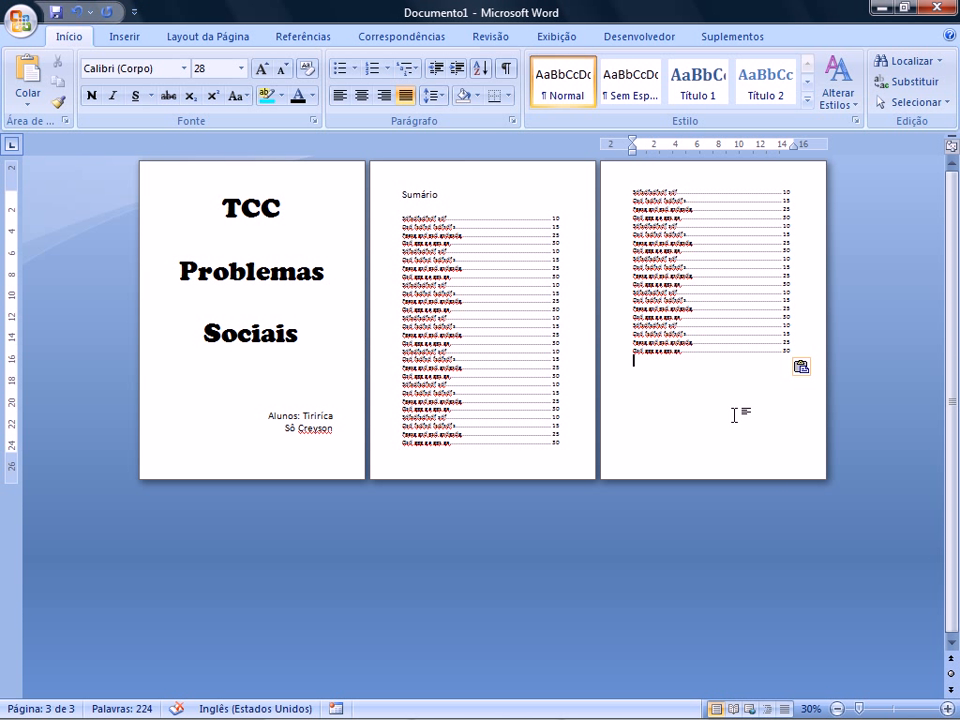
pyautogui.press('Return')
pyautogui.click(947, 708)
pyautogui.click(947, 708)
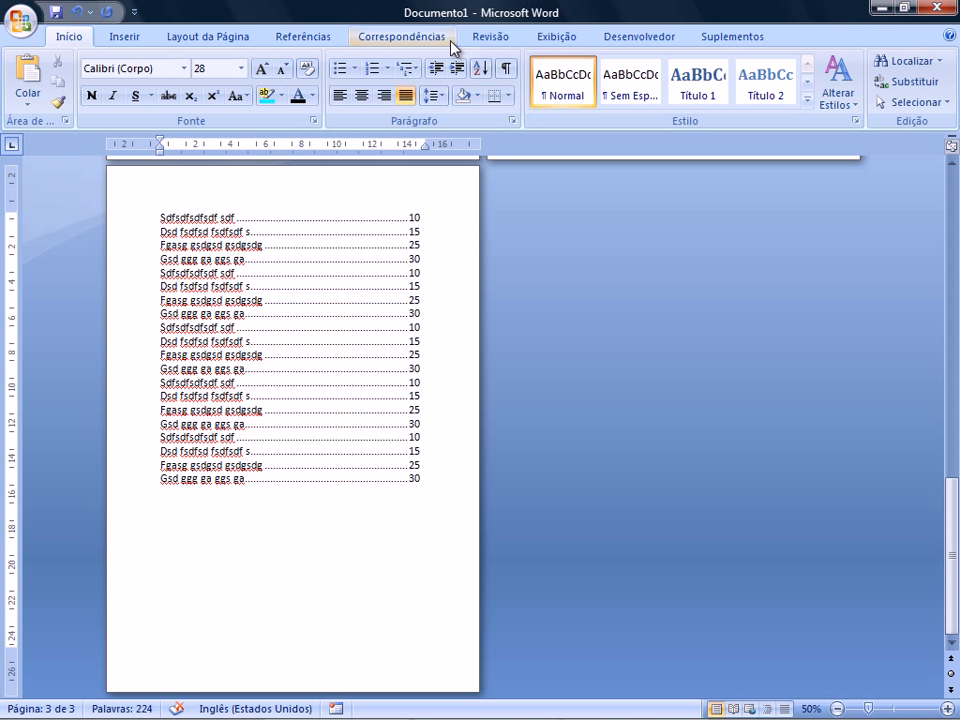
pyautogui.click(193, 37)
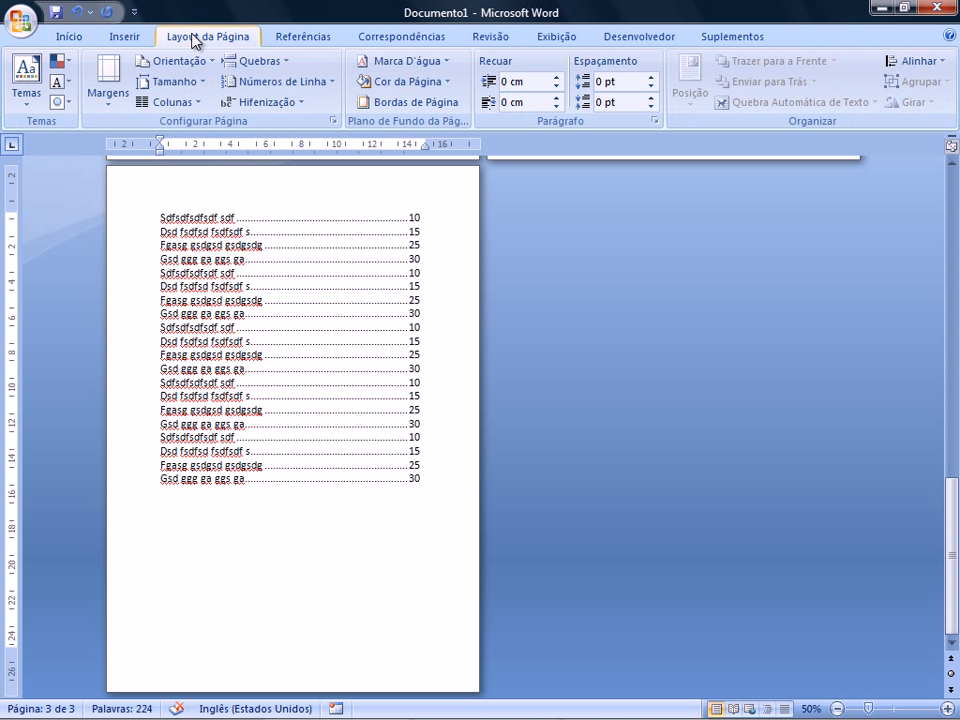
pyautogui.click(286, 66)
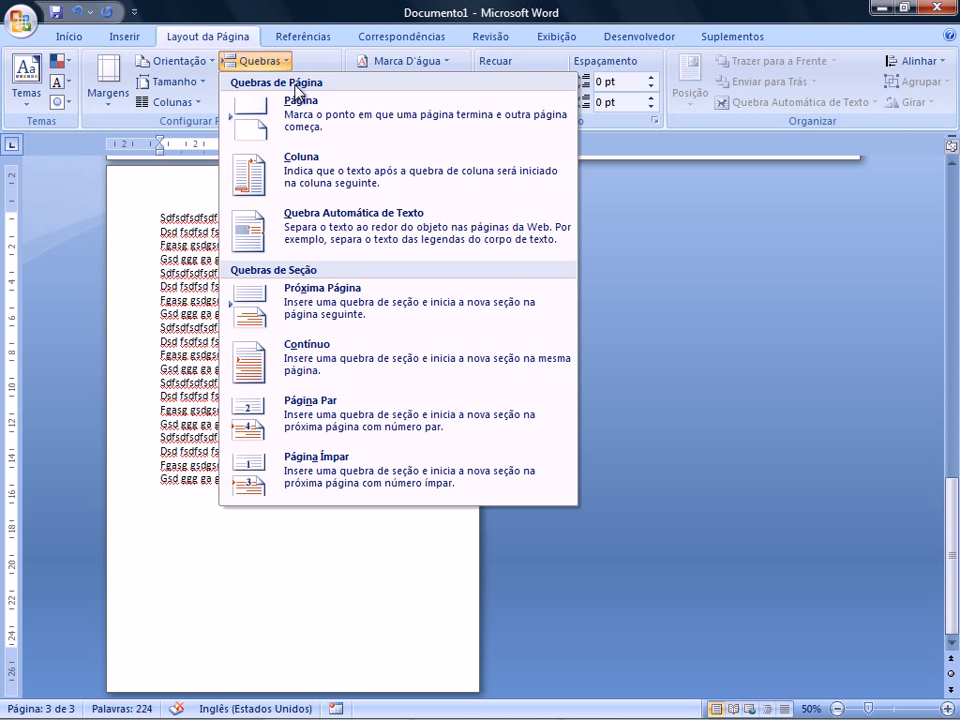
pyautogui.click(327, 299)
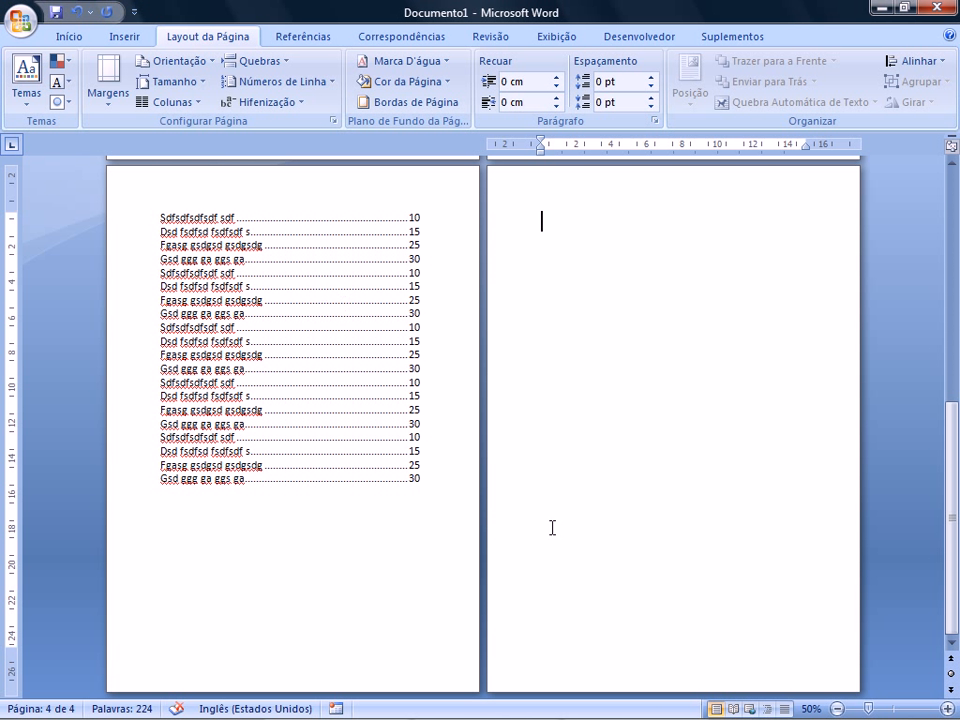
# Step: Show the formatting marks so the section breaks can be seen across the document
pyautogui.click(72, 37)
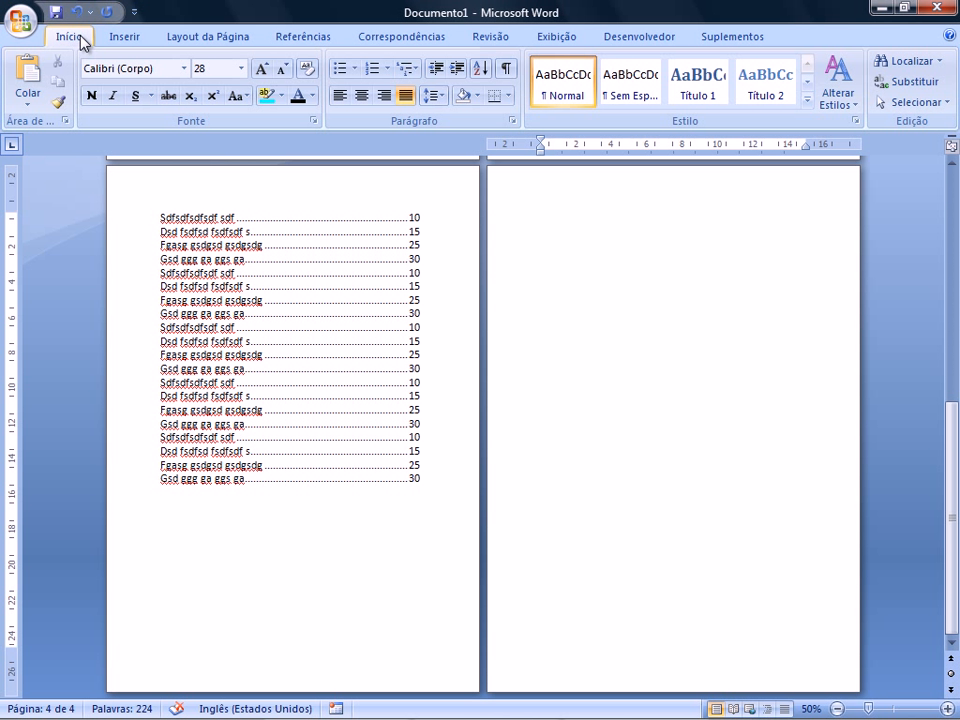
pyautogui.click(507, 69)
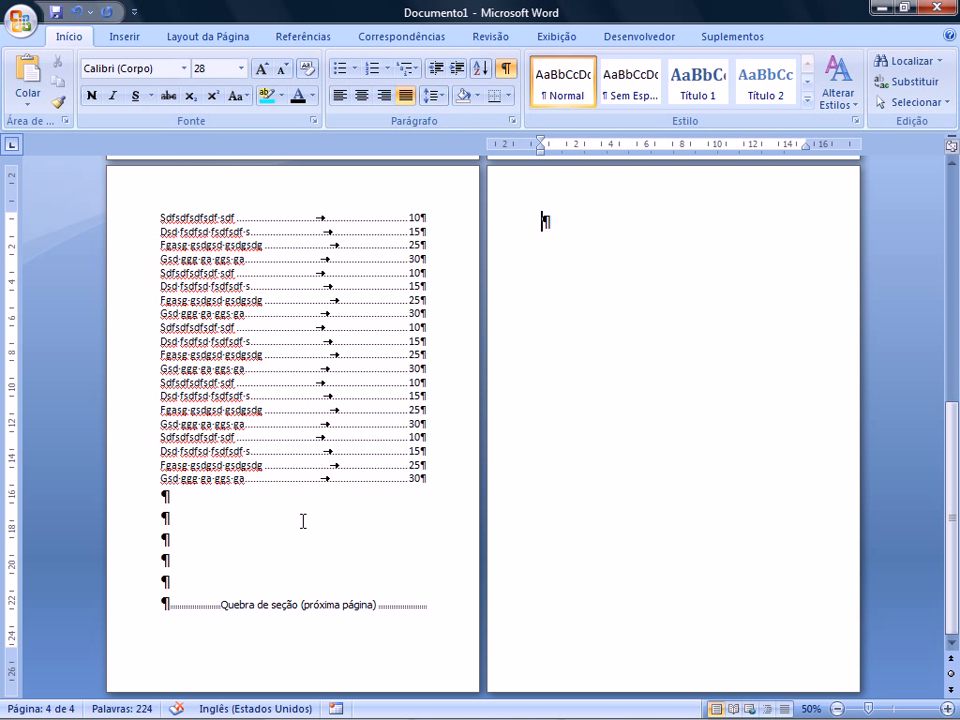
pyautogui.click(838, 709)
pyautogui.click(838, 709)
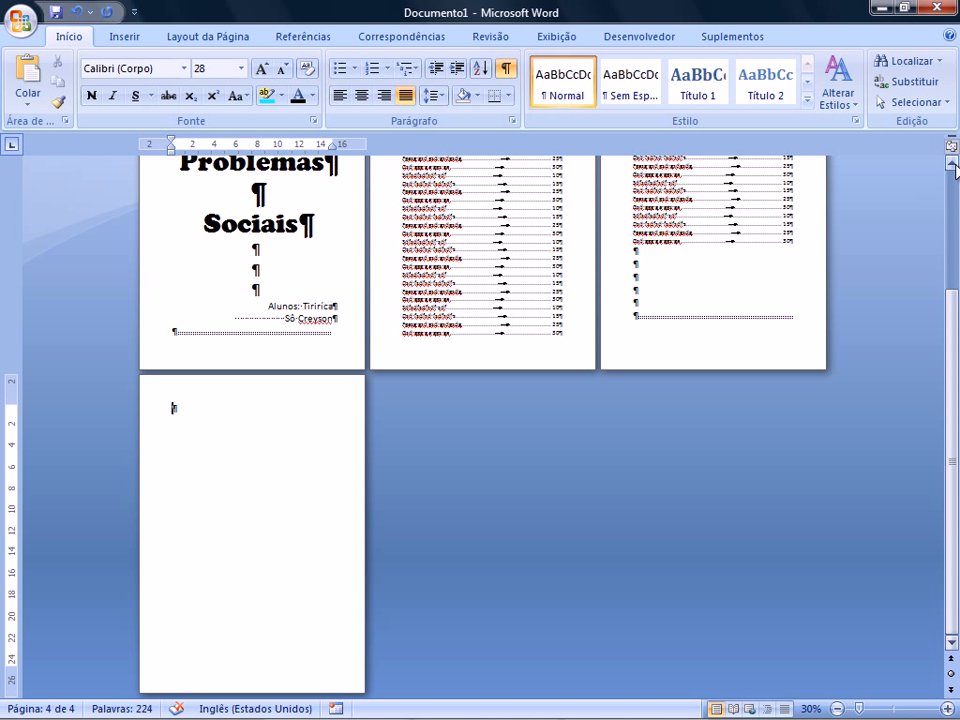
pyautogui.scroll(5, 955, 170)
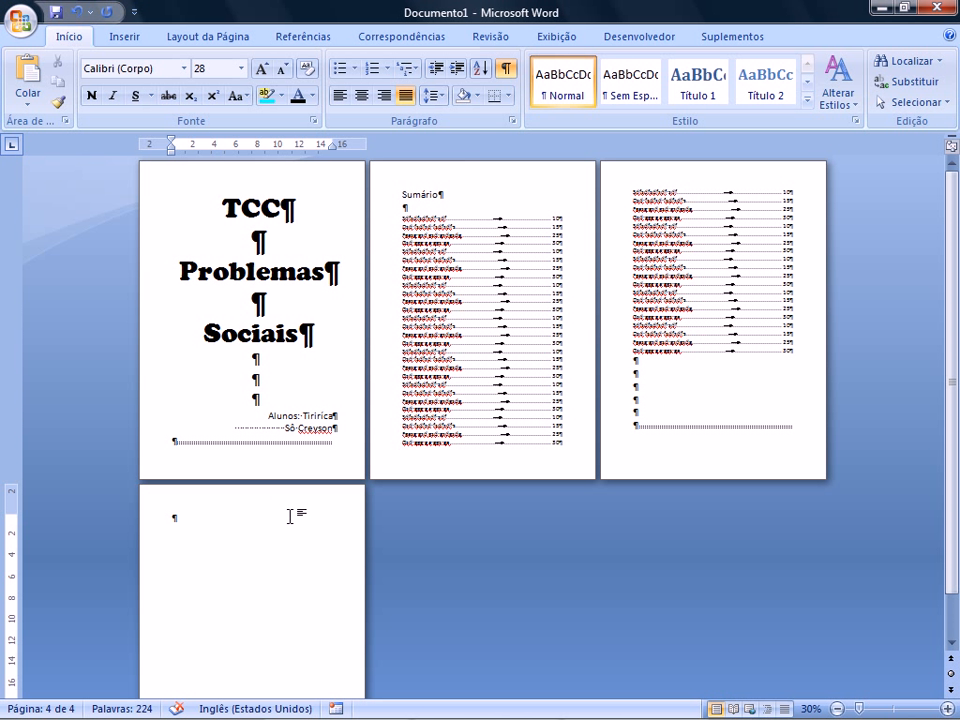
# Step: Open the header and footer areas for editing from the last page, in section 3
pyautogui.doubleClick(230, 505)
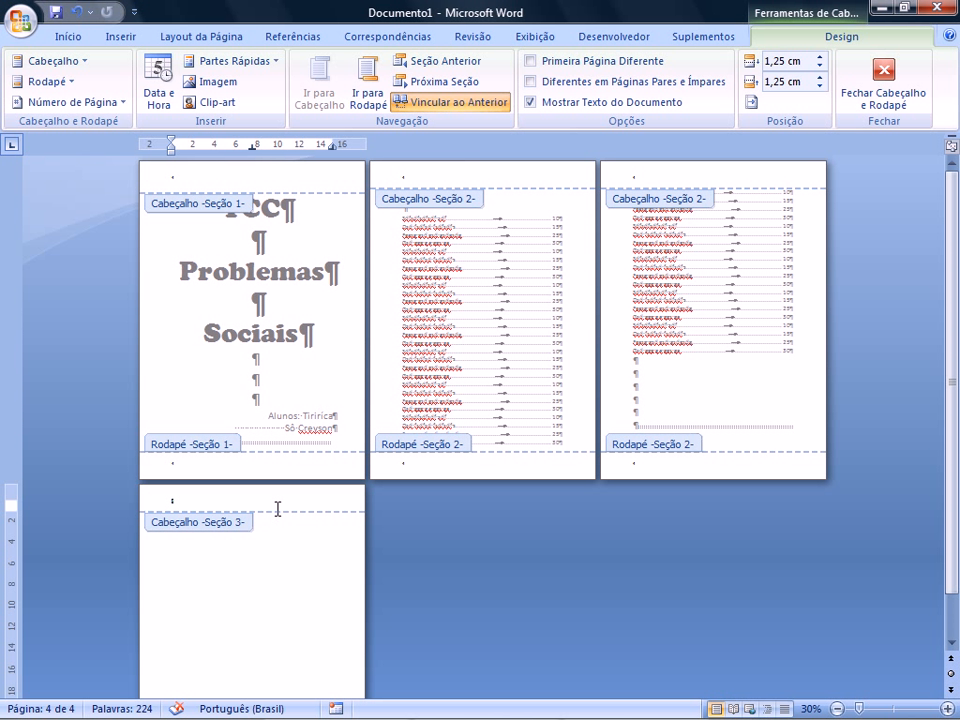
pyautogui.doubleClick(259, 585)
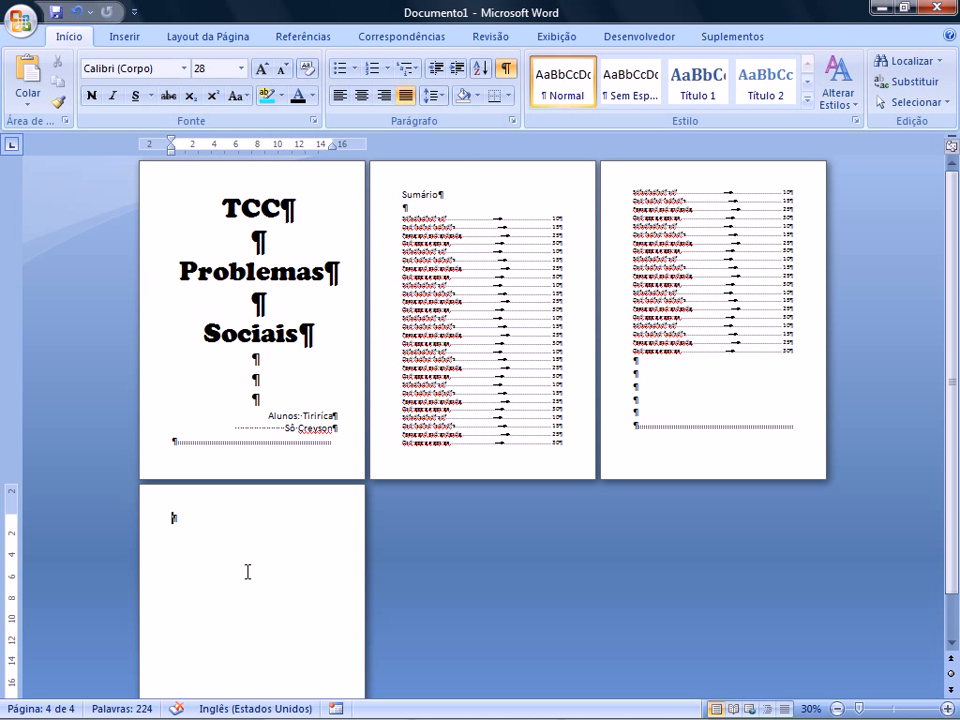
pyautogui.doubleClick(225, 500)
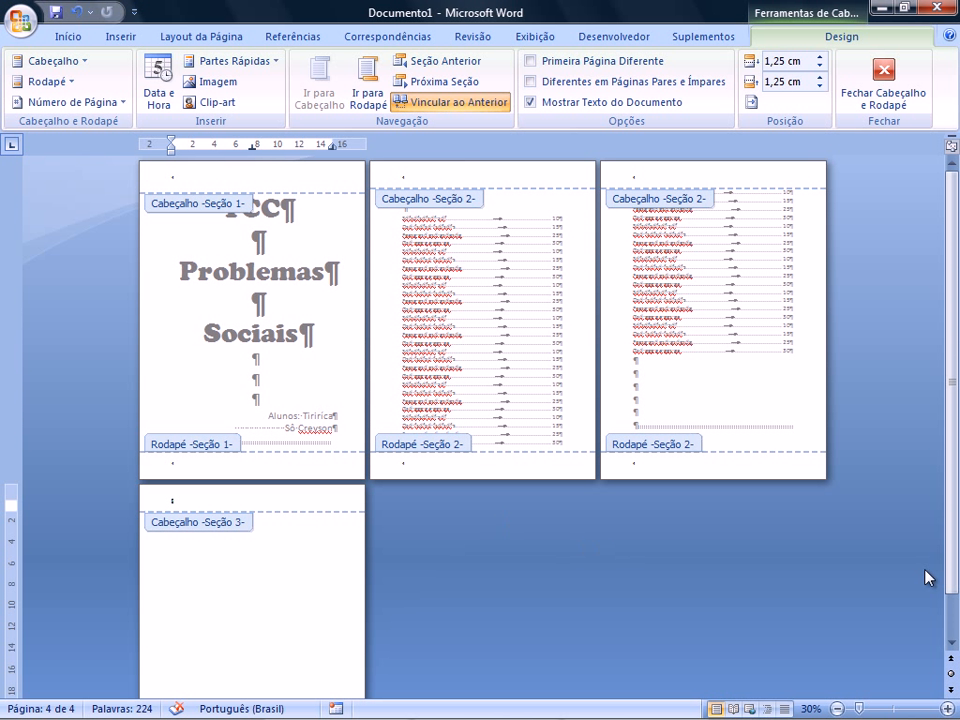
pyautogui.click(952, 646)
pyautogui.click(952, 646)
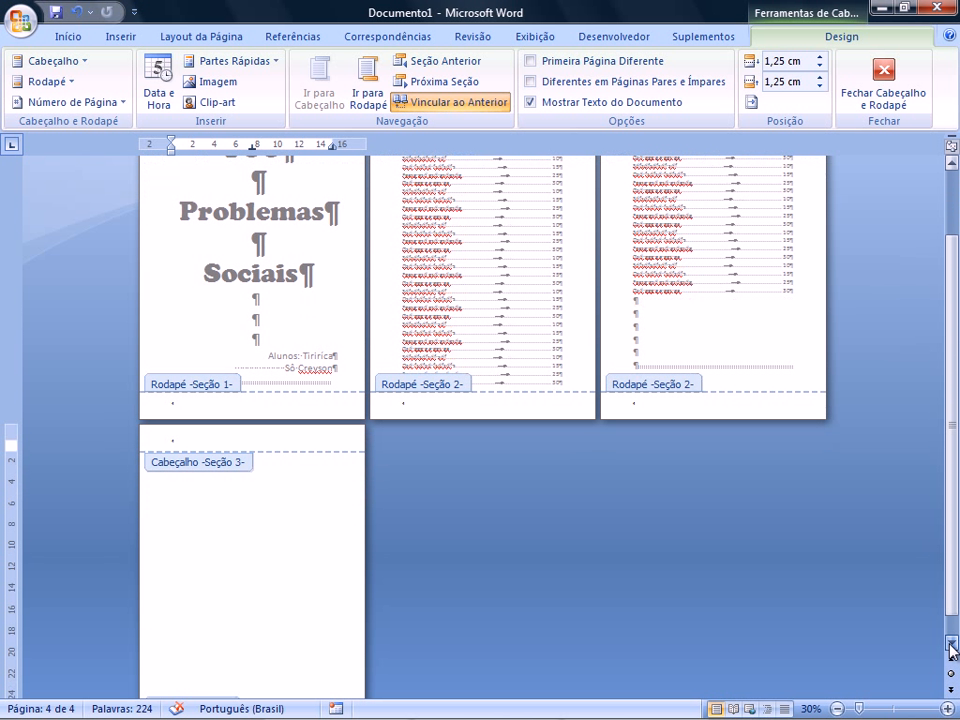
pyautogui.click(952, 646)
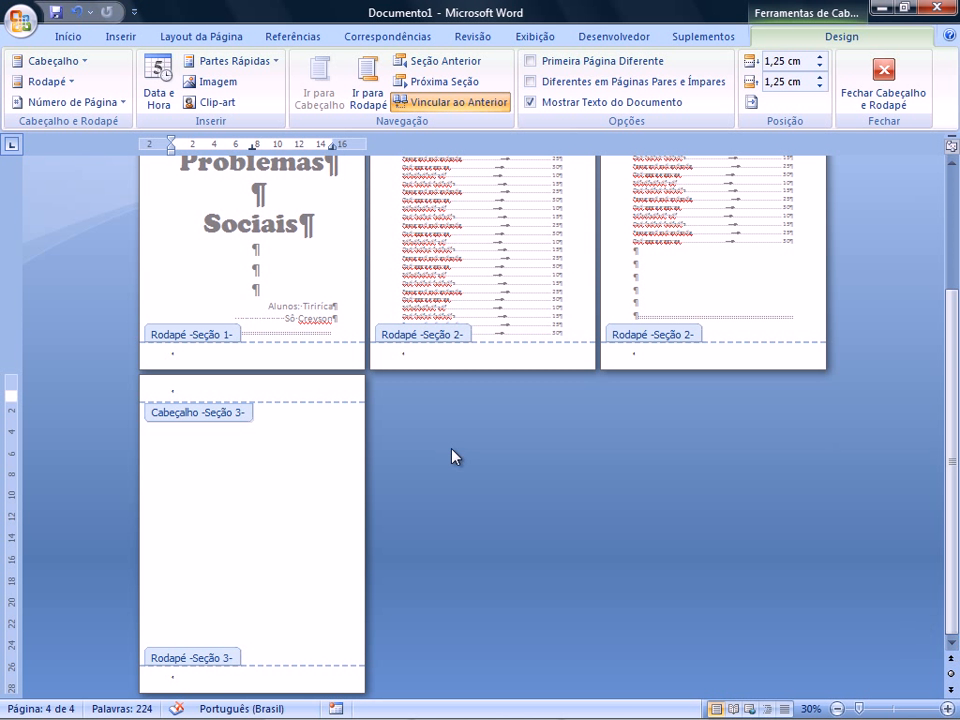
pyautogui.click(947, 708)
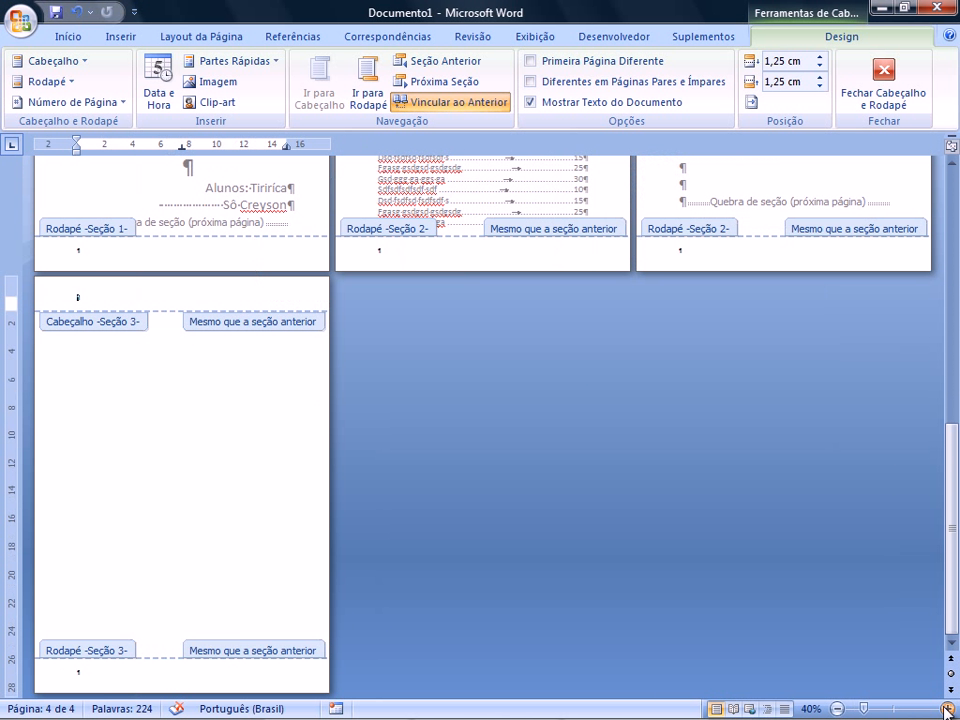
pyautogui.click(947, 708)
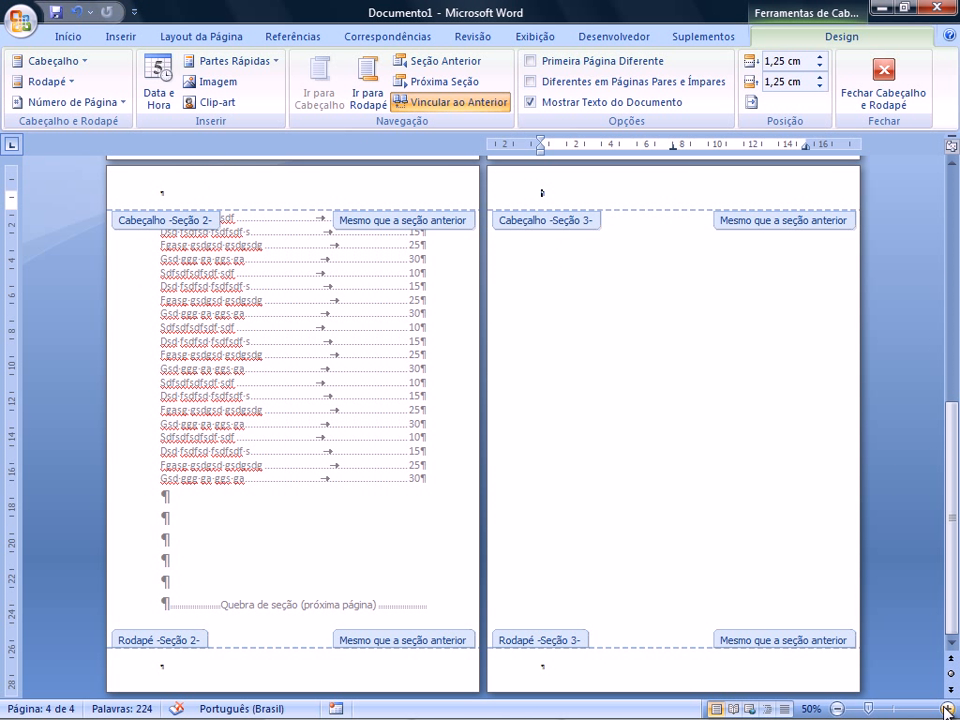
pyautogui.click(952, 645)
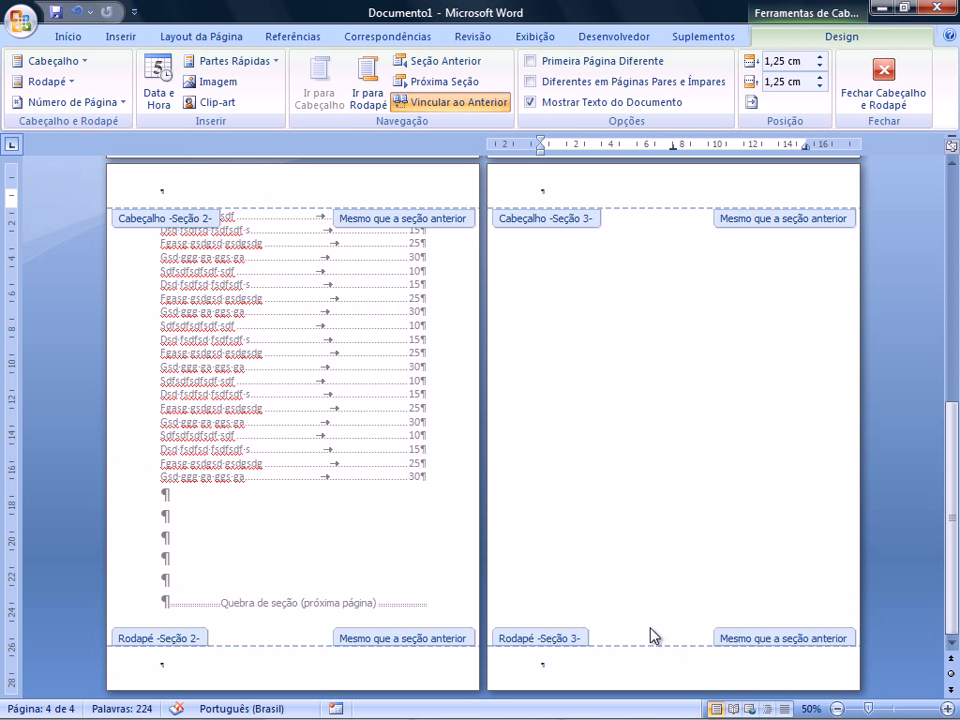
# Step: Enter "Pagina" in the section 3 footer and enlarge its font size to 24
pyautogui.click(543, 665)
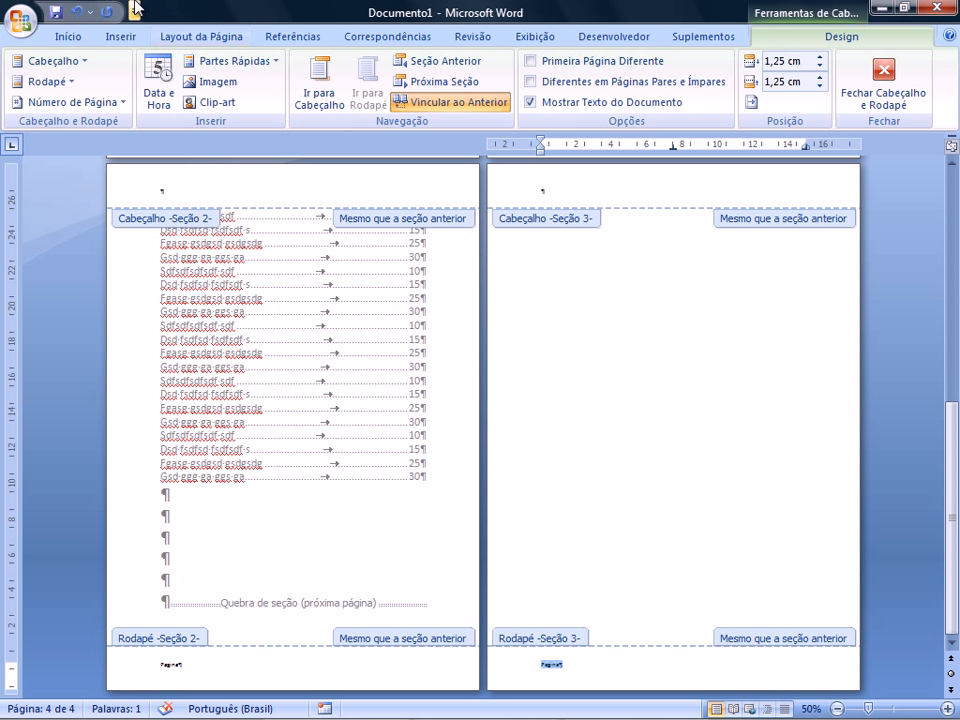
pyautogui.click(68, 37)
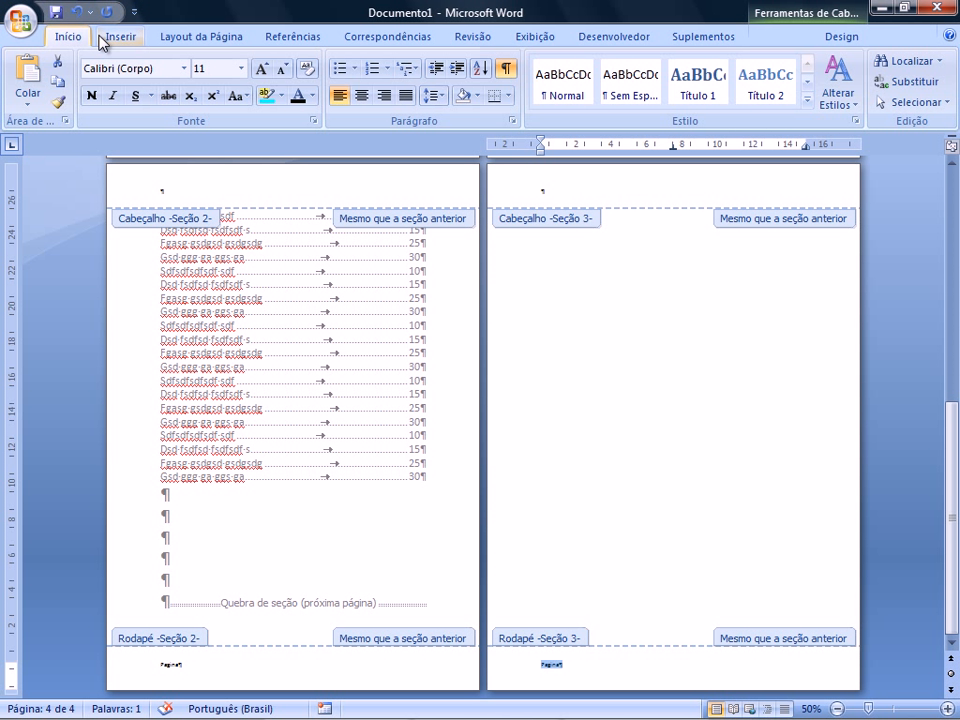
pyautogui.click(260, 70)
pyautogui.click(260, 70)
pyautogui.click(260, 70)
pyautogui.click(260, 70)
pyautogui.click(260, 70)
pyautogui.click(260, 70)
pyautogui.click(260, 70)
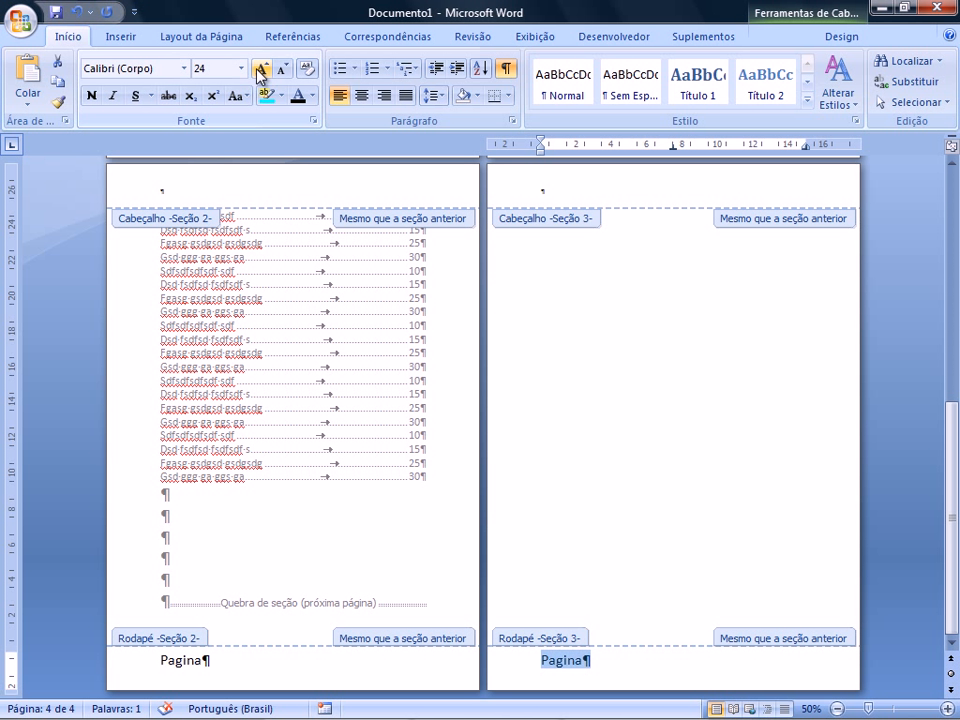
# Step: Add a space after "Pagina" in the footer and insert an unformatted page number at the current position
pyautogui.click(588, 666)
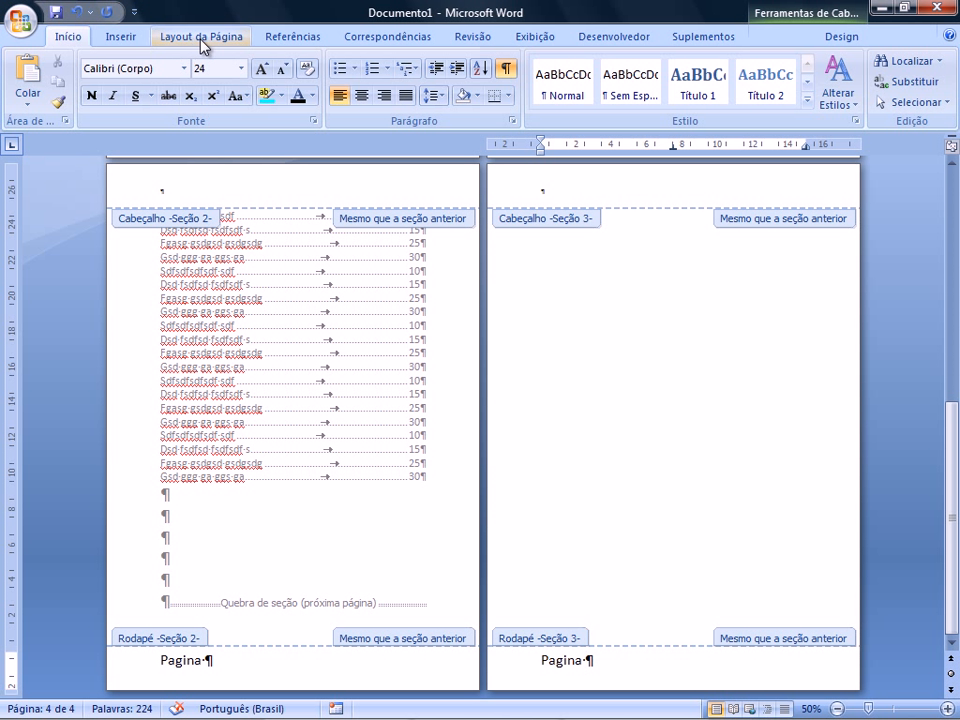
pyautogui.click(838, 38)
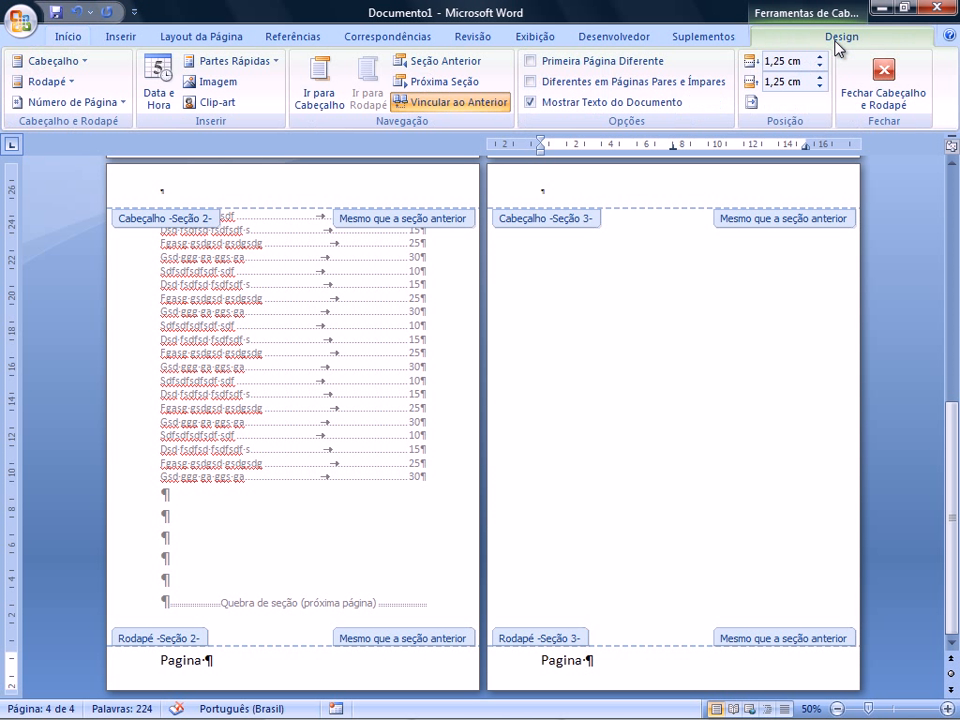
pyautogui.click(120, 103)
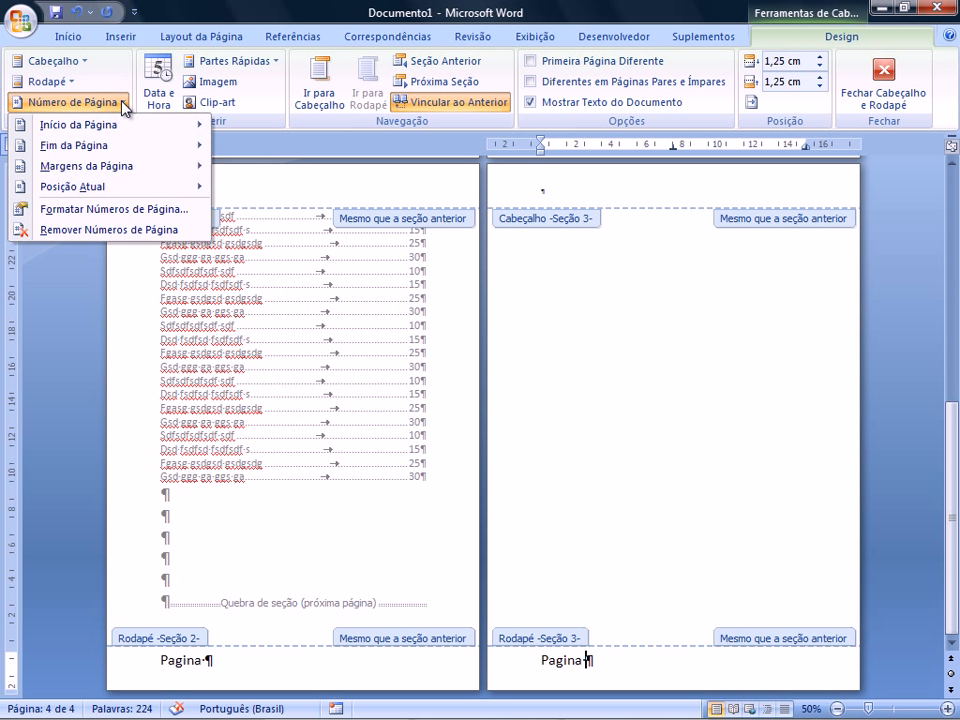
pyautogui.moveTo(95, 188)
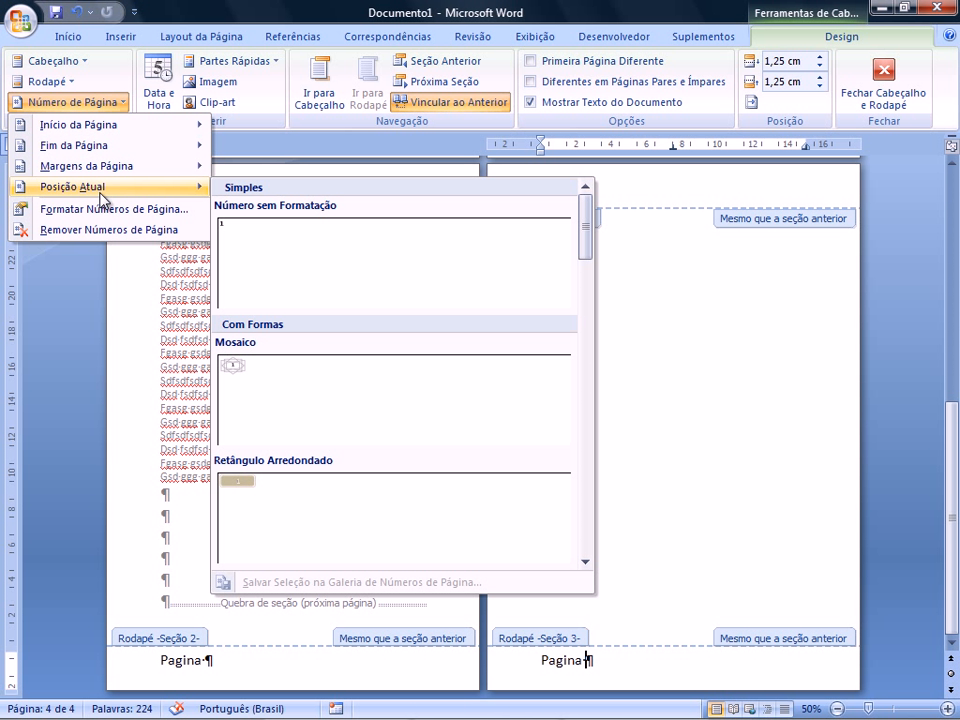
pyautogui.click(244, 255)
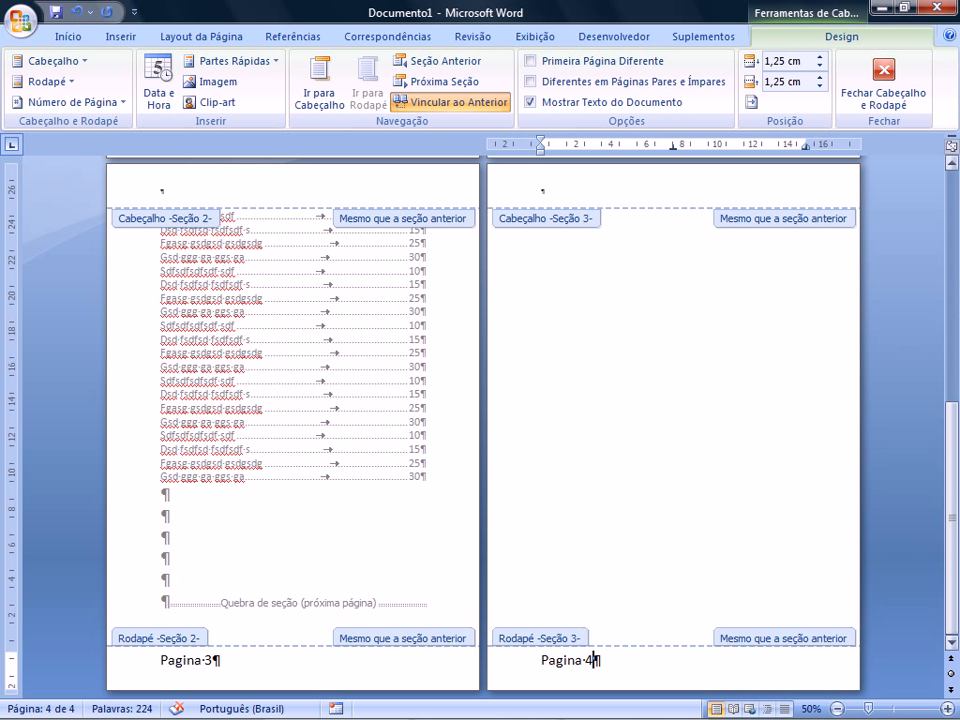
# Step: Right-align the whole page-number line in the section 3 footer
pyautogui.click(954, 166)
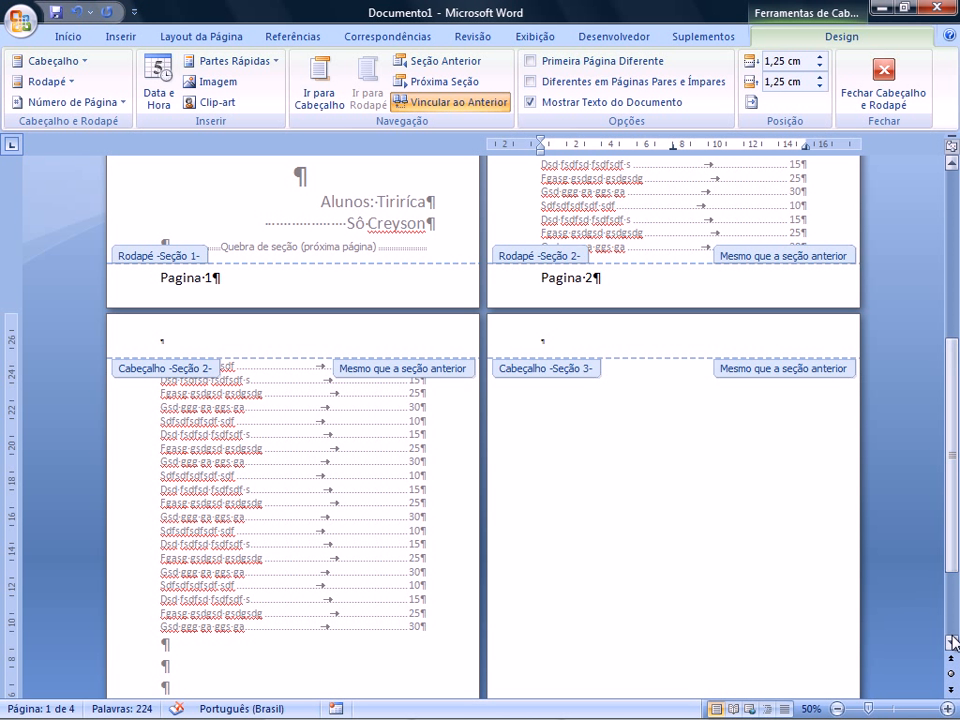
pyautogui.scroll(-5, 953, 643)
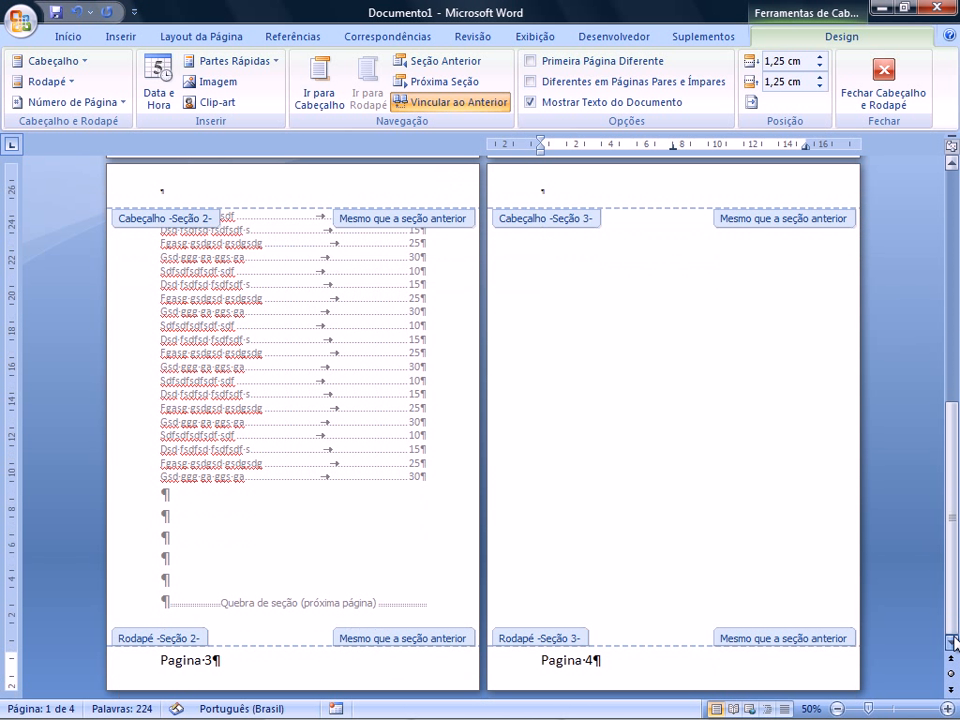
pyautogui.click(512, 667)
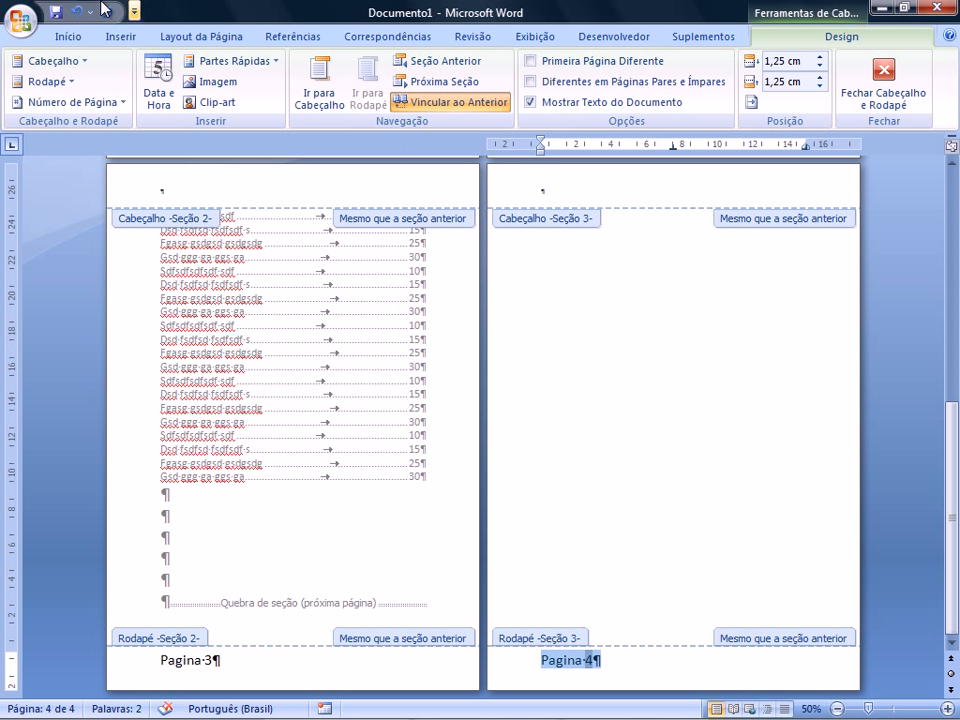
pyautogui.click(73, 38)
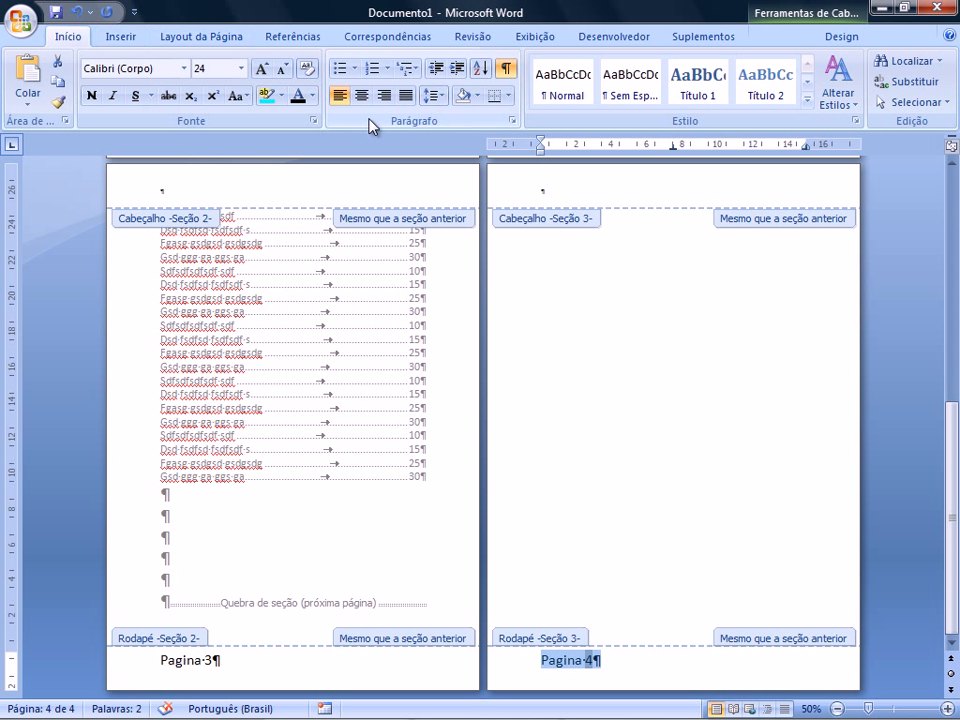
pyautogui.click(390, 97)
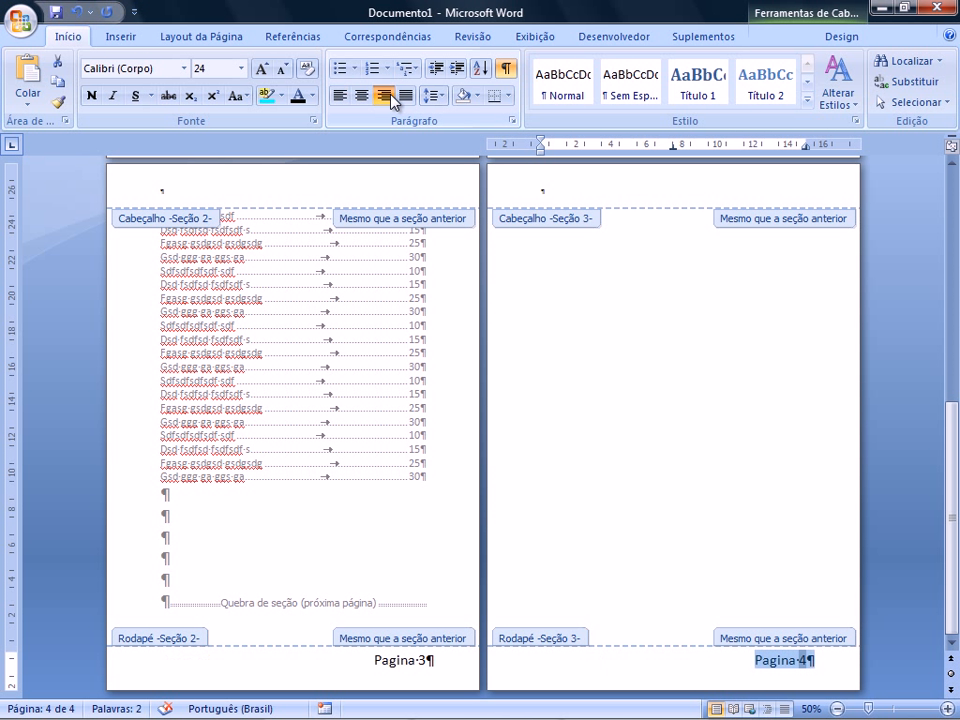
# Step: Examine the page numbers in the footers of all three sections
pyautogui.click(800, 662)
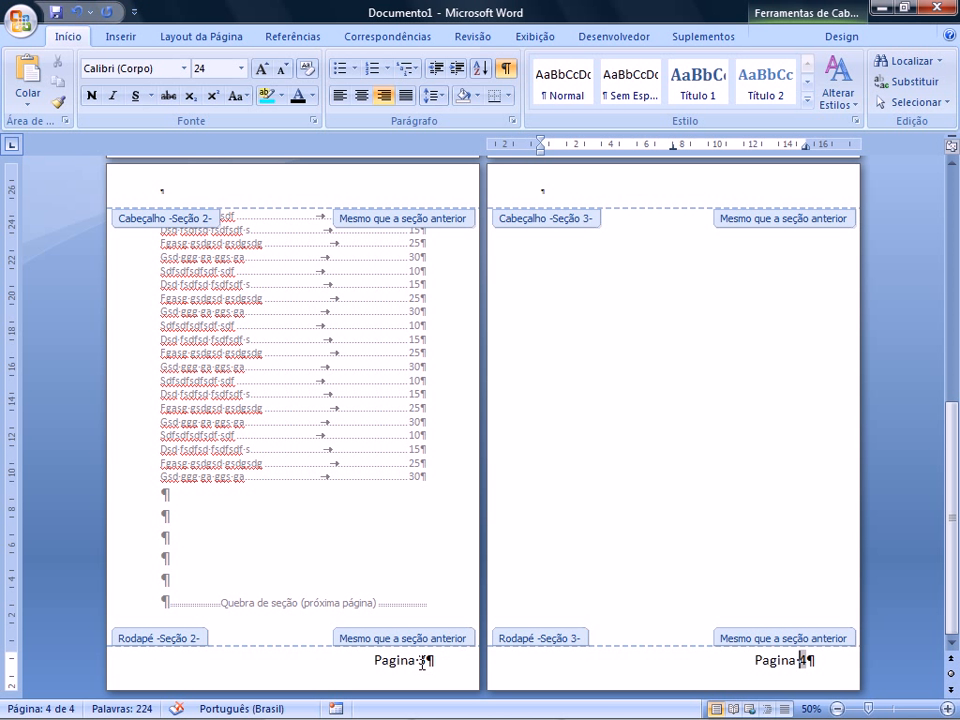
pyautogui.click(953, 170)
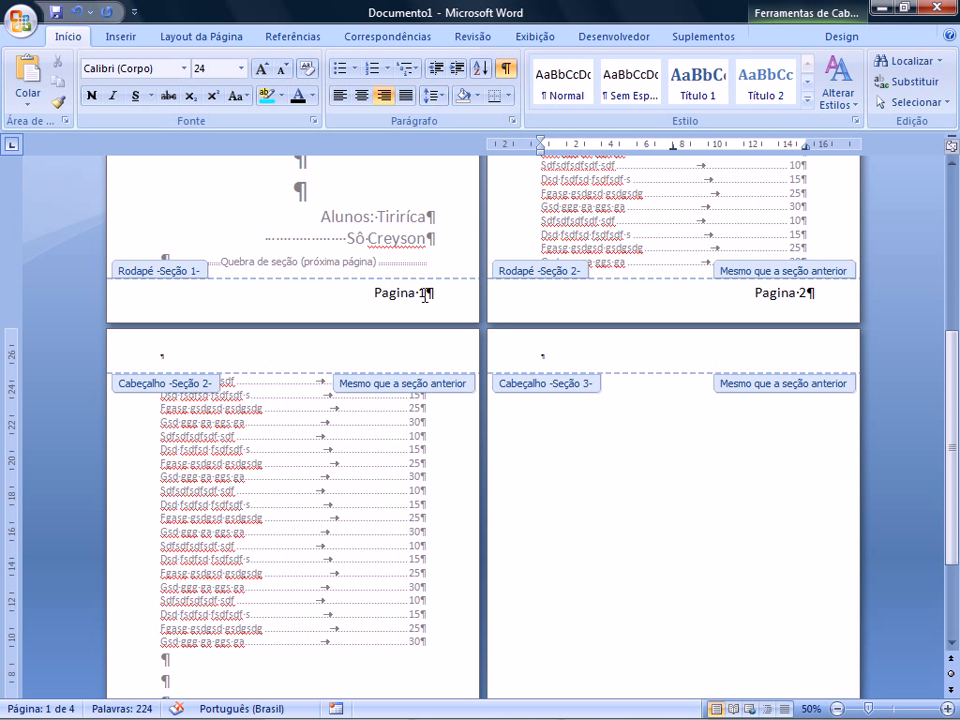
pyautogui.click(953, 643)
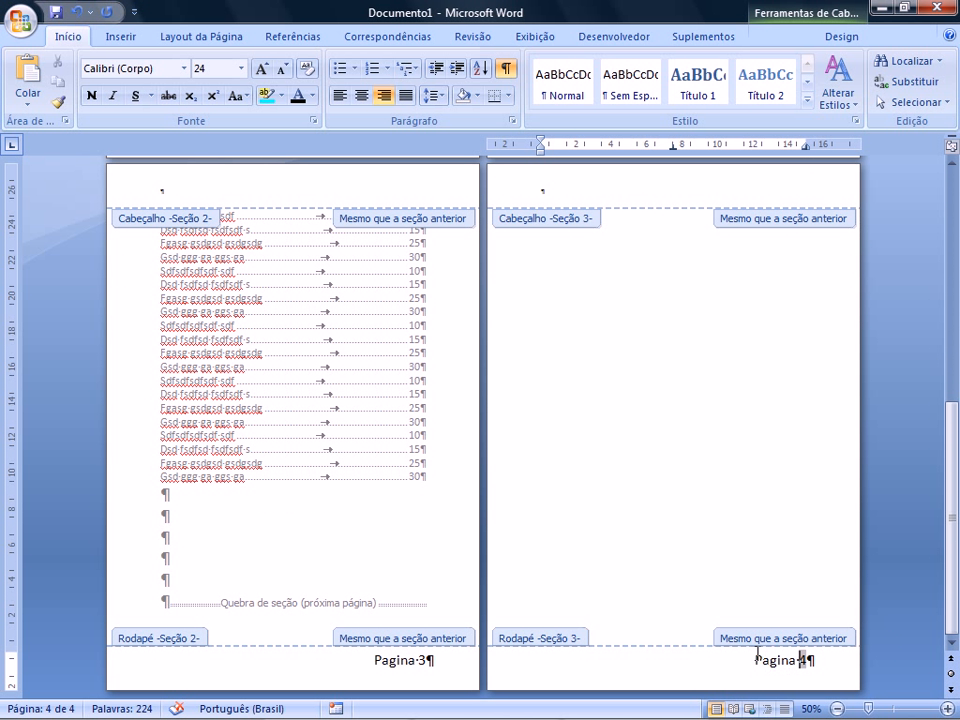
# Step: Unlink the section 3 footer from the previous section and delete the "Pagina" page-number line from the section 2 footer
pyautogui.click(857, 38)
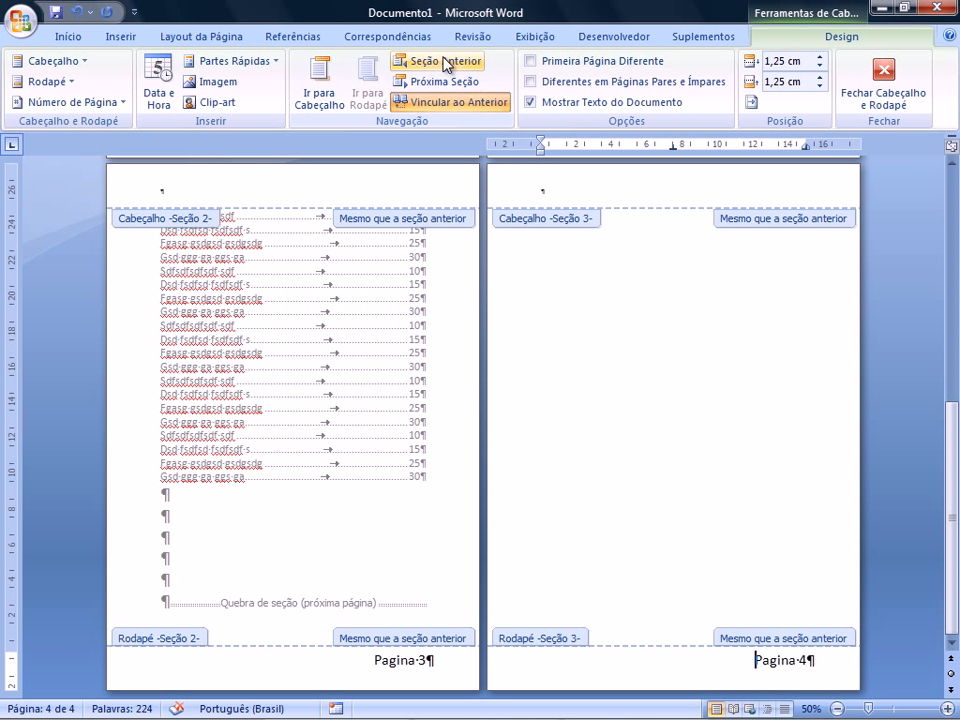
pyautogui.click(446, 104)
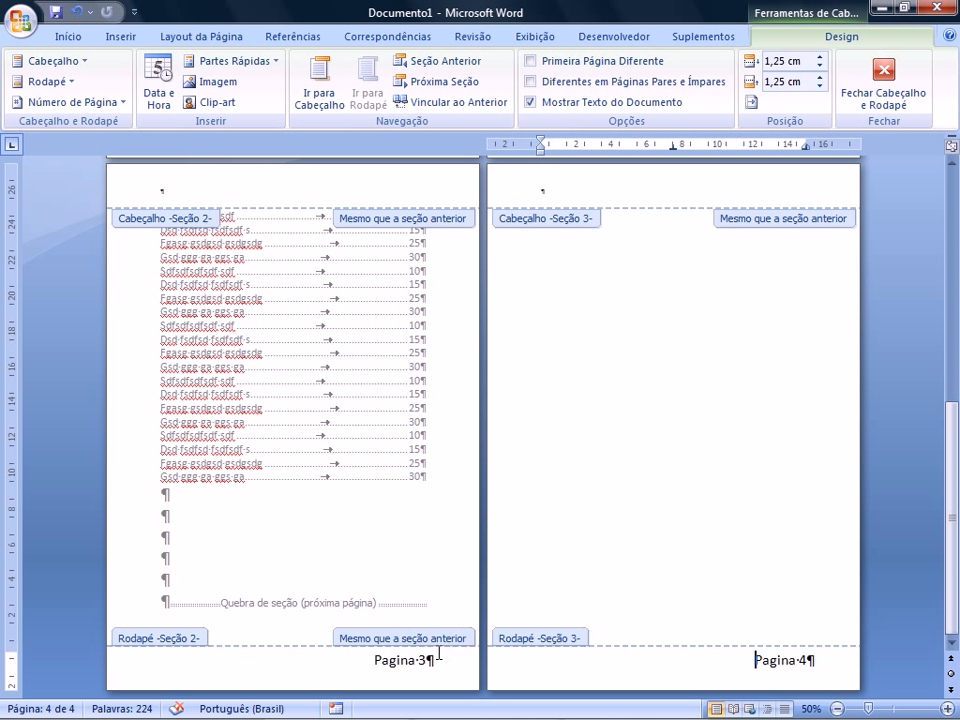
pyautogui.moveTo(433, 660); pyautogui.dragTo(380, 665)
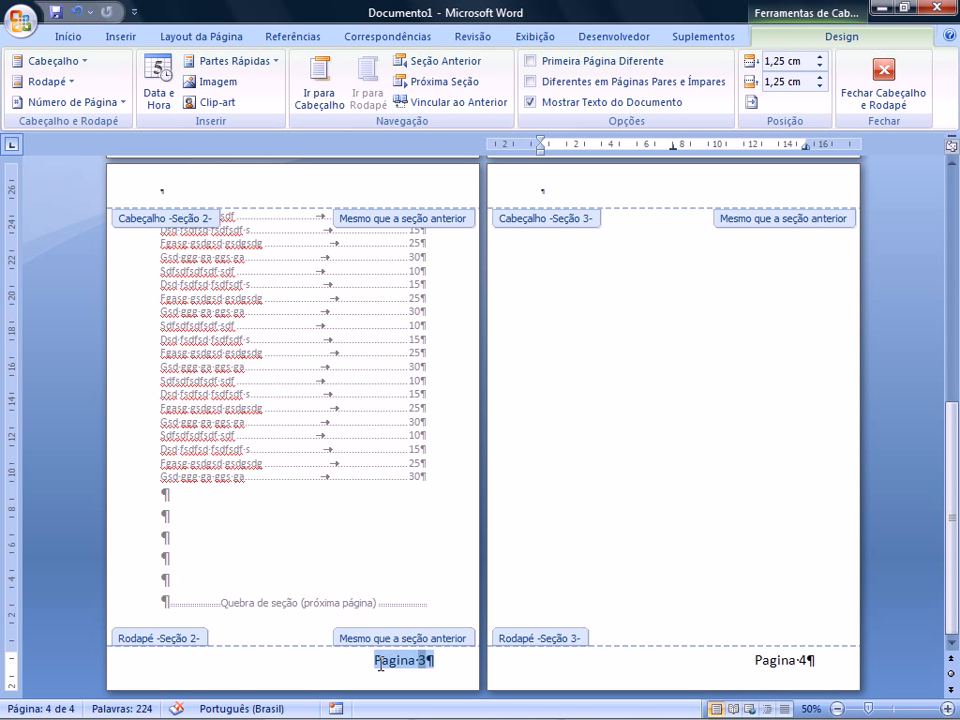
pyautogui.press('Delete')
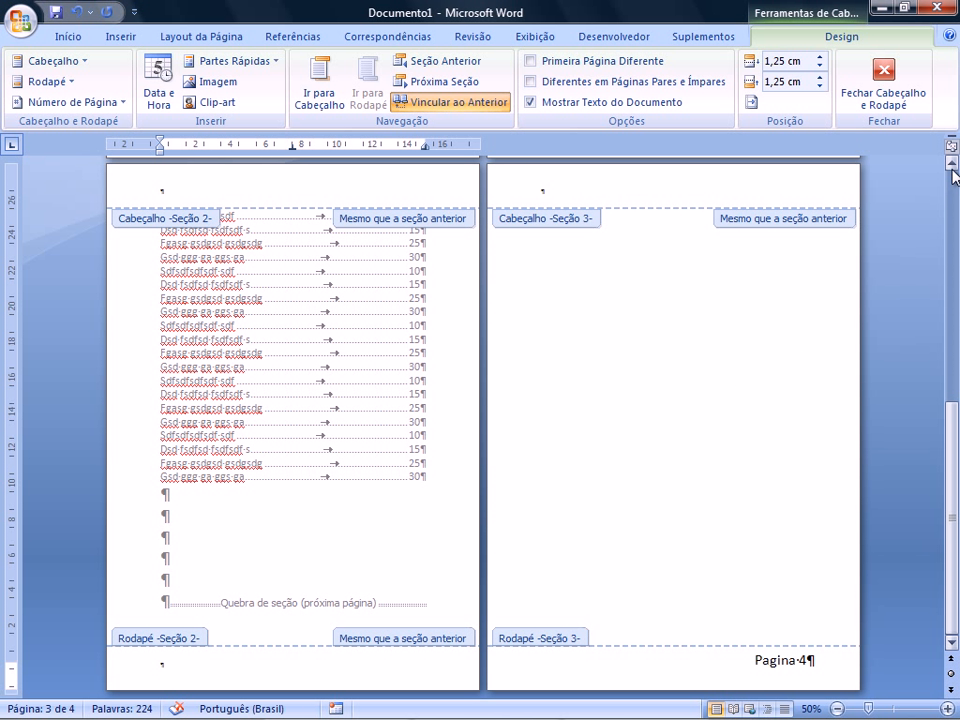
pyautogui.click(953, 172)
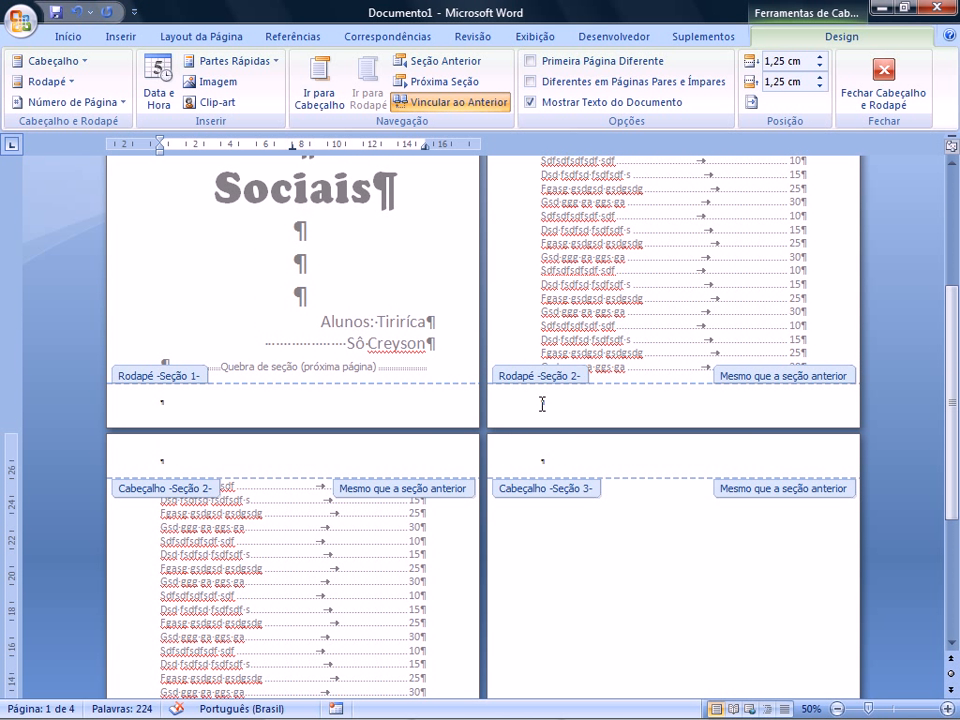
pyautogui.click(951, 644)
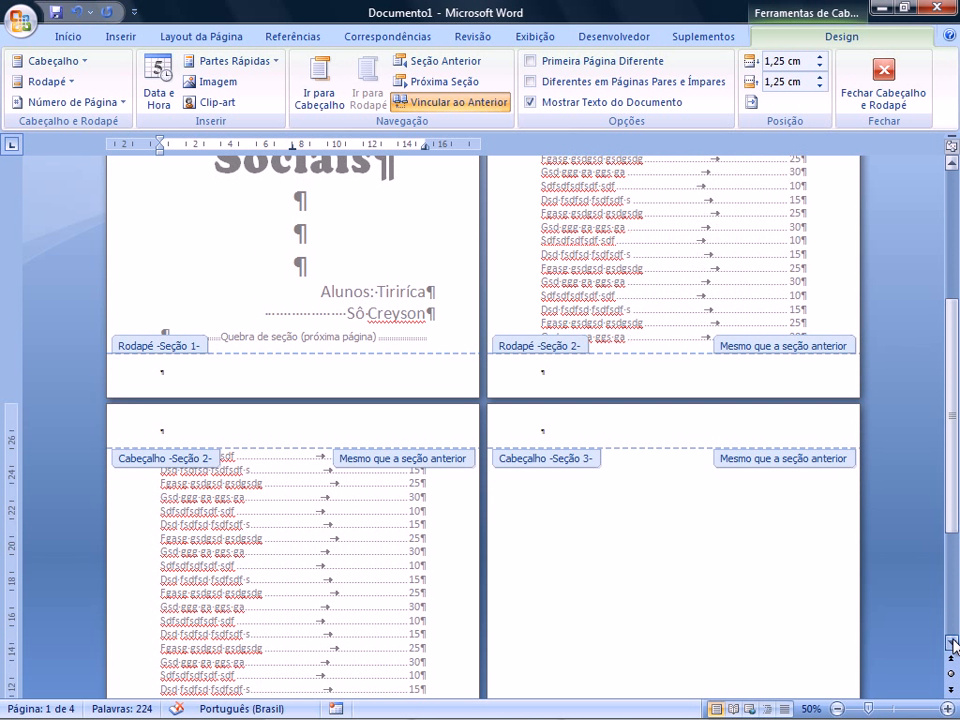
pyautogui.click(951, 644)
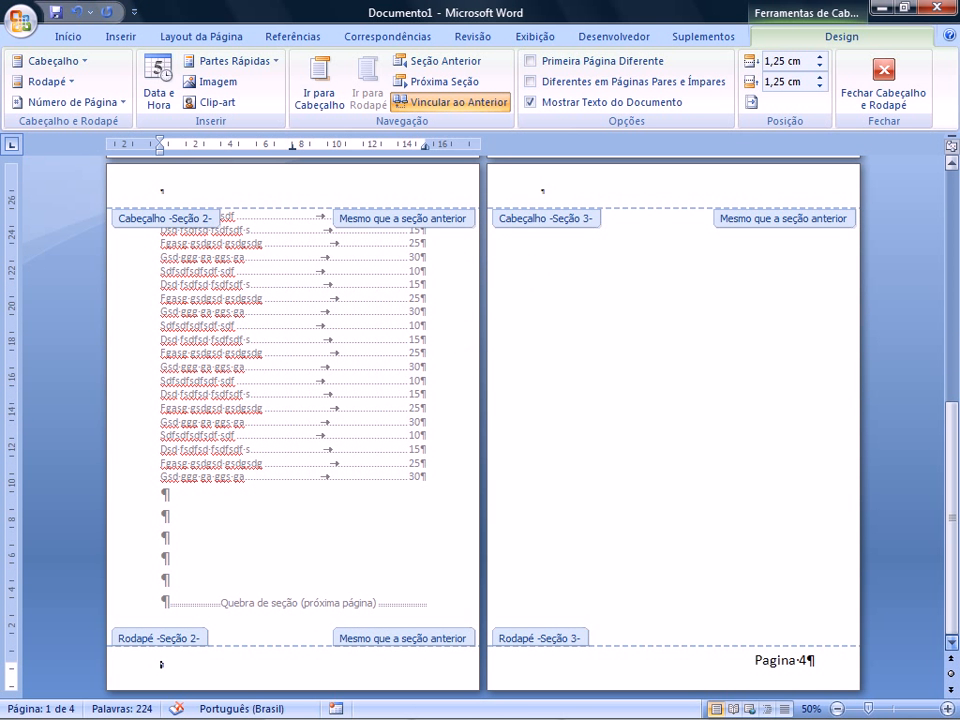
# Step: Leave footer editing and enter the heading "Dg sdg asdgsdgs gs", a blank line and a seven-line filler paragraph in section 3
pyautogui.doubleClick(754, 566)
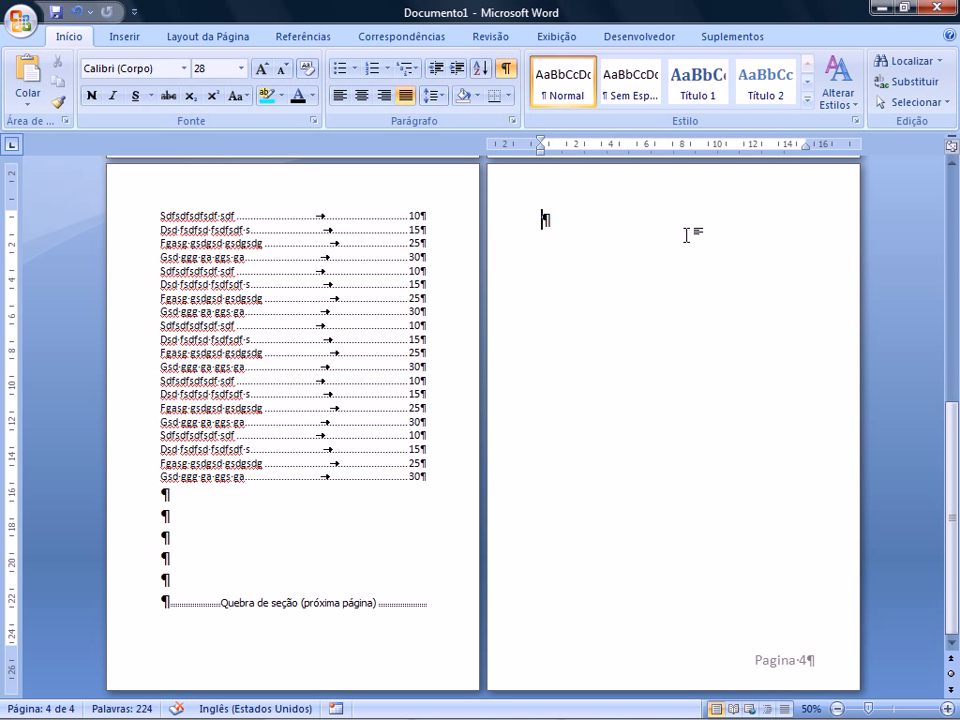
pyautogui.write('Dg sdg asdgsdgs gs')
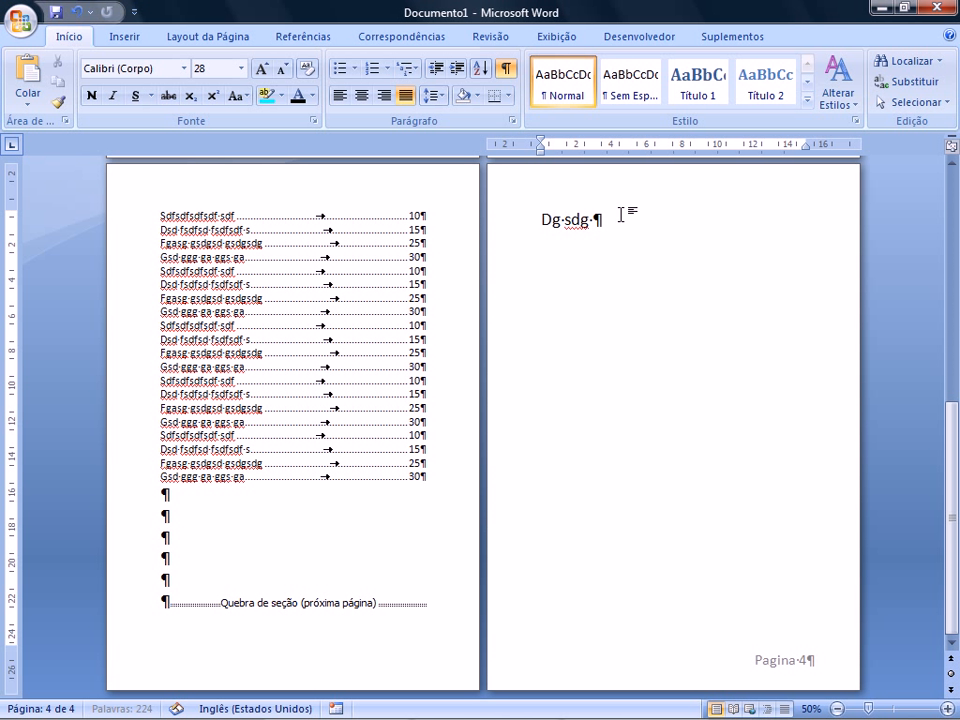
pyautogui.press('Return')
pyautogui.press('Return')
pyautogui.write('sdg sdgag gg gg g gggsdgsdgsdg gsdgsdg gsdgsdg sdgag sdgsd')
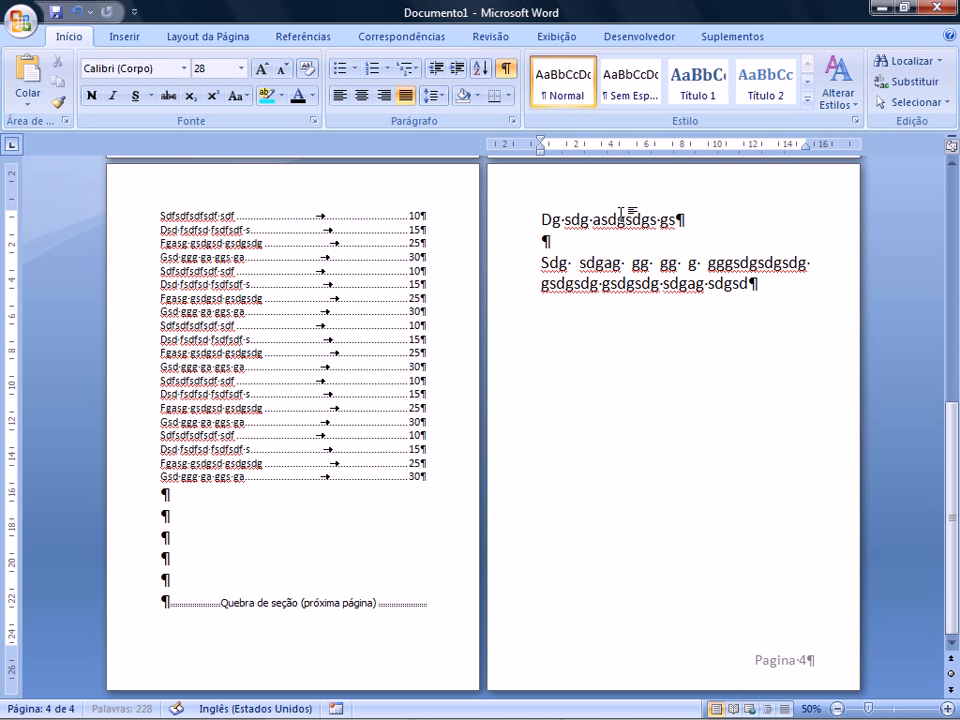
pyautogui.write('gsdg sdgsdg sdgsdgsd gsdgg sdgsd')
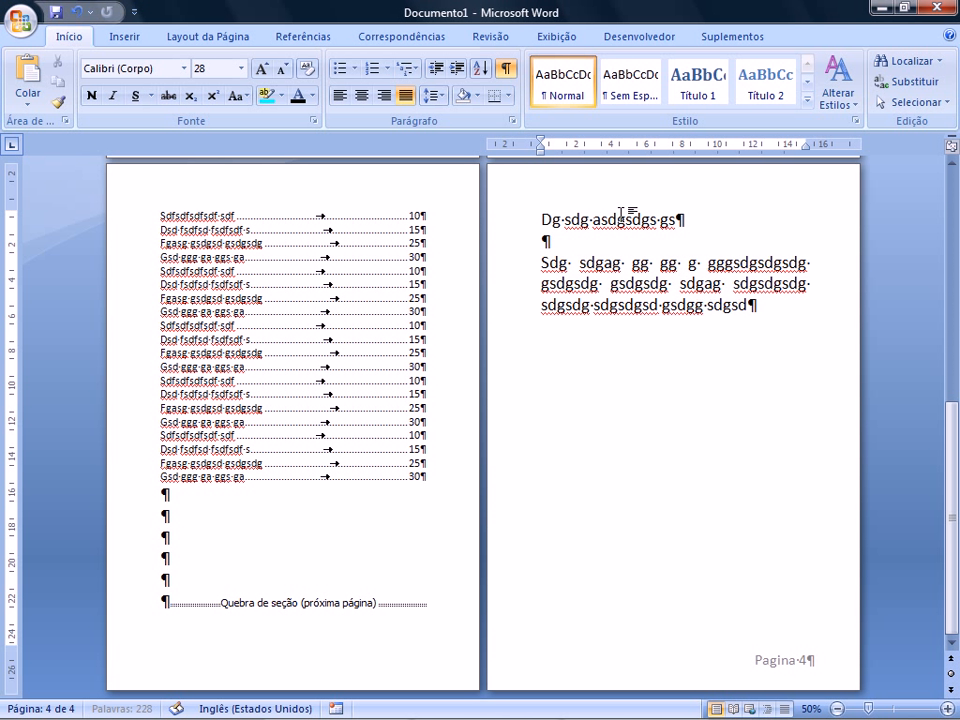
pyautogui.write('g sdgsdgsd gsdgsdgsd gsdgsd gsd')
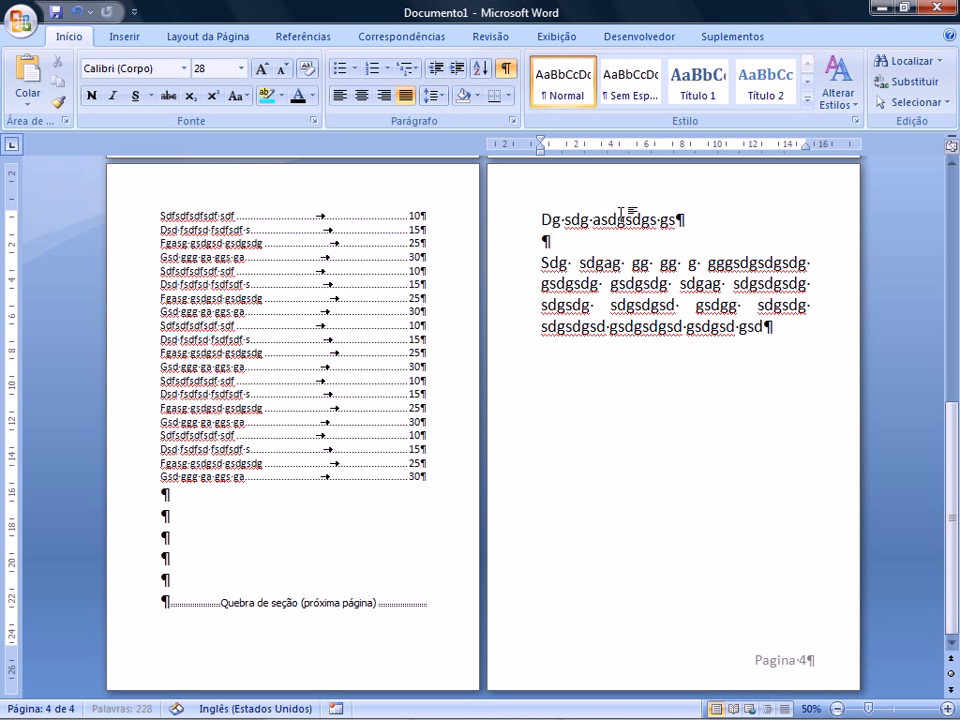
pyautogui.write('gsdg sdgsdgsdg sdgsdgsd gsdgasdg')
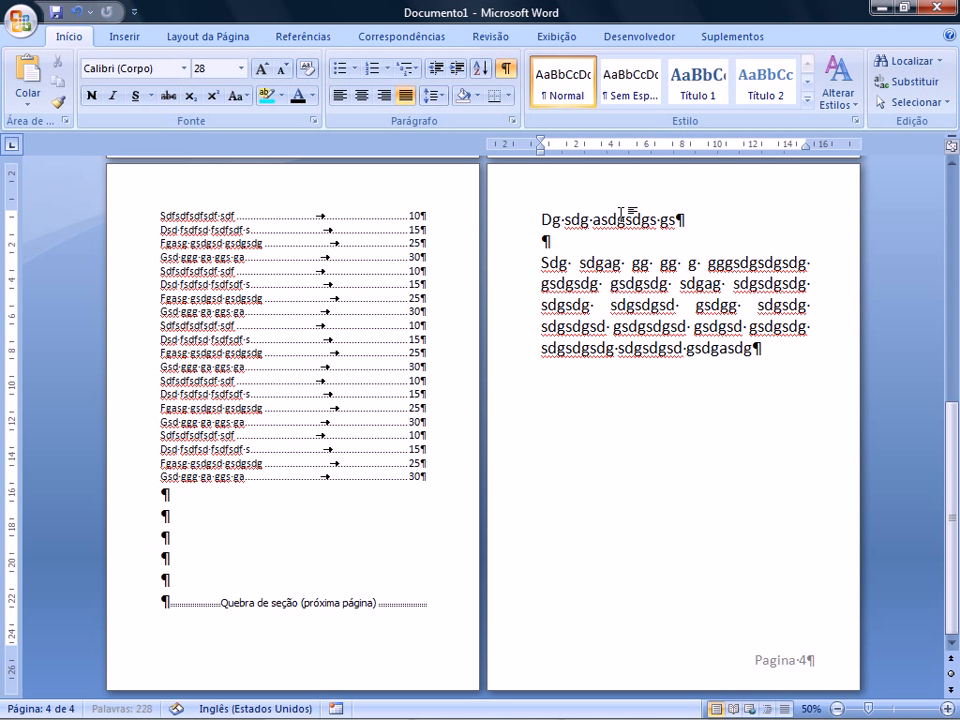
pyautogui.write('sdgsdgsd ggg sdgsdg sdgsdgsd g')
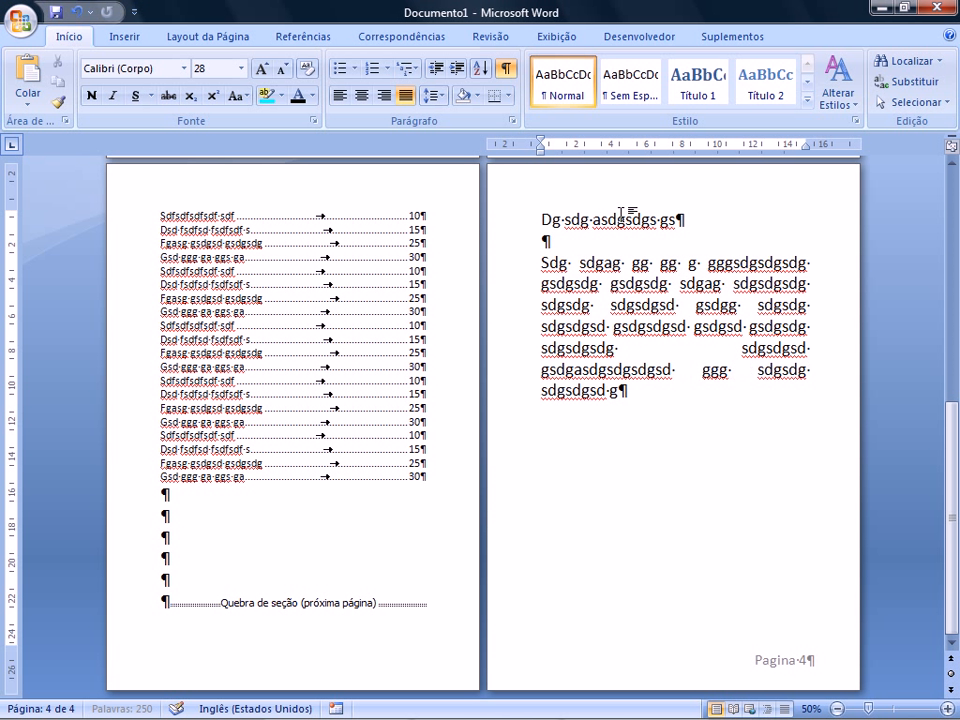
pyautogui.write('sdgsdg sdgsdgsd gsdg.')
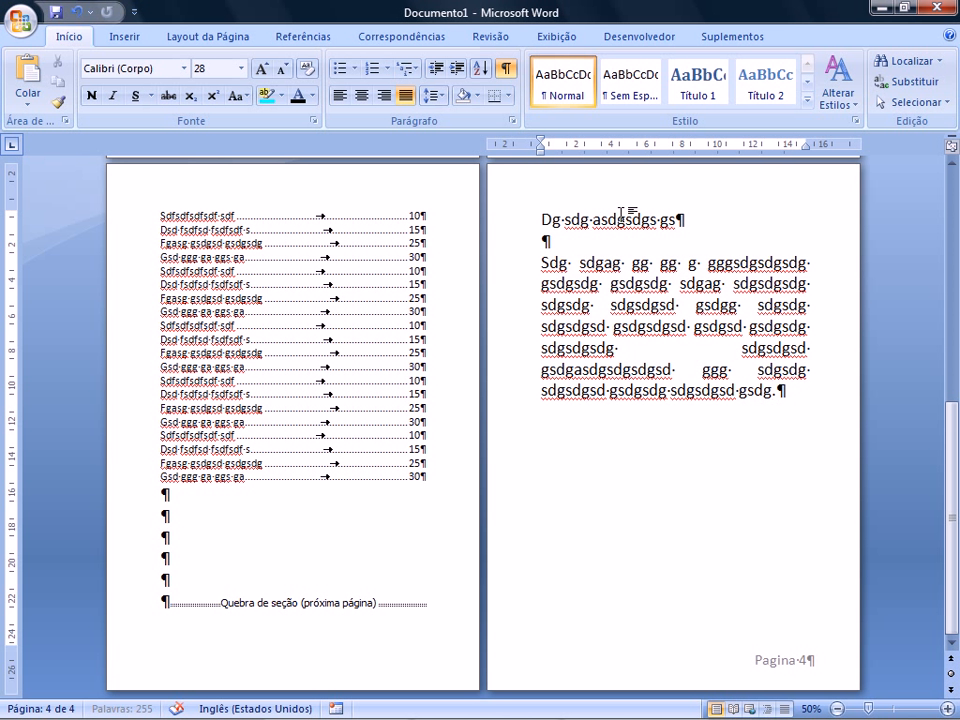
# Step: Select and copy the whole filler paragraph below the blank line in section 3
pyautogui.hotkey('shift', 'Up')
pyautogui.hotkey('shift', 'Up')
pyautogui.hotkey('shift', 'Up')
pyautogui.hotkey('shift', 'Up')
pyautogui.hotkey('shift', 'Up')
pyautogui.hotkey('shift', 'Up')
pyautogui.hotkey('shift', 'Up')
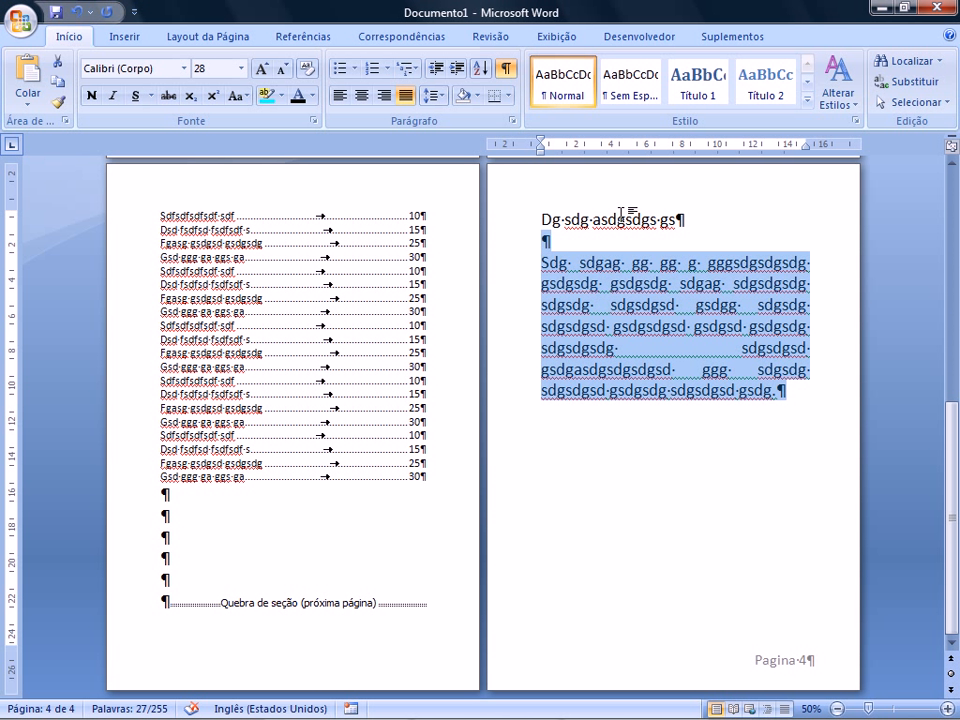
pyautogui.hotkey('shift', 'Down')
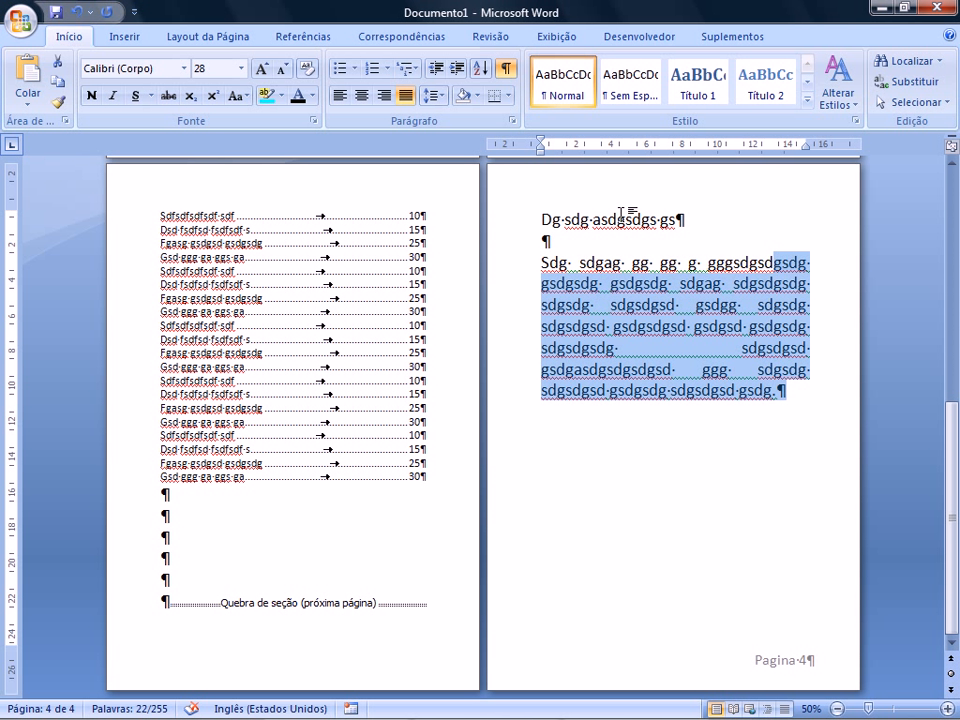
pyautogui.hotkey('shift', 'Home')
pyautogui.hotkey('ctrl', 'c')
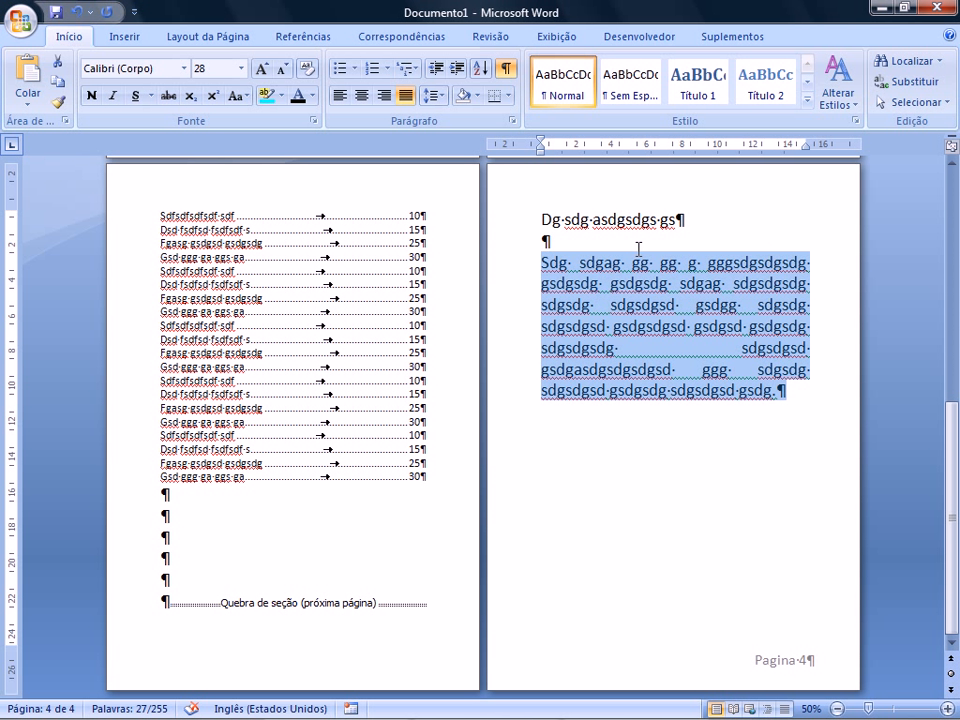
# Step: Paste the copied paragraph repeatedly on a new line after the original until the text extends onto page 11
pyautogui.click(793, 391)
pyautogui.press('Return')
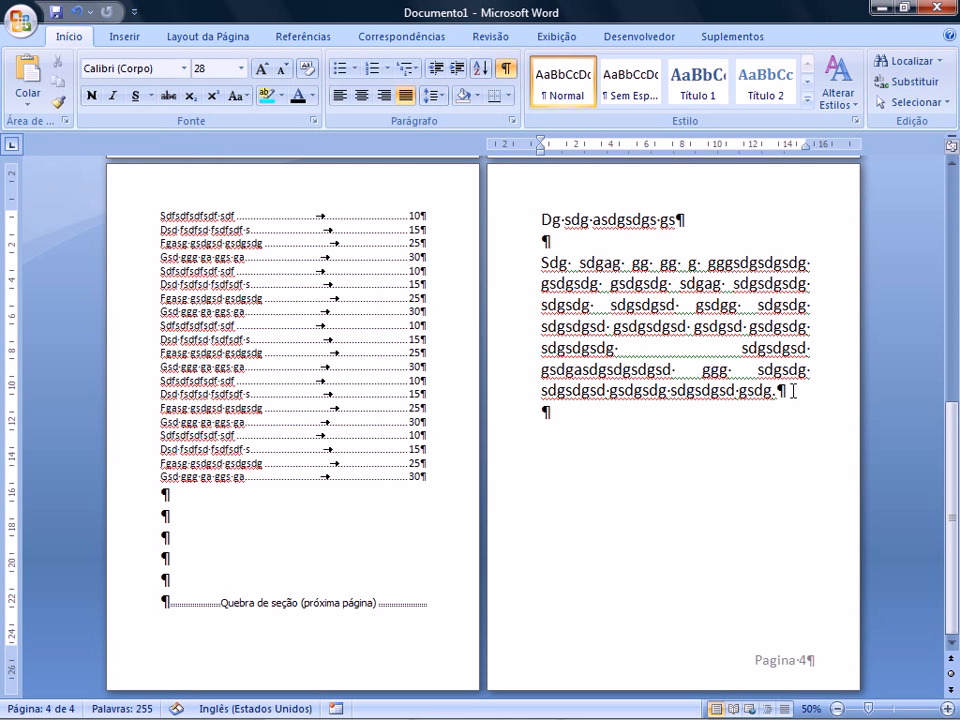
pyautogui.hotkey('ctrl', 'v')
pyautogui.hotkey('ctrl', 'v')
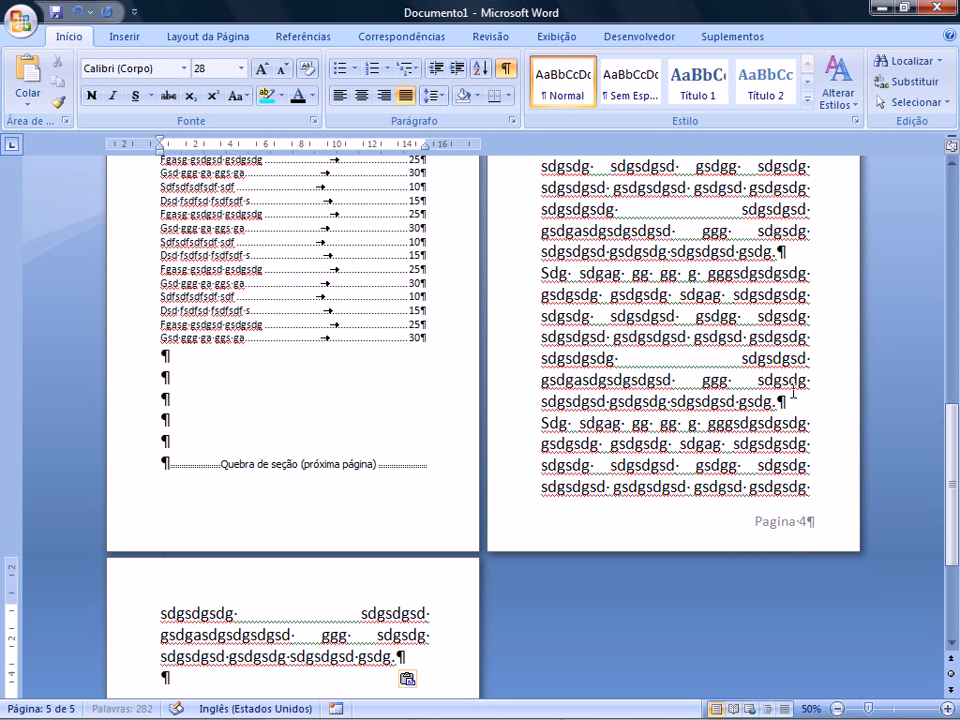
pyautogui.hotkey('ctrl', 'v')
pyautogui.hotkey('ctrl', 'v')
pyautogui.hotkey('ctrl', 'v')
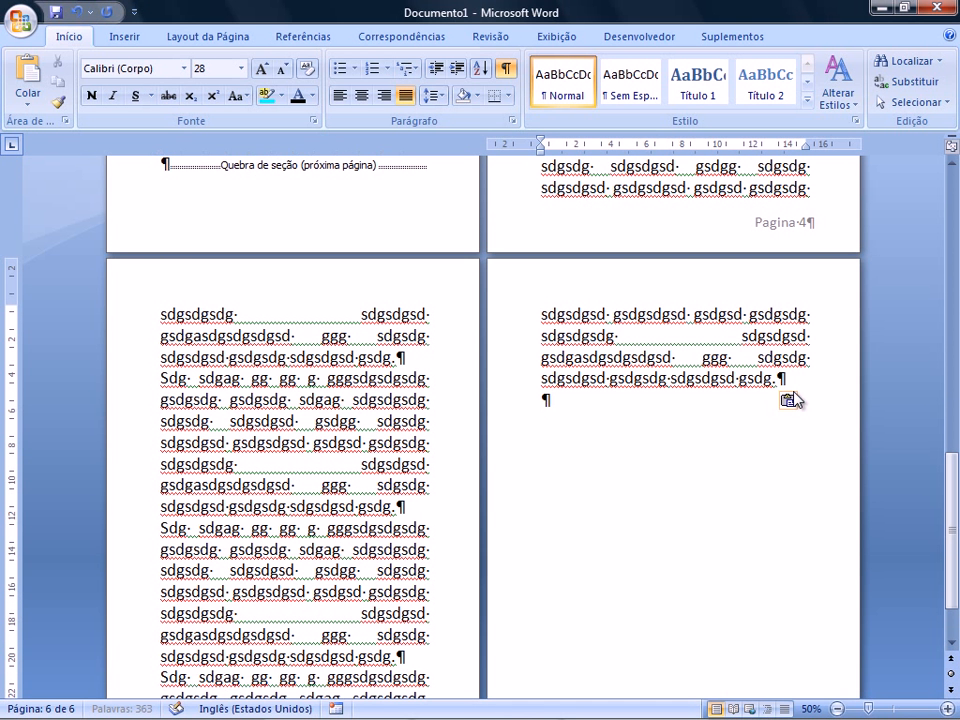
pyautogui.hotkey('ctrl', 'v')
pyautogui.hotkey('ctrl', 'v')
pyautogui.hotkey('ctrl', 'v')
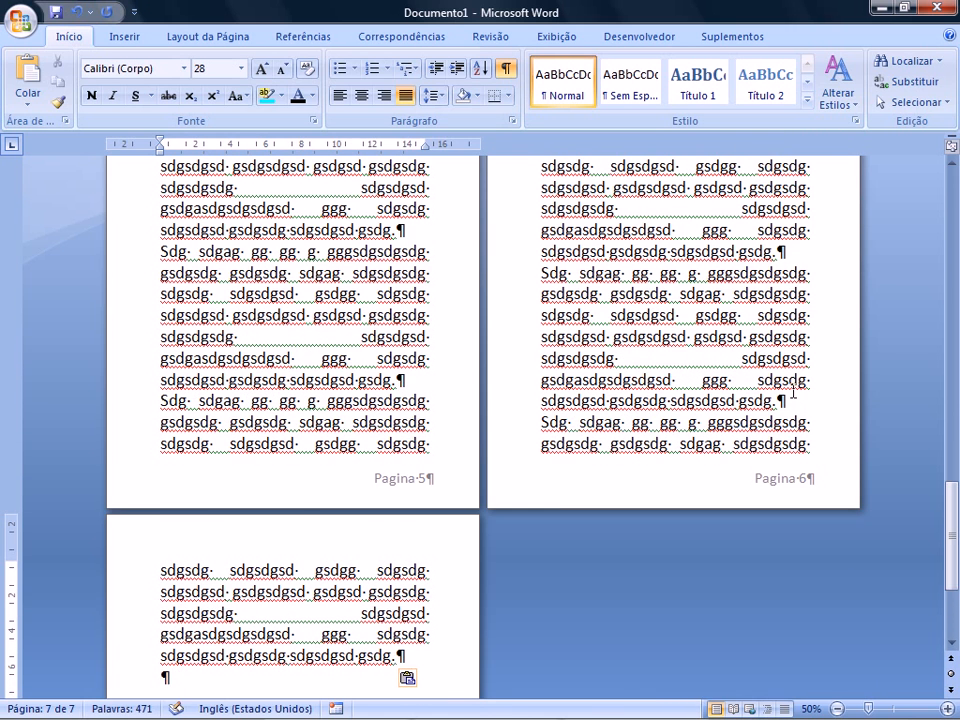
pyautogui.hotkey('ctrl', 'v')
pyautogui.hotkey('ctrl', 'v')
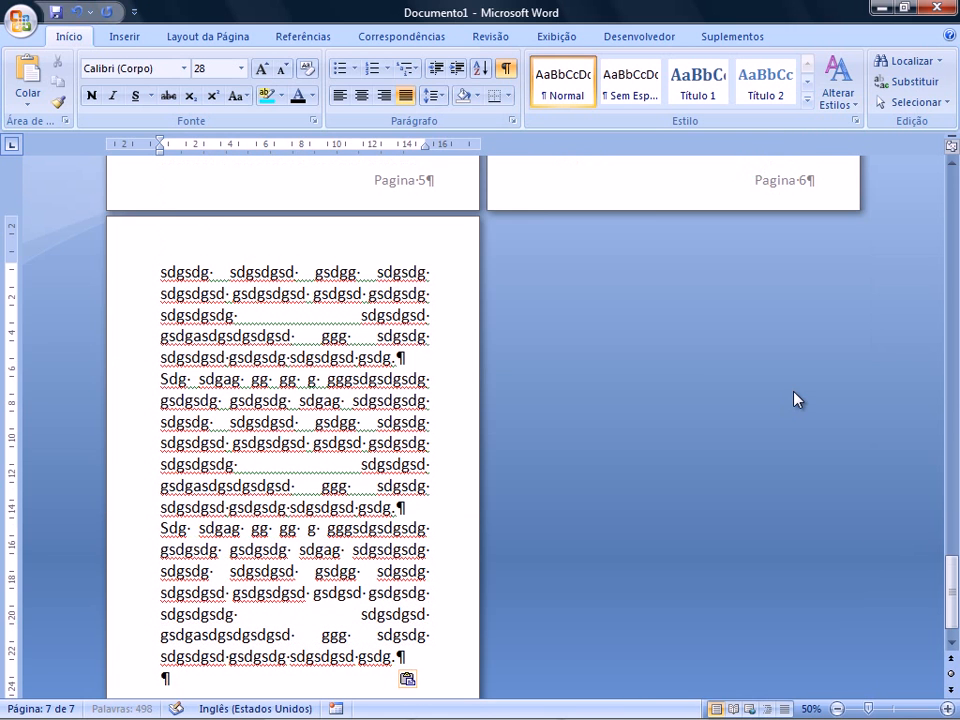
pyautogui.hotkey('ctrl', 'v')
pyautogui.hotkey('ctrl', 'v')
pyautogui.hotkey('ctrl', 'v')
pyautogui.hotkey('ctrl', 'v')
pyautogui.hotkey('ctrl', 'v')
pyautogui.hotkey('ctrl', 'v')
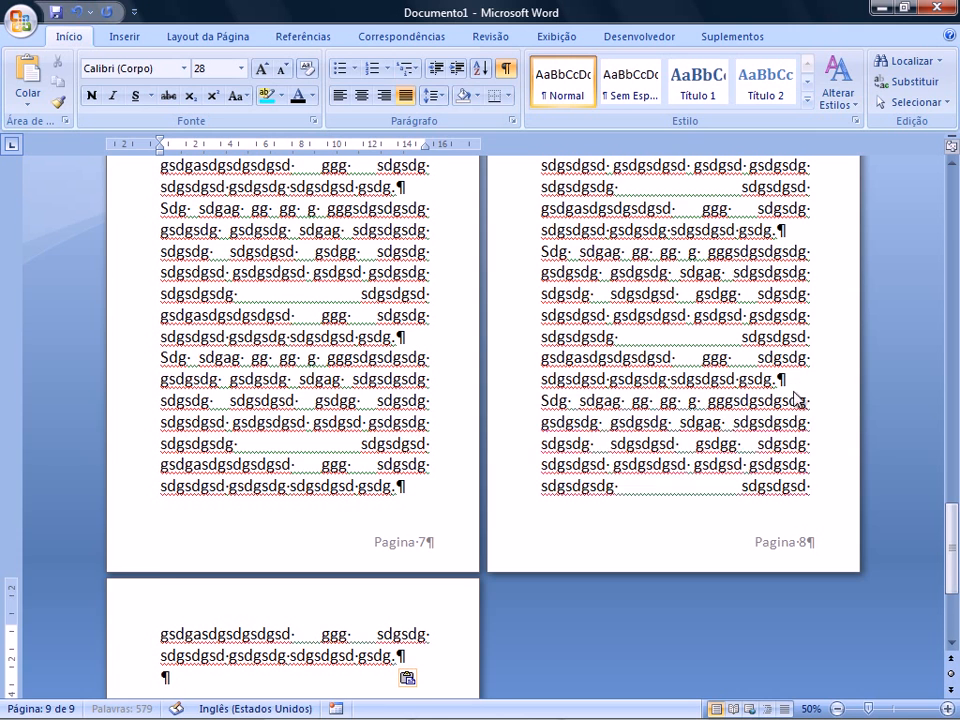
pyautogui.hotkey('ctrl', 'v')
pyautogui.hotkey('ctrl', 'v')
pyautogui.hotkey('ctrl', 'v')
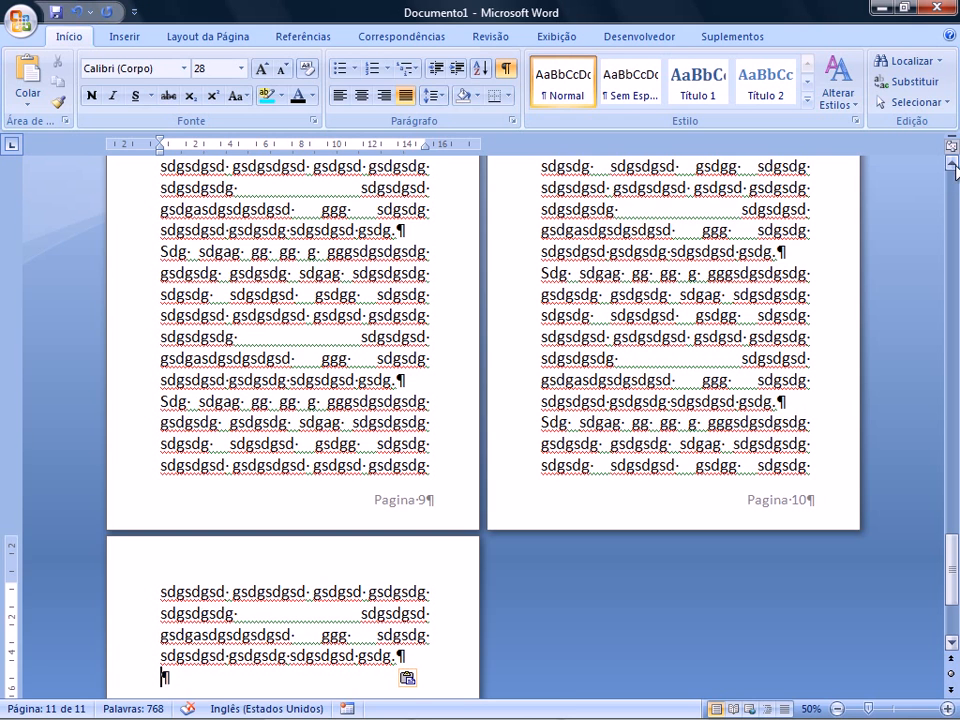
# Step: Center the heading "Dg sdg asdgsdgs gs" at the start of section 3
pyautogui.scroll(5, 955, 168)
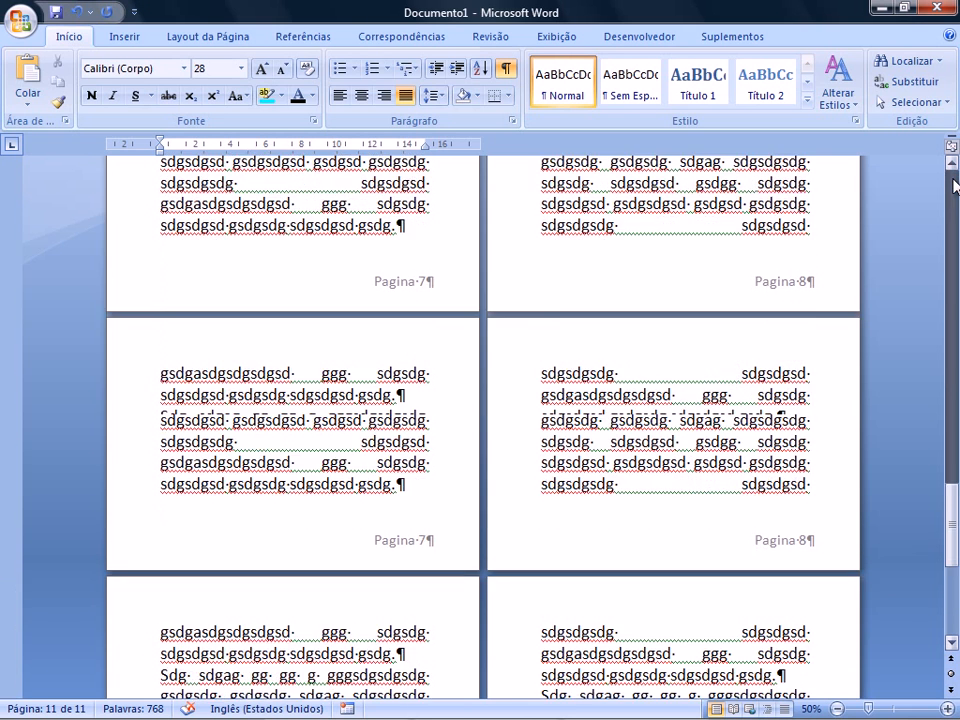
pyautogui.scroll(10, 955, 185)
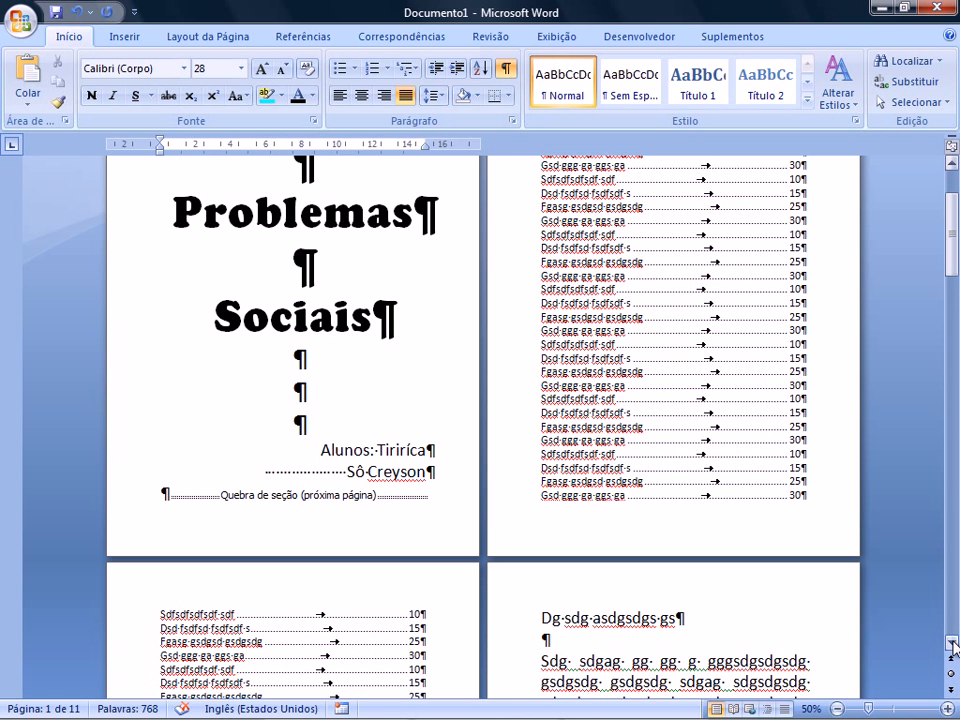
pyautogui.scroll(-5, 953, 645)
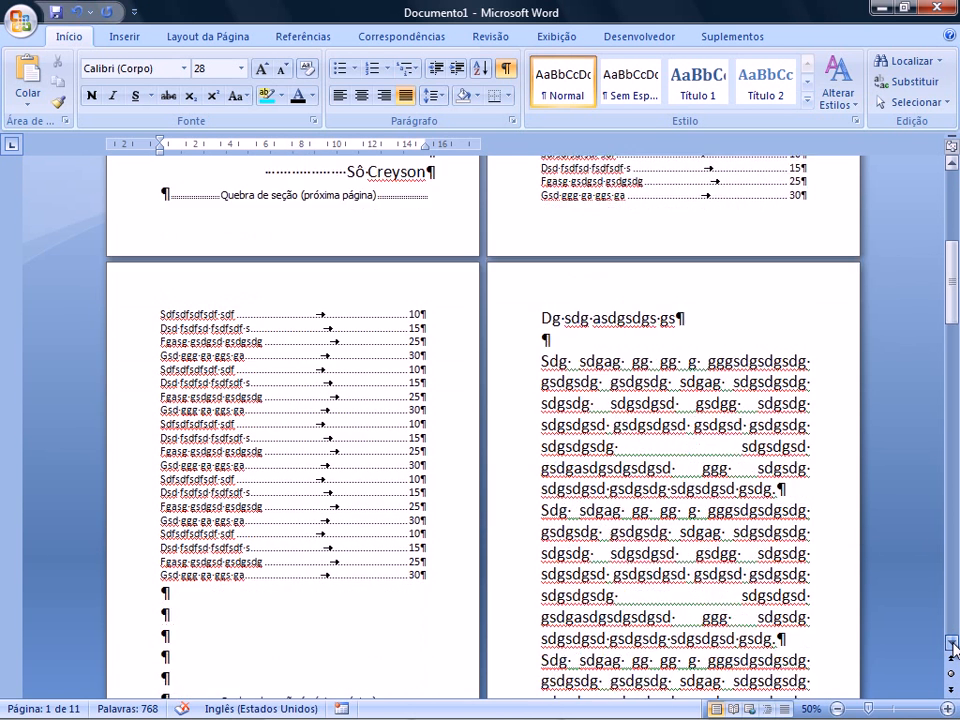
pyautogui.scroll(-1, 953, 645)
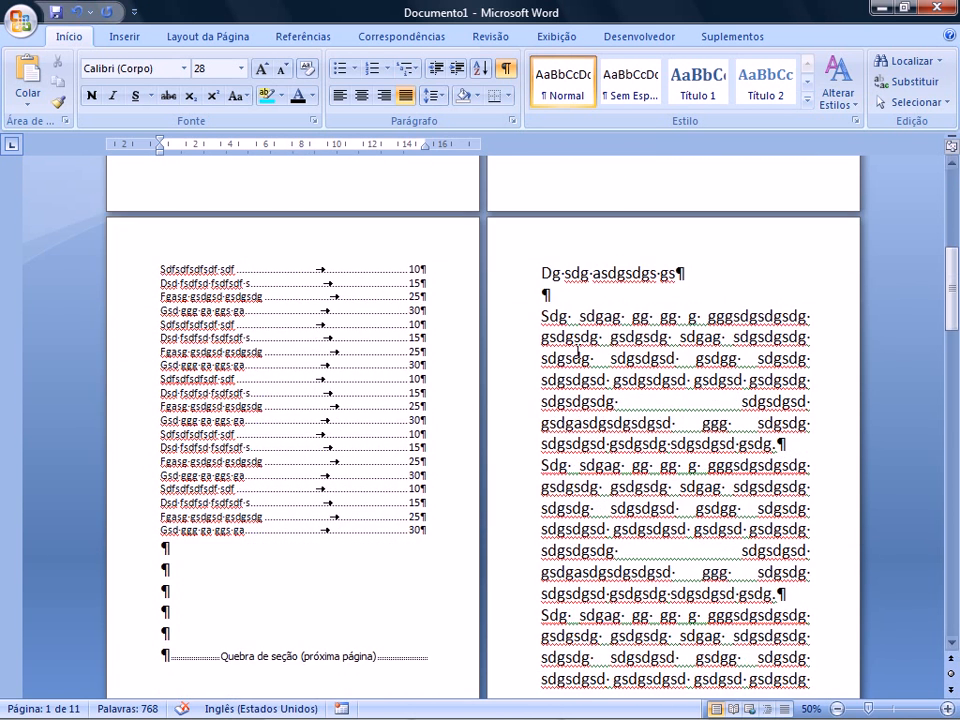
pyautogui.click(515, 277)
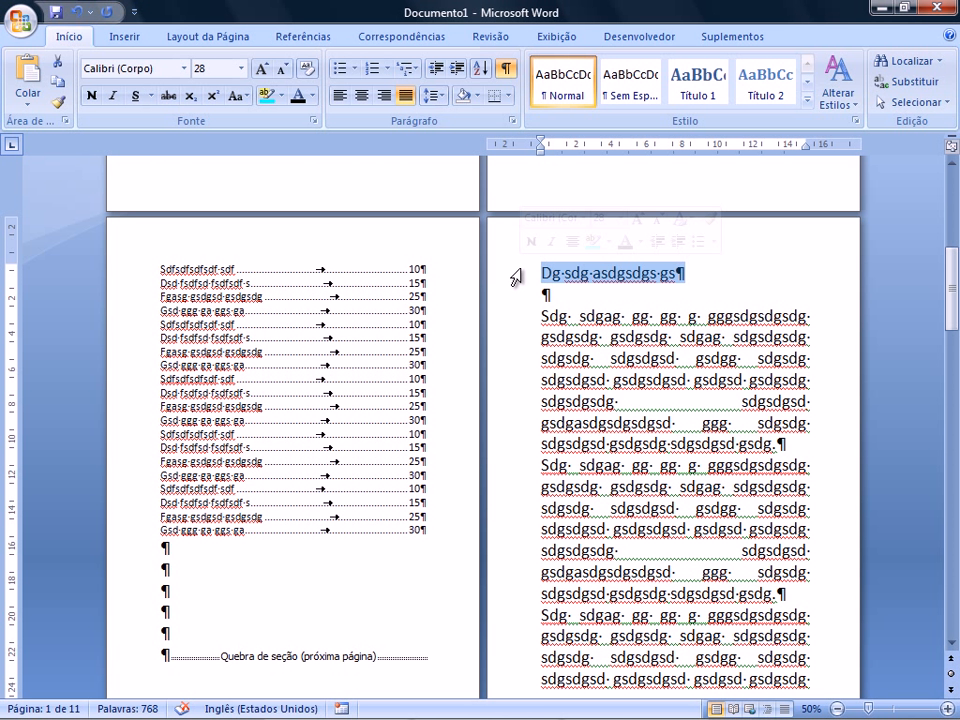
pyautogui.click(364, 96)
# Step: Select all filler paragraphs from below the heading to the document's end and give them a 2 cm first-line indent
pyautogui.moveTo(515, 322); pyautogui.dragTo(510, 383)
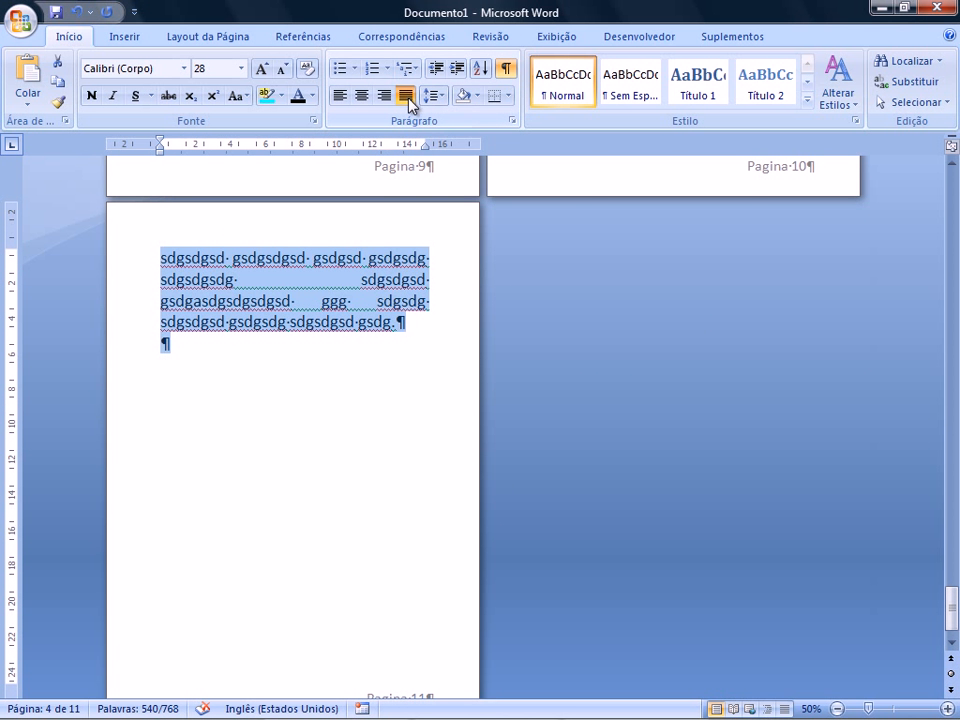
pyautogui.click(953, 175)
pyautogui.click(953, 175)
pyautogui.click(953, 175)
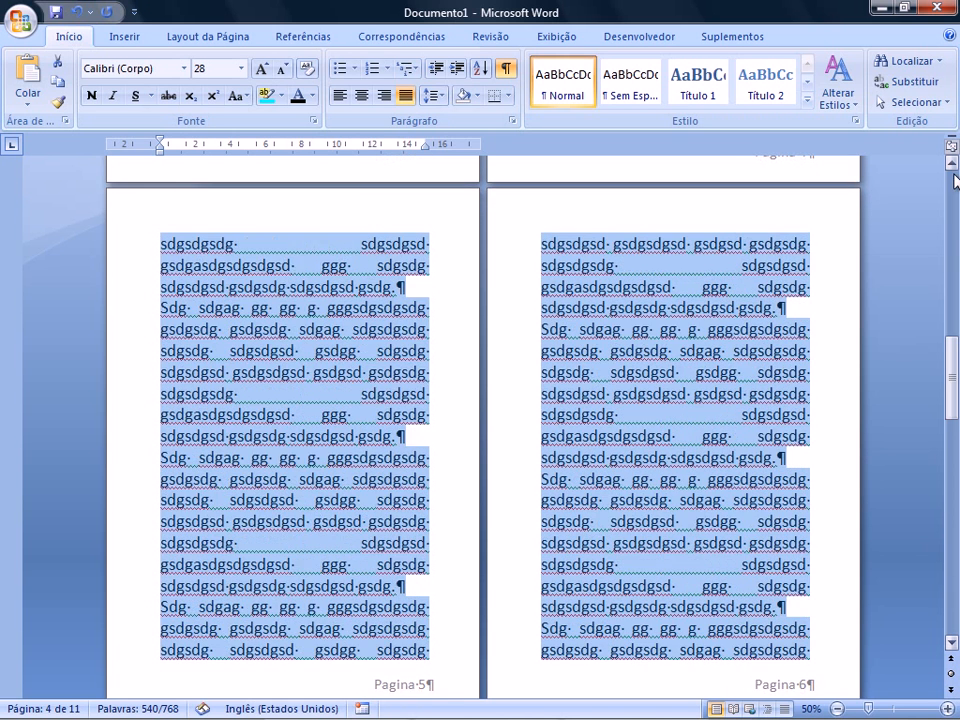
pyautogui.click(953, 175)
pyautogui.click(953, 175)
pyautogui.moveTo(955, 218); pyautogui.dragTo(953, 300)
pyautogui.moveTo(952, 298); pyautogui.dragTo(952, 300)
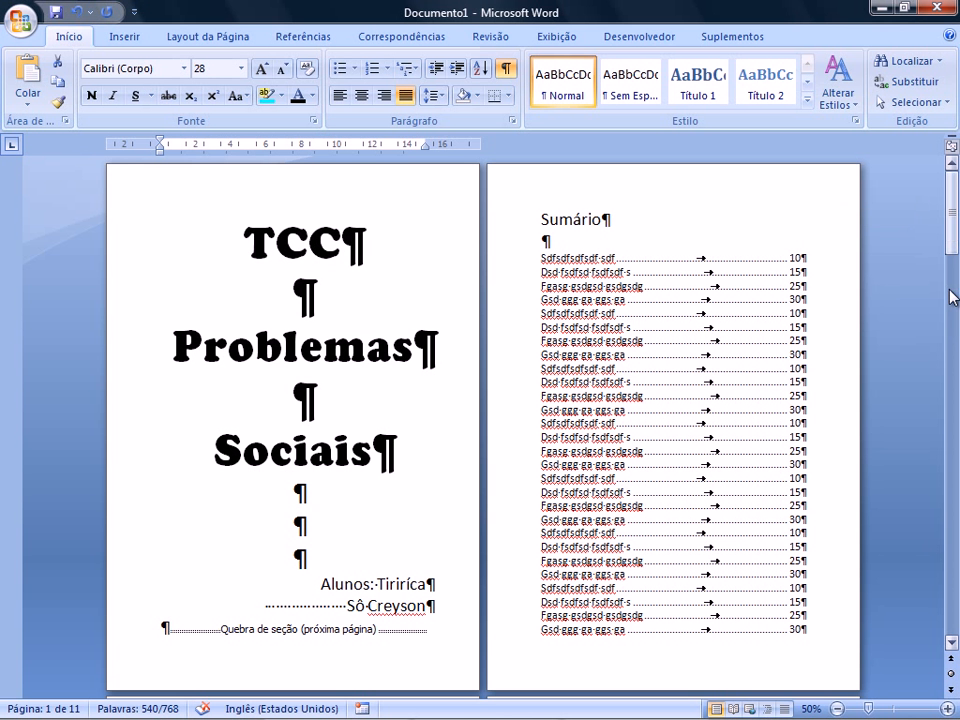
pyautogui.moveTo(952, 648); pyautogui.dragTo(952, 648)
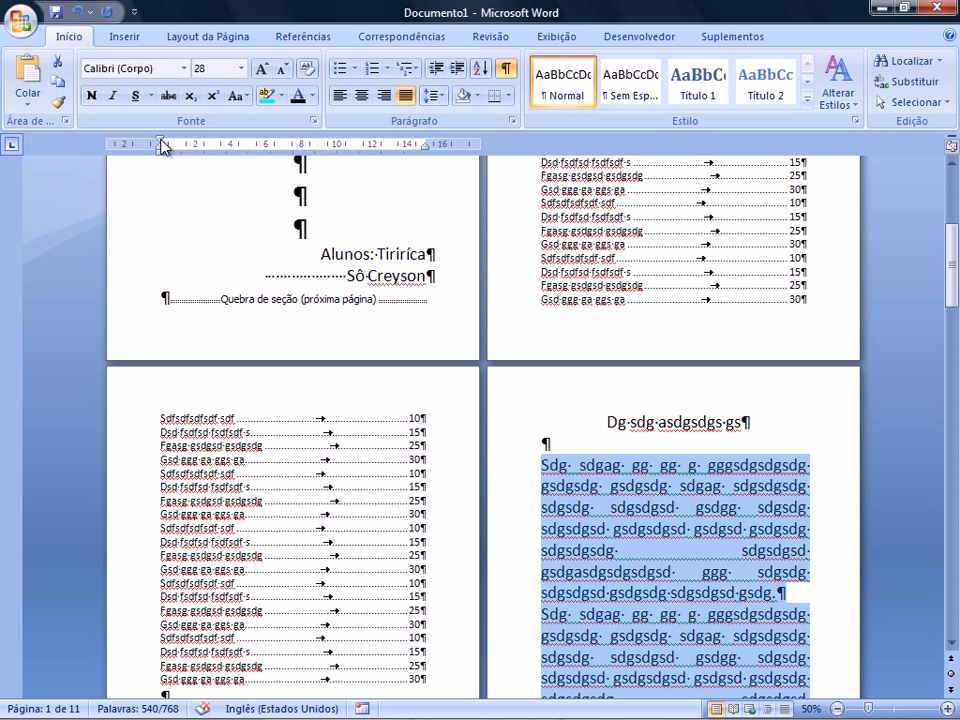
pyautogui.moveTo(161, 141); pyautogui.dragTo(195, 143)
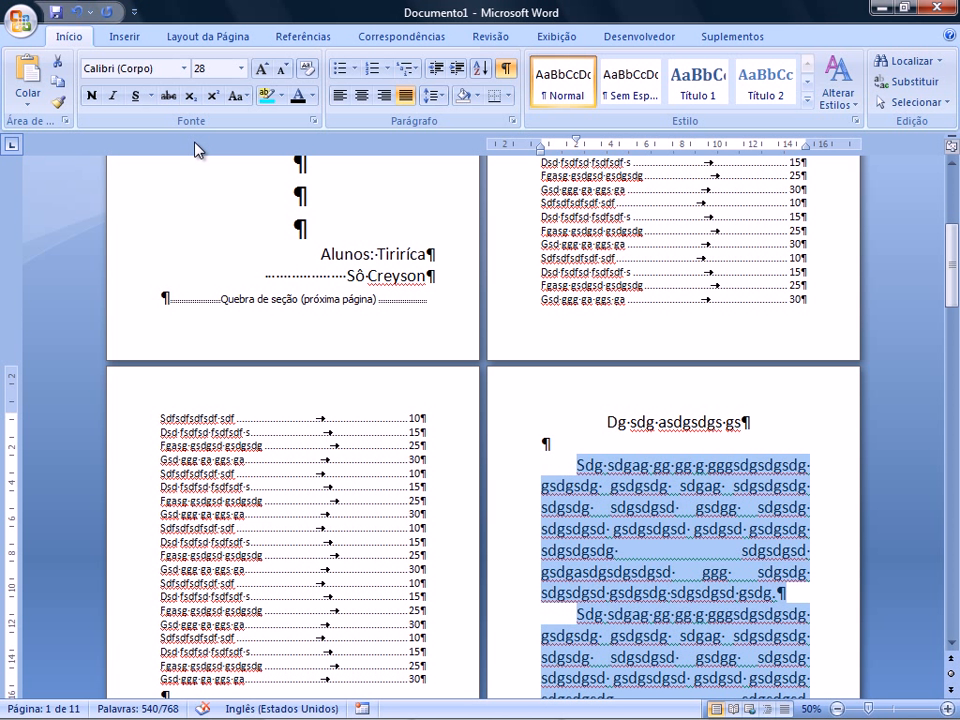
# Step: Give the selected filler paragraphs 6 pt spacing before and after and 1.5 line spacing (1,5 linhas)
pyautogui.click(443, 98)
pyautogui.click(462, 242)
pyautogui.click(529, 339)
pyautogui.click(529, 362)
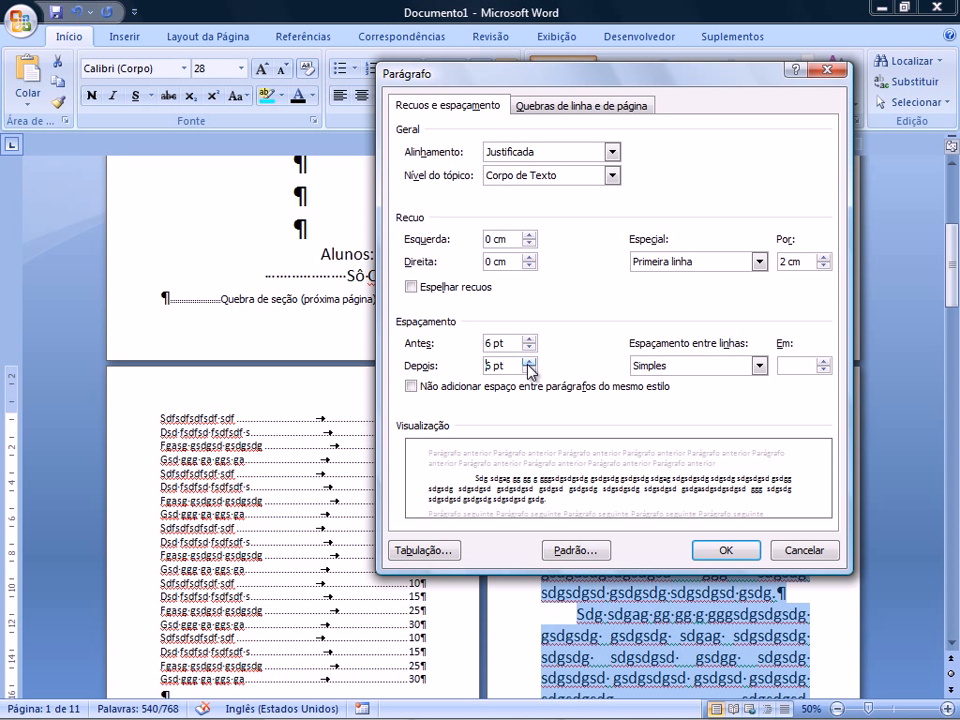
pyautogui.click(718, 365)
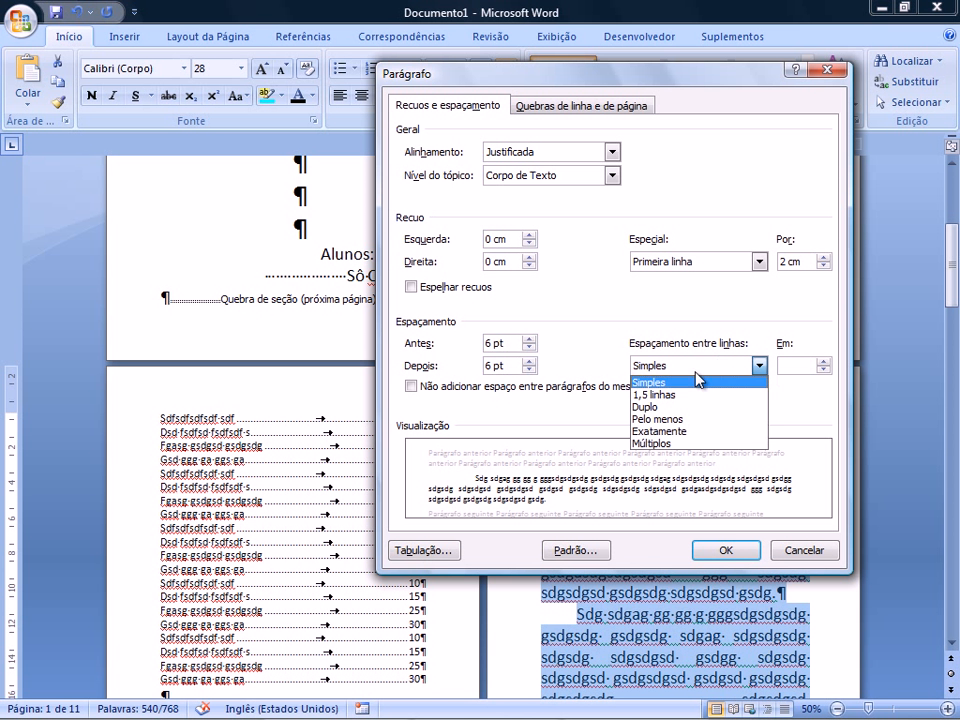
pyautogui.click(685, 395)
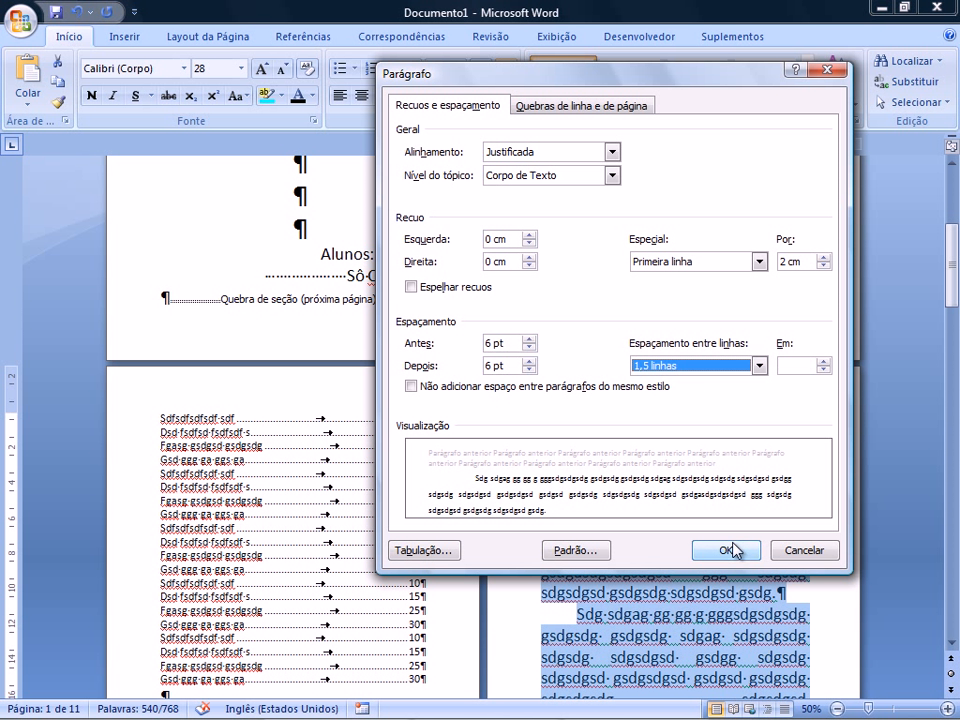
pyautogui.click(733, 550)
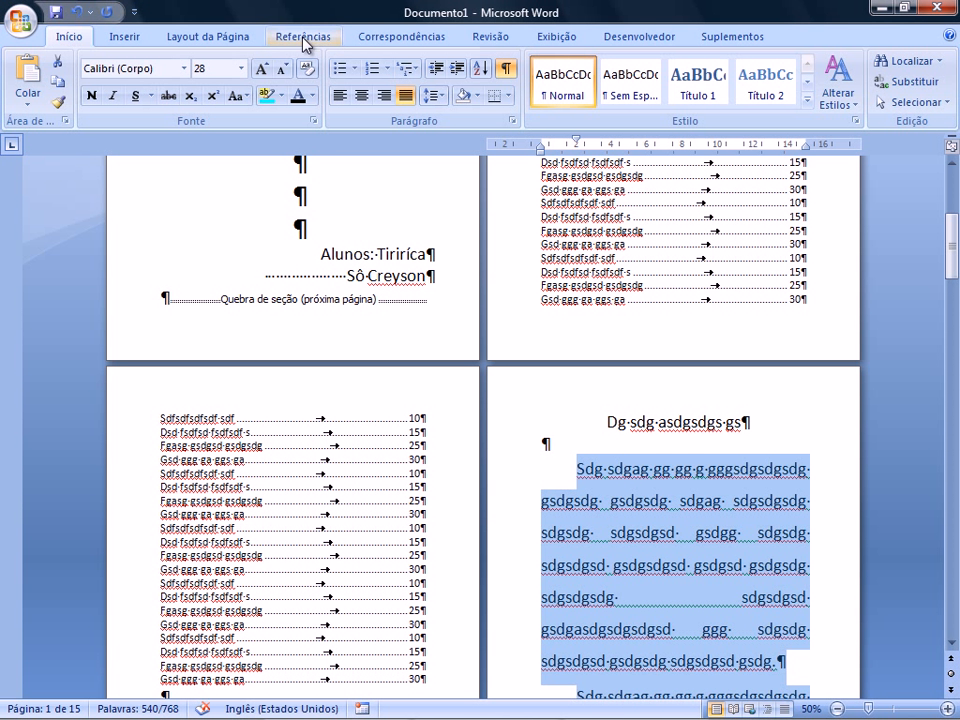
# Step: Reduce the font size of the selected filler paragraphs to 18 and deselect the text
pyautogui.click(284, 70)
pyautogui.click(284, 70)
pyautogui.click(284, 70)
pyautogui.click(284, 70)
pyautogui.click(284, 70)
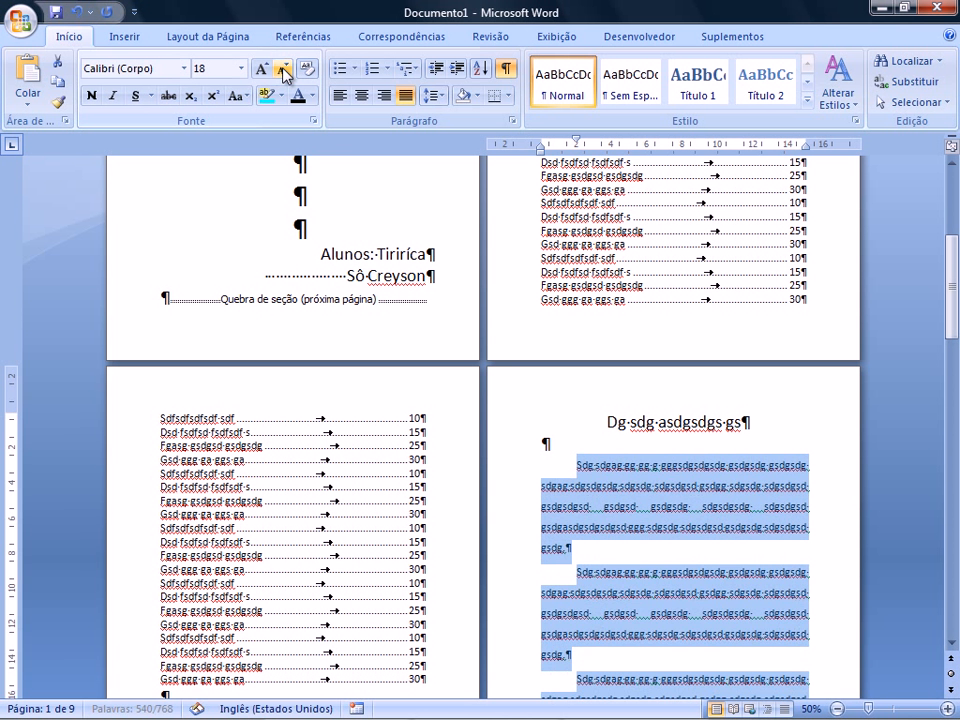
pyautogui.click(651, 510)
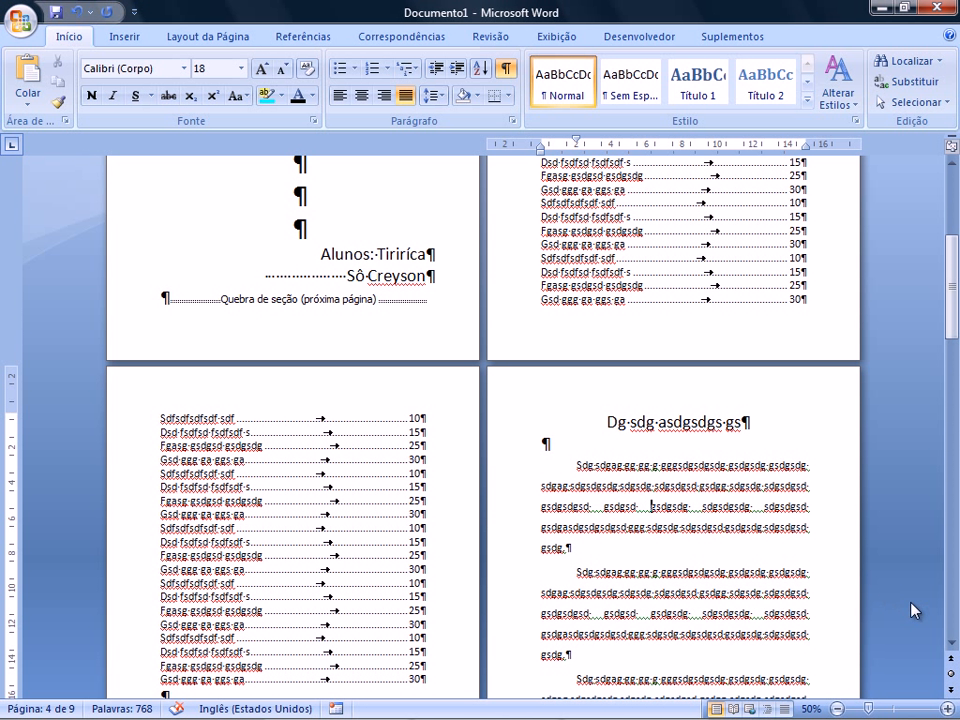
# Step: Hide the paragraph formatting marks and review the finished document from the cover through to the last page
pyautogui.scroll(-5, 953, 645)
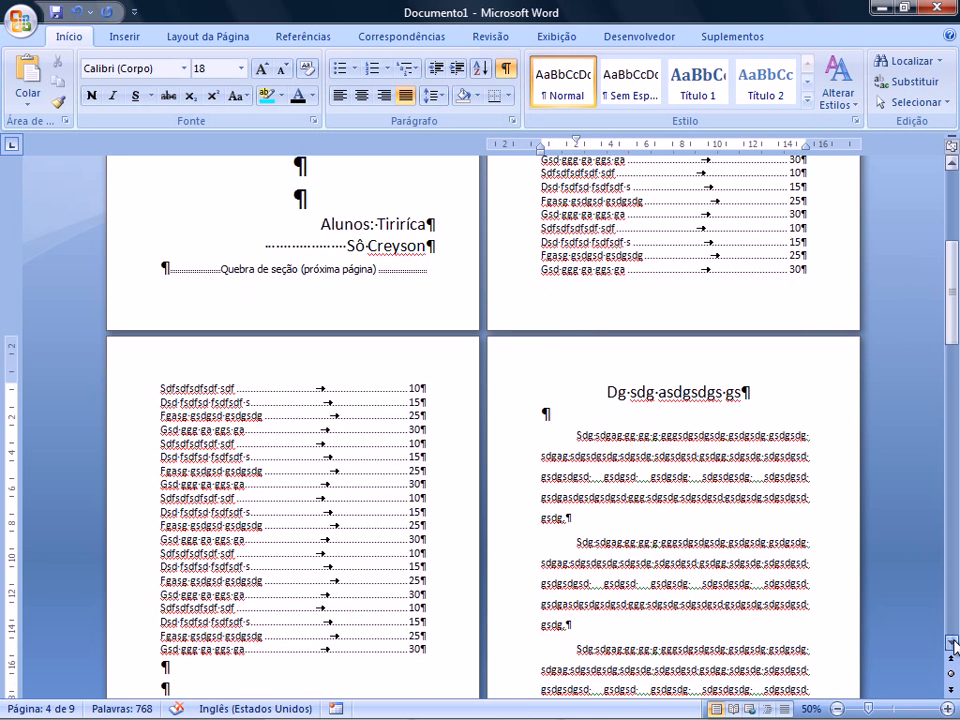
pyautogui.scroll(-3, 953, 645)
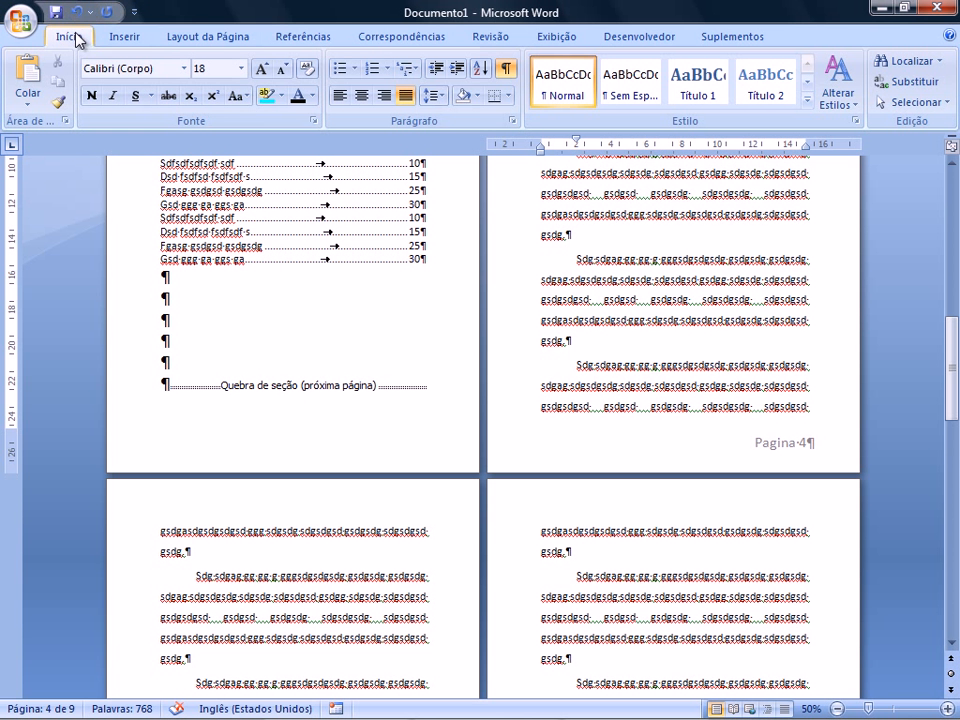
pyautogui.click(507, 72)
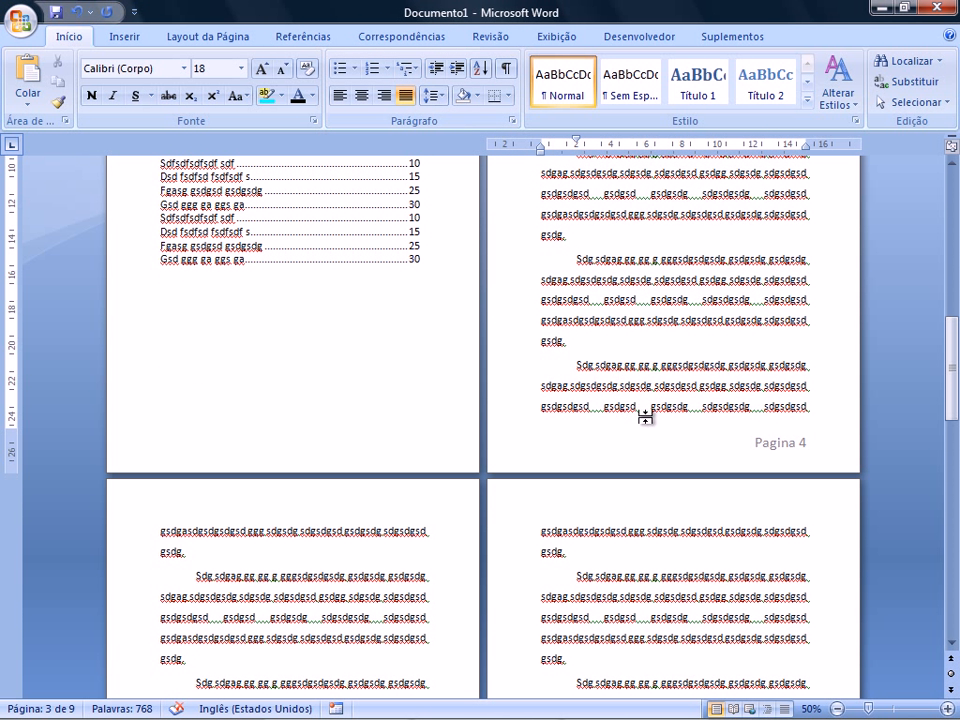
pyautogui.hotkey('ctrl', 'Home')
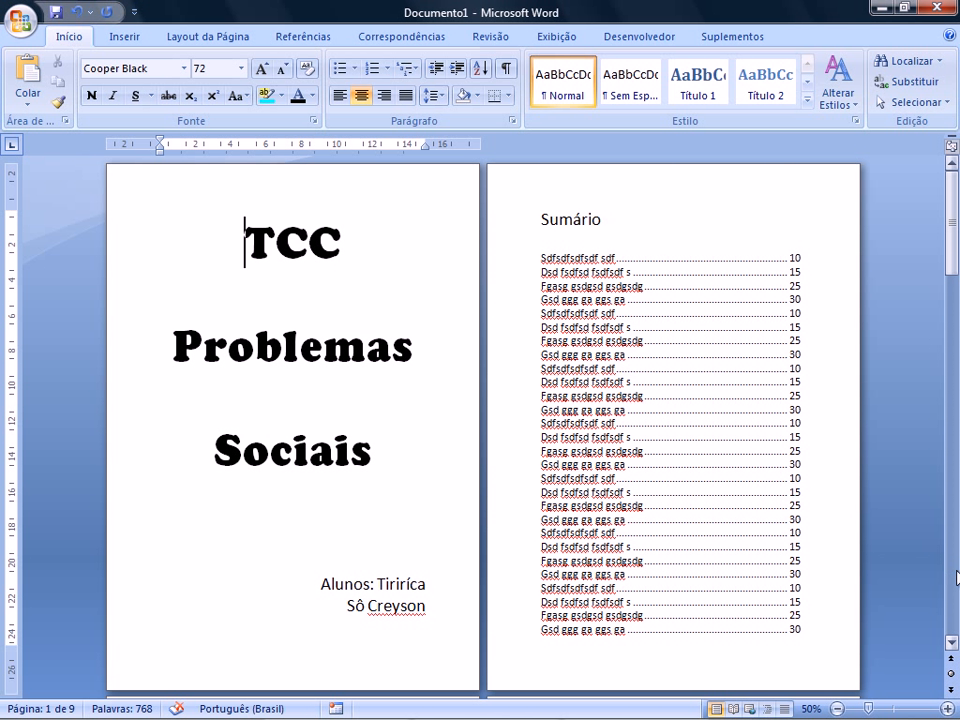
pyautogui.moveTo(953, 647); pyautogui.dragTo(953, 647)
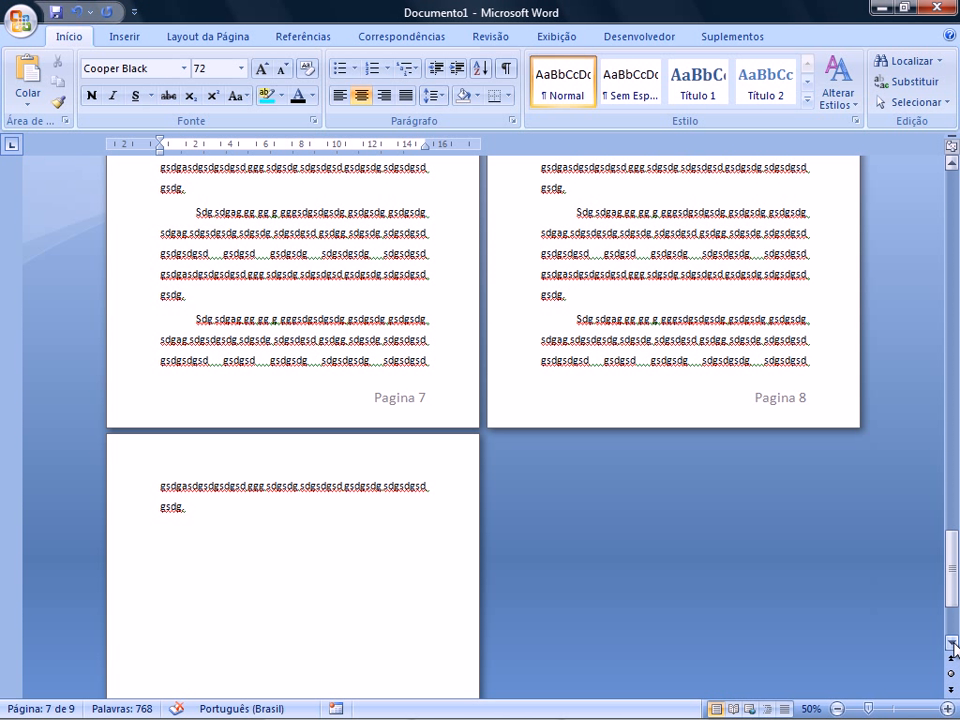
pyautogui.moveTo(955, 718)
pyautogui.click(683, 714)
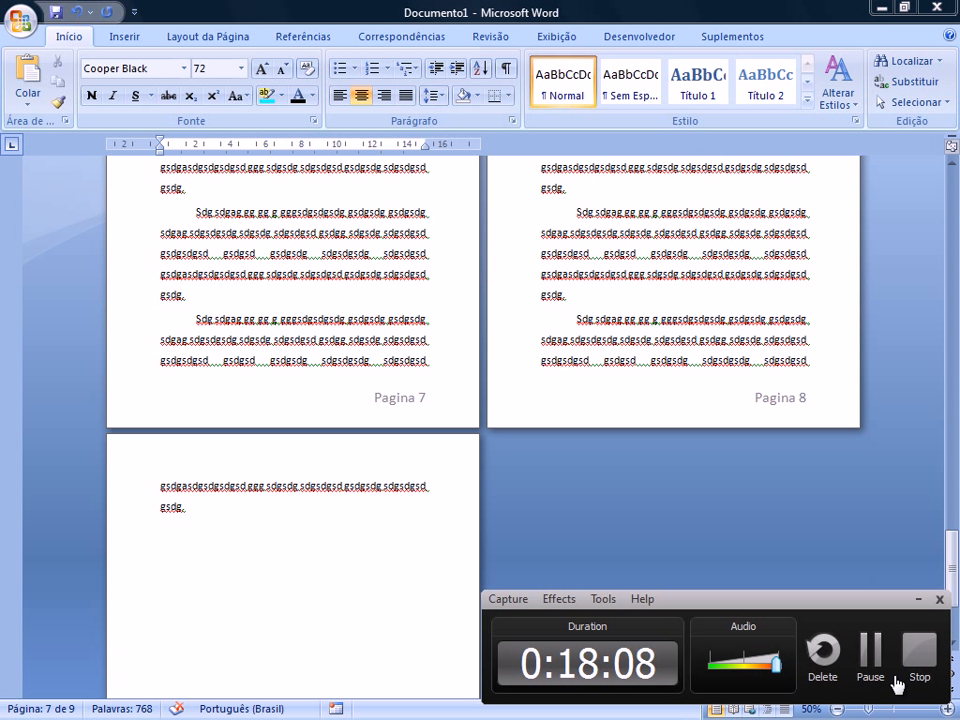